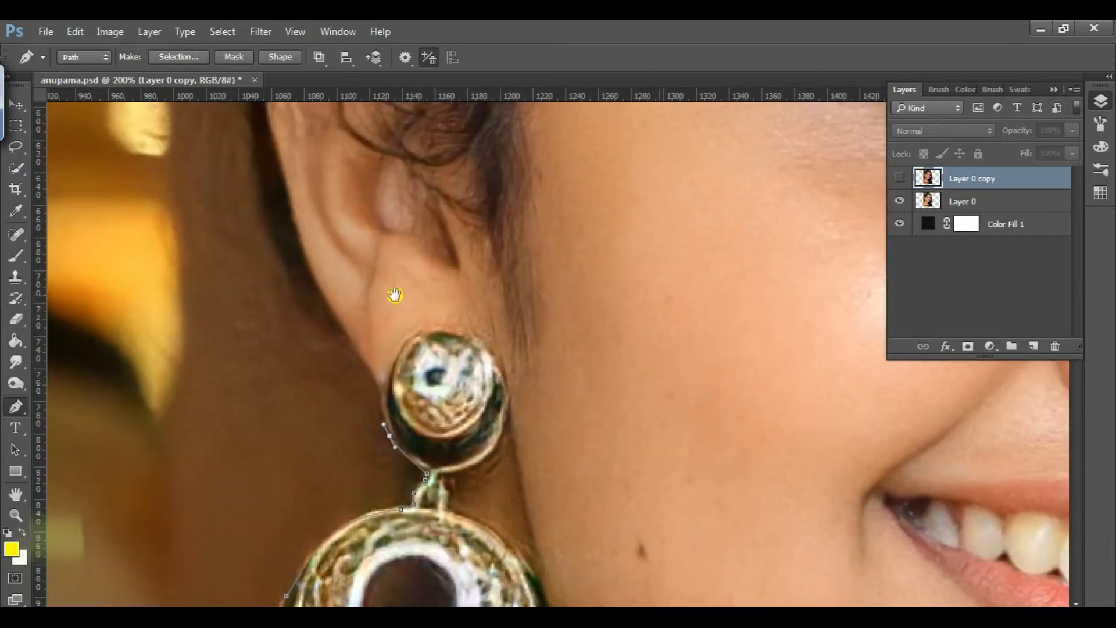
# Step: Continue the Pen path from the earring up along the ear and outer hair edge to the crown of the head
pyautogui.moveTo(267, 234); pyautogui.dragTo(265, 222)
pyautogui.moveTo(338, 275); pyautogui.dragTo(309, 442)
pyautogui.moveTo(209, 259); pyautogui.dragTo(242, 413)
pyautogui.moveTo(207, 263); pyautogui.dragTo(221, 212)
pyautogui.moveTo(254, 156); pyautogui.dragTo(237, 378)
pyautogui.moveTo(241, 270); pyautogui.dragTo(282, 196)
pyautogui.moveTo(349, 168); pyautogui.dragTo(228, 406)
pyautogui.moveTo(251, 258); pyautogui.dragTo(333, 179)
pyautogui.moveTo(469, 172); pyautogui.dragTo(319, 349)
pyautogui.moveTo(369, 239); pyautogui.dragTo(481, 209)
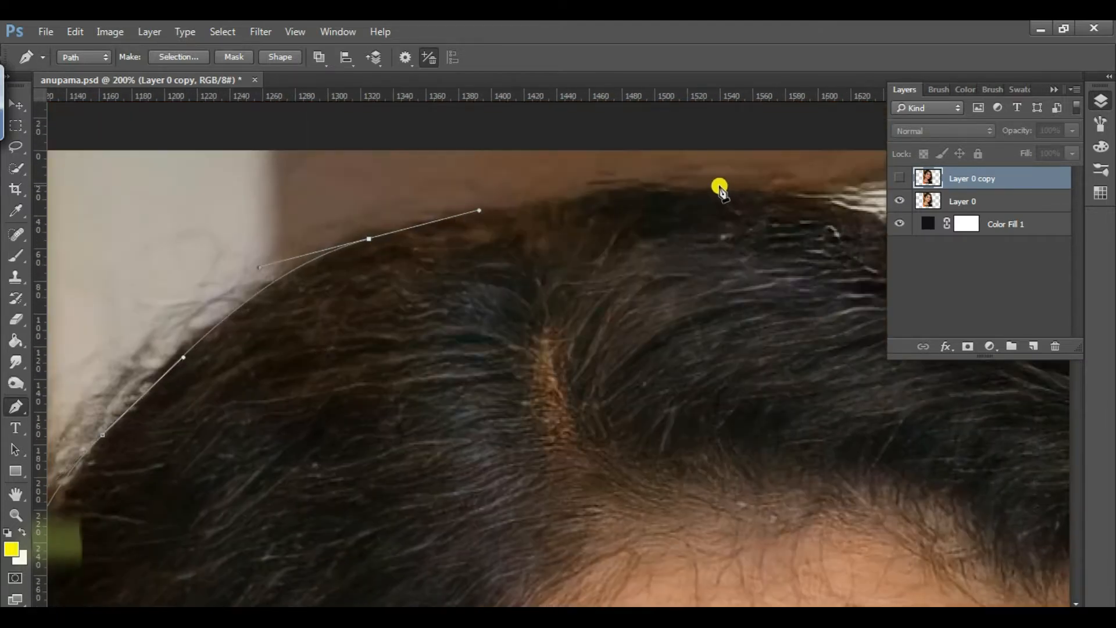
pyautogui.moveTo(722, 187); pyautogui.dragTo(810, 198)
# Step: Extend the Pen path from the crown down the hair edge on the other side of the face
pyautogui.click(1101, 101)
pyautogui.moveTo(952, 228); pyautogui.dragTo(1024, 265)
pyautogui.moveTo(765, 391); pyautogui.dragTo(279, 339)
pyautogui.moveTo(606, 249); pyautogui.dragTo(644, 273)
pyautogui.moveTo(784, 405); pyautogui.dragTo(630, 220)
pyautogui.moveTo(761, 483); pyautogui.dragTo(788, 547)
pyautogui.moveTo(668, 459); pyautogui.dragTo(531, 209)
pyautogui.moveTo(664, 417); pyautogui.dragTo(603, 191)
pyautogui.moveTo(603, 301); pyautogui.dragTo(605, 346)
pyautogui.moveTo(601, 430); pyautogui.dragTo(601, 467)
pyautogui.moveTo(602, 468); pyautogui.dragTo(531, 175)
pyautogui.moveTo(530, 230); pyautogui.dragTo(538, 293)
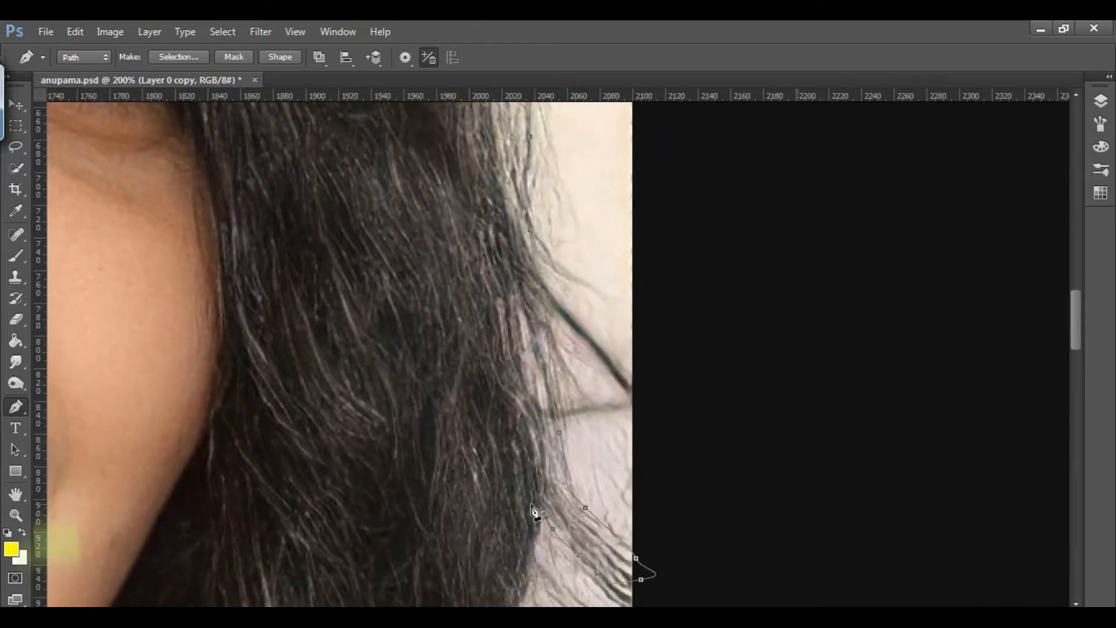
# Step: Trace the Pen path around the stray strands and lower hair edge down to the hair ornament
pyautogui.moveTo(535, 507); pyautogui.dragTo(459, 223)
pyautogui.moveTo(590, 400); pyautogui.dragTo(568, 289)
pyautogui.moveTo(388, 279); pyautogui.dragTo(378, 291)
pyautogui.moveTo(307, 456); pyautogui.dragTo(293, 507)
pyautogui.moveTo(294, 512); pyautogui.dragTo(592, 161)
pyautogui.moveTo(520, 281); pyautogui.dragTo(494, 317)
pyautogui.moveTo(553, 417); pyautogui.dragTo(555, 439)
pyautogui.moveTo(478, 517); pyautogui.dragTo(493, 527)
pyautogui.click(582, 578)
pyautogui.moveTo(605, 563); pyautogui.dragTo(548, 255)
# Step: Carry the Pen path over the hair on the shoulder and around the photo's lower edge outside the image to complete the outline
pyautogui.click(778, 454)
pyautogui.moveTo(829, 473); pyautogui.dragTo(915, 126)
pyautogui.click(924, 484)
pyautogui.click(944, 540)
pyautogui.click(735, 544)
pyautogui.click(102, 564)
pyautogui.moveTo(53, 529); pyautogui.dragTo(610, 469)
pyautogui.click(142, 595)
pyautogui.click(98, 229)
pyautogui.moveTo(428, 204); pyautogui.dragTo(401, 541)
pyautogui.click(124, 127)
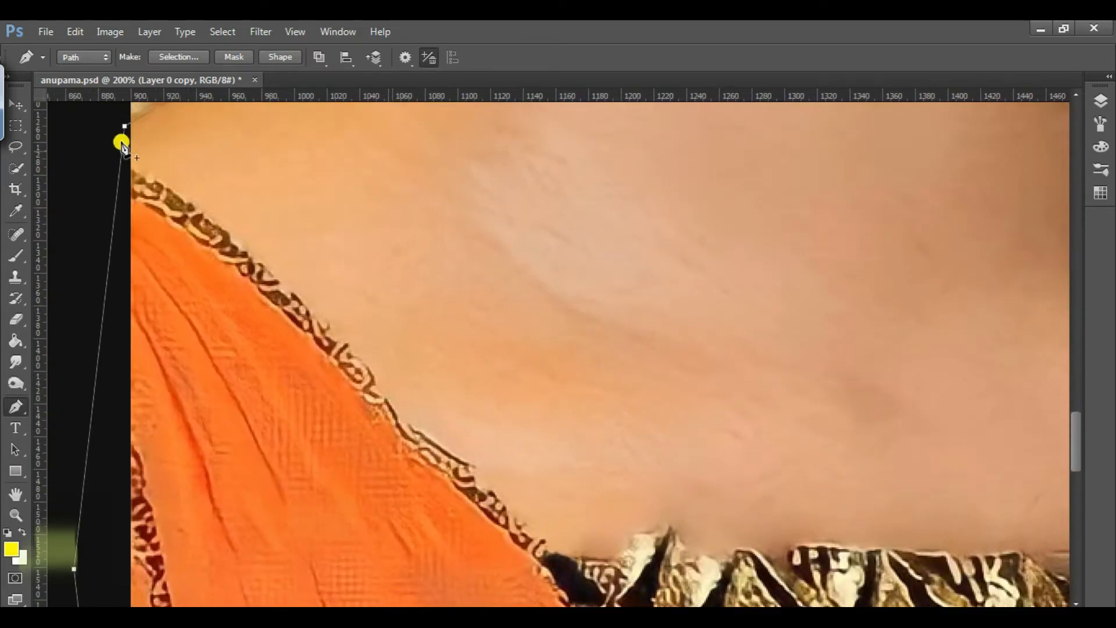
# Step: Convert the completed outline into a new anti-aliased selection with a feather radius of 0 pixels
pyautogui.click(16, 515)
pyautogui.rightClick(402, 390)
pyautogui.click(472, 399)
pyautogui.rightClick(543, 325)
pyautogui.click(18, 409)
pyautogui.rightClick(546, 244)
pyautogui.click(595, 313)
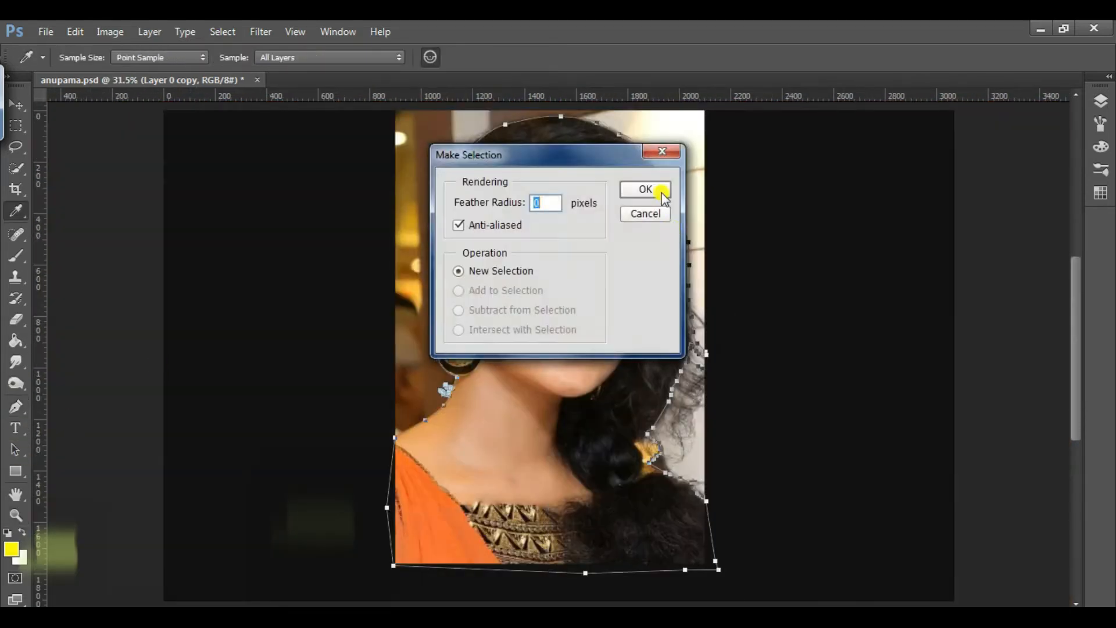
pyautogui.click(660, 194)
# Step: Add a layer mask to Layer 0 copy from the selection, hide Layer 0 and show Layer 0 copy
pyautogui.click(1101, 101)
pyautogui.click(968, 348)
pyautogui.click(900, 201)
pyautogui.click(901, 180)
# Step: Apply the layer mask on Layer 0 copy permanently
pyautogui.press('z')
pyautogui.click(756, 238)
pyautogui.click(755, 239)
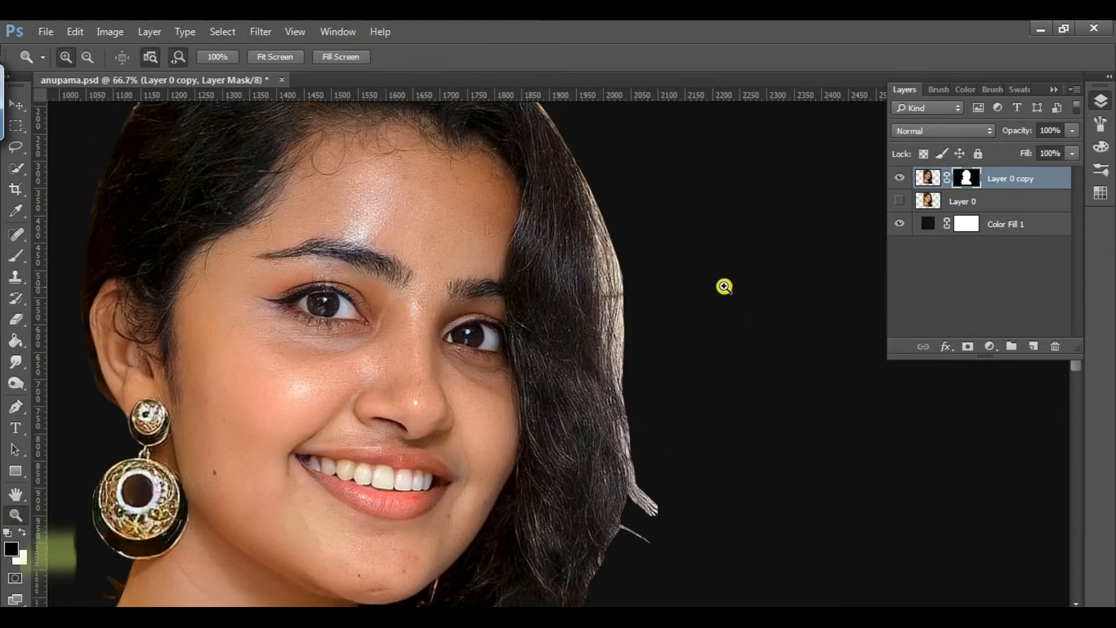
pyautogui.rightClick(966, 178)
pyautogui.click(979, 237)
# Step: Draw a Pen path around the light fringe along the outer hair edge beside the face
pyautogui.click(15, 409)
pyautogui.scroll(1, 585, 209)
pyautogui.click(581, 205)
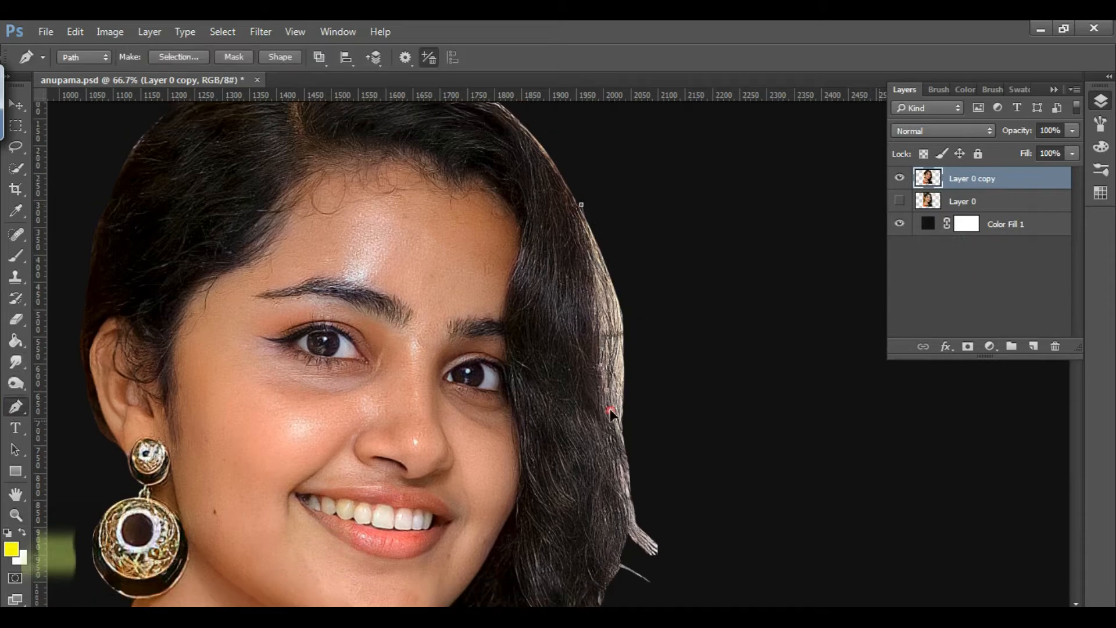
pyautogui.scroll(-2, 631, 546)
pyautogui.click(653, 564)
pyautogui.click(583, 163)
# Step: Turn the fringe path into a selection and invert it
pyautogui.rightClick(662, 242)
pyautogui.click(748, 321)
pyautogui.click(642, 192)
pyautogui.click(223, 32)
pyautogui.click(238, 33)
# Step: Mask out the hair fringe on Layer 0 copy and apply the mask
pyautogui.click(968, 346)
pyautogui.rightClick(954, 178)
pyautogui.click(972, 236)
pyautogui.press('z')
pyautogui.rightClick(448, 436)
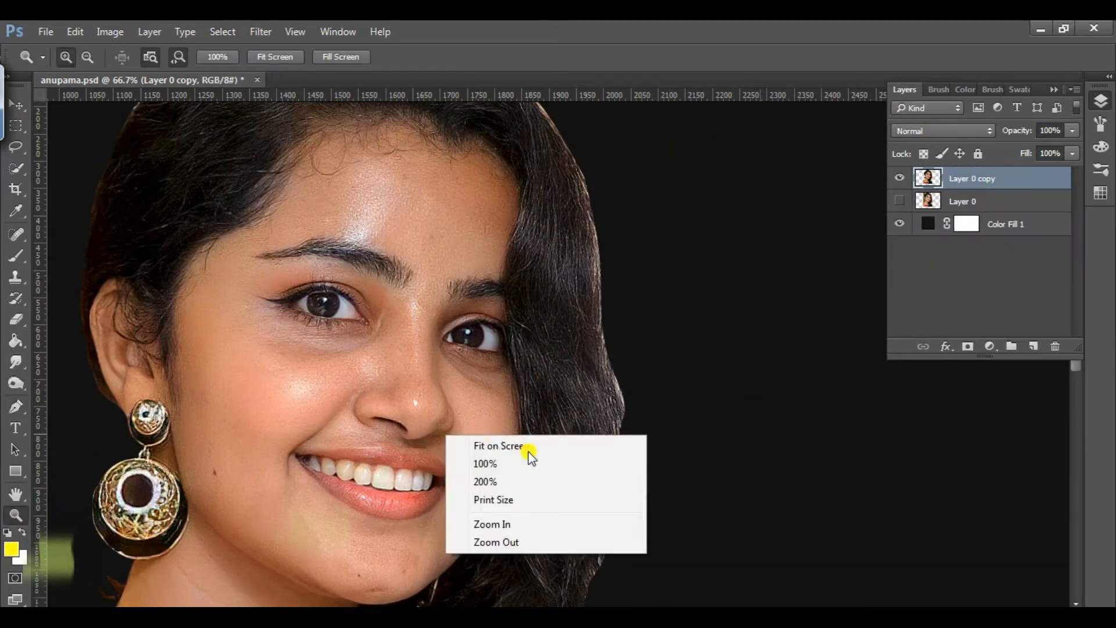
pyautogui.click(526, 453)
# Step: Duplicate the cut-out portrait layer Layer 0 copy
pyautogui.click(1054, 89)
pyautogui.scroll(1, 744, 258)
pyautogui.scroll(-2, 643, 316)
pyautogui.click(552, 308)
pyautogui.click(560, 331)
pyautogui.click(561, 336)
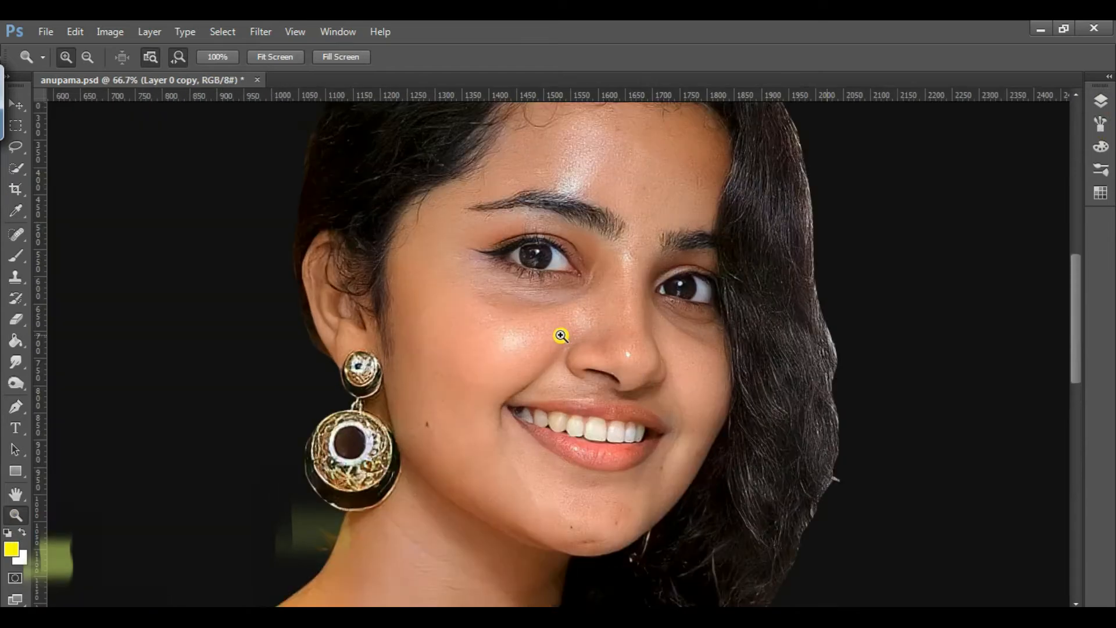
pyautogui.click(561, 336)
pyautogui.click(1100, 101)
pyautogui.hotkey('ctrl', 'j')
# Step: Select the face's skin areas on Layer 0 copy 2 with Color Range
pyautogui.click(222, 32)
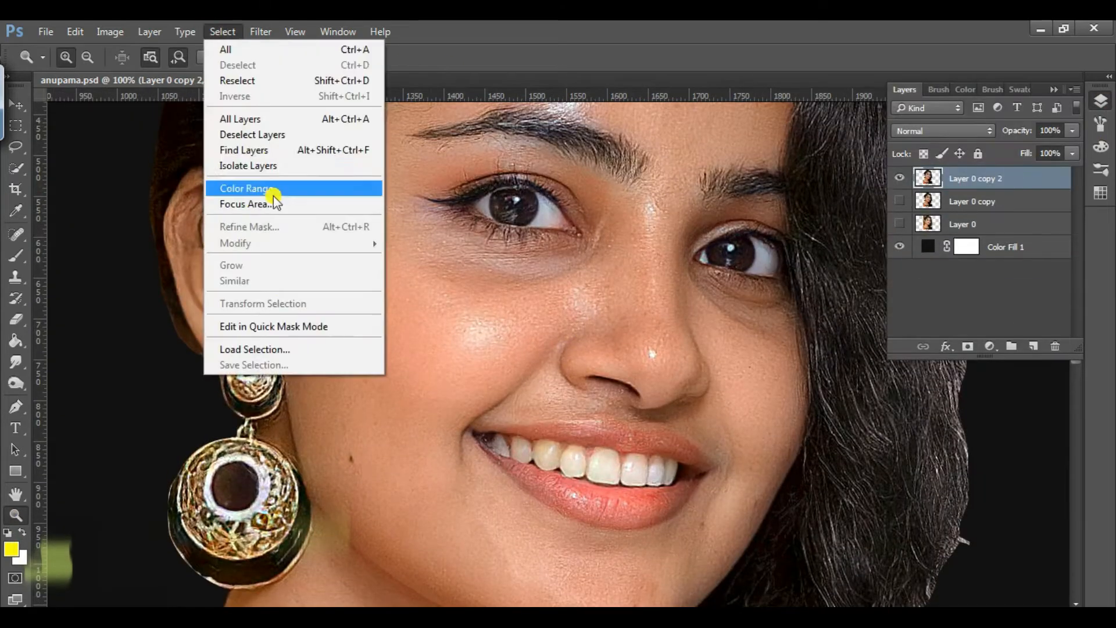
pyautogui.click(274, 193)
pyautogui.click(837, 142)
pyautogui.click(803, 311)
pyautogui.press('Return')
# Step: Feather the Color Range selection to soften its edges
pyautogui.click(223, 32)
pyautogui.moveTo(324, 242)
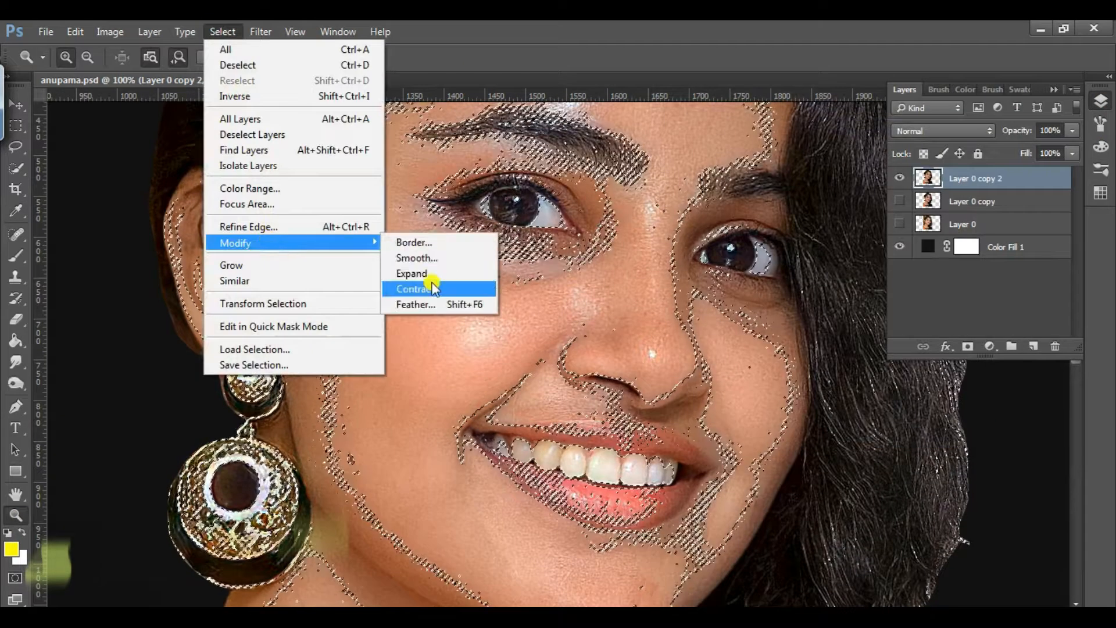
pyautogui.click(439, 304)
pyautogui.click(533, 228)
pyautogui.press('Return')
pyautogui.rightClick(511, 311)
pyautogui.click(578, 414)
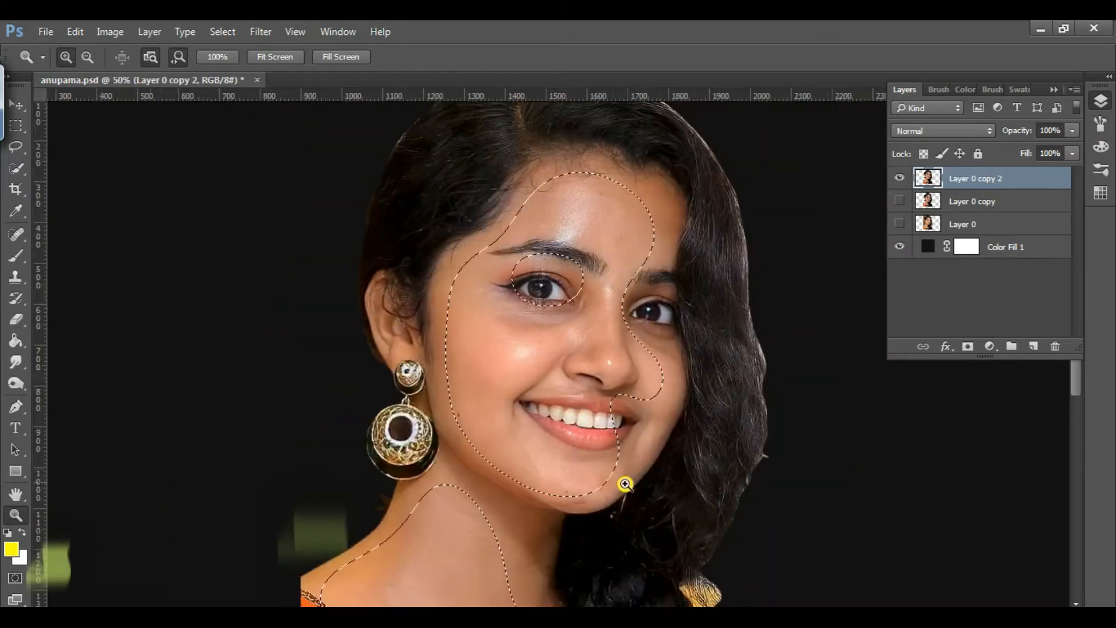
# Step: Adjust the color balance of the feathered skin selection slightly and deselect it
pyautogui.click(110, 31)
pyautogui.click(326, 177)
pyautogui.moveTo(850, 391); pyautogui.dragTo(854, 390)
pyautogui.click(1041, 334)
pyautogui.click(223, 32)
pyautogui.click(241, 69)
# Step: Make another Color Range selection of the skin with a different color option on Layer 0 copy 2
pyautogui.doubleClick(586, 239)
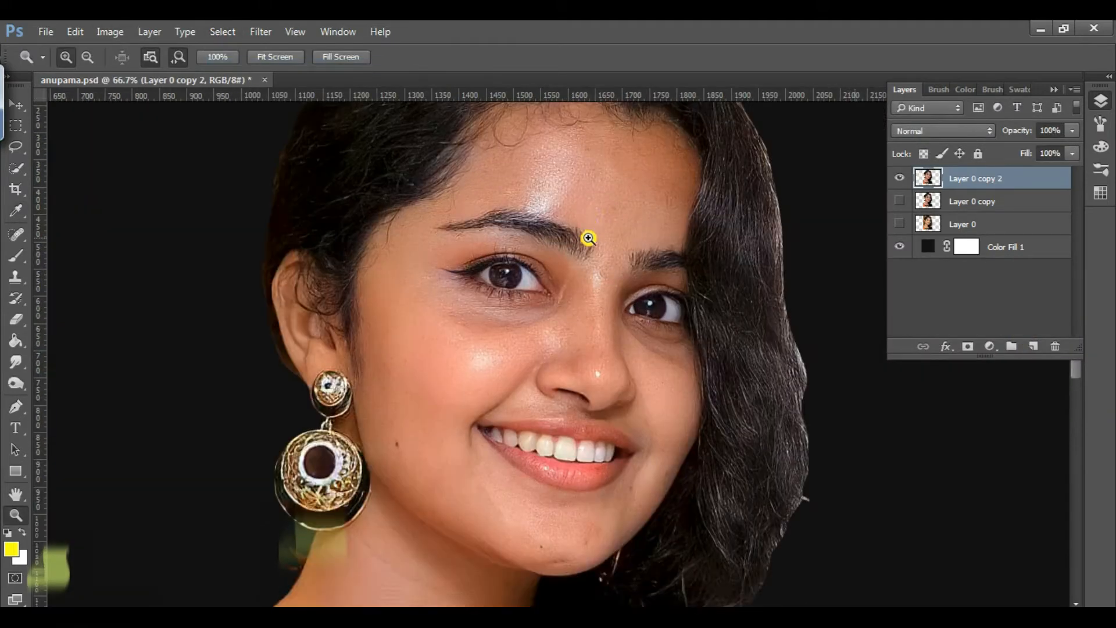
pyautogui.click(586, 238)
pyautogui.click(223, 32)
pyautogui.click(282, 188)
pyautogui.click(843, 142)
pyautogui.click(795, 330)
pyautogui.click(979, 150)
# Step: Feather the second skin selection so it blends softly around the face and neck
pyautogui.click(223, 31)
pyautogui.moveTo(238, 243)
pyautogui.click(434, 302)
pyautogui.click(622, 273)
pyautogui.rightClick(542, 323)
pyautogui.click(594, 418)
# Step: Adjust the selected skin's vibrance and set its Hue to +2 and Saturation to +9
pyautogui.click(110, 31)
pyautogui.moveTo(135, 73)
pyautogui.click(375, 144)
pyautogui.click(304, 217)
pyautogui.click(110, 32)
pyautogui.click(331, 157)
pyautogui.moveTo(166, 478); pyautogui.dragTo(173, 478)
pyautogui.moveTo(167, 434); pyautogui.dragTo(152, 435)
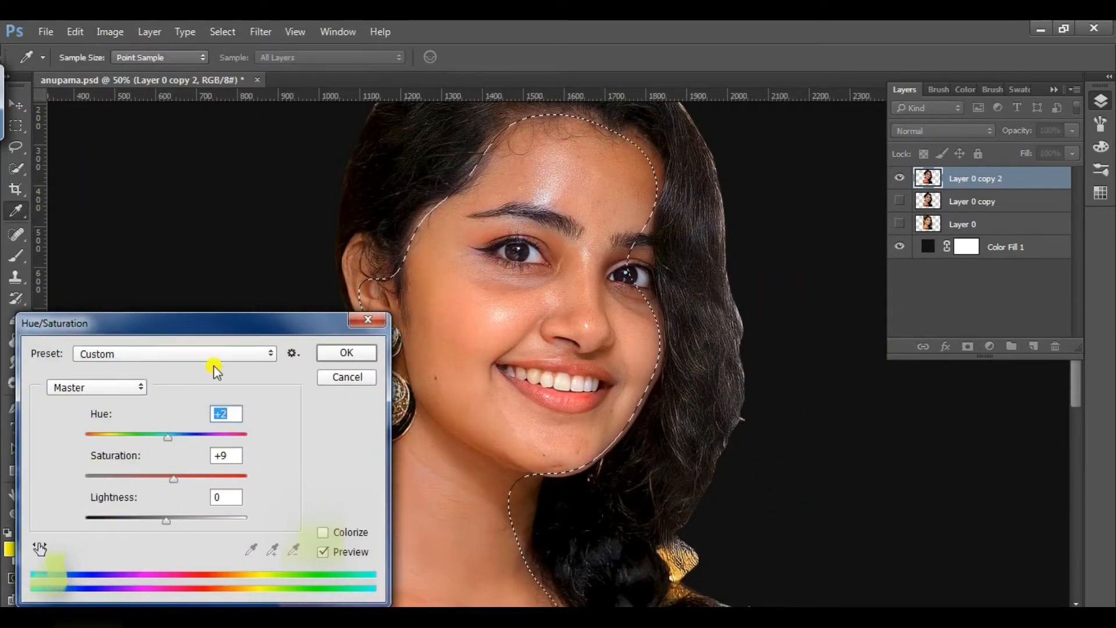
pyautogui.press('Return')
# Step: Apply a relative Selective Color adjustment to the skin with Reds at Cyan +61% and Magenta +15%, and deselect
pyautogui.click(110, 31)
pyautogui.click(326, 316)
pyautogui.click(838, 230)
pyautogui.click(855, 356)
pyautogui.moveTo(841, 382); pyautogui.dragTo(870, 313)
pyautogui.click(860, 231)
pyautogui.click(861, 233)
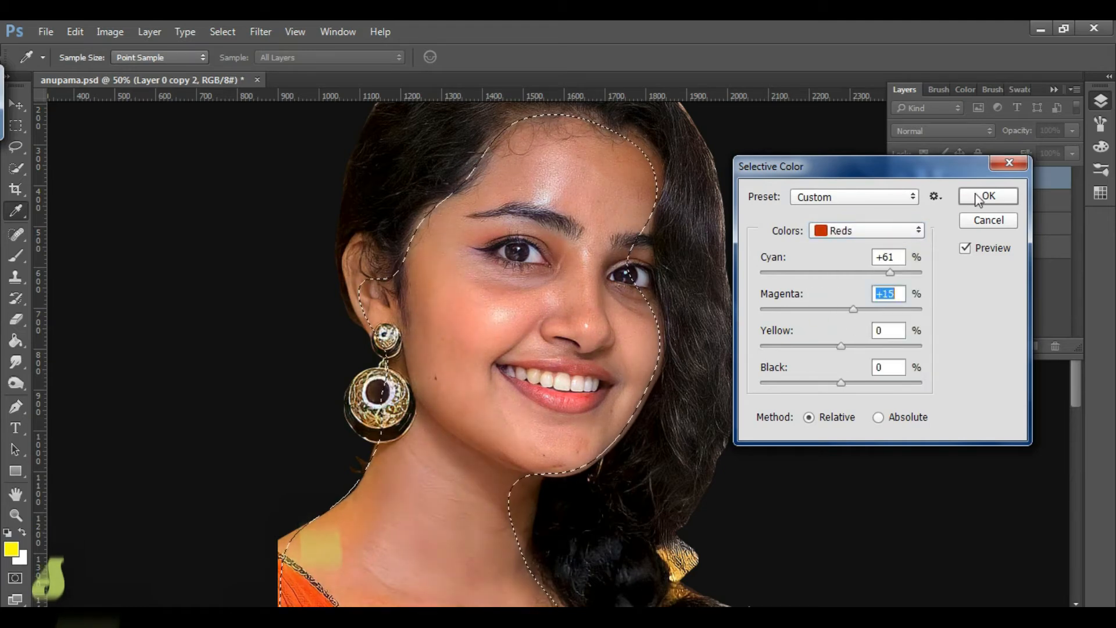
pyautogui.click(988, 196)
pyautogui.press('z')
pyautogui.click(223, 32)
pyautogui.click(248, 65)
# Step: Compare the retouched portrait with the original photo by toggling the visibility of the layers
pyautogui.click(534, 319)
pyautogui.click(900, 178)
pyautogui.click(899, 224)
pyautogui.click(899, 201)
pyautogui.click(900, 178)
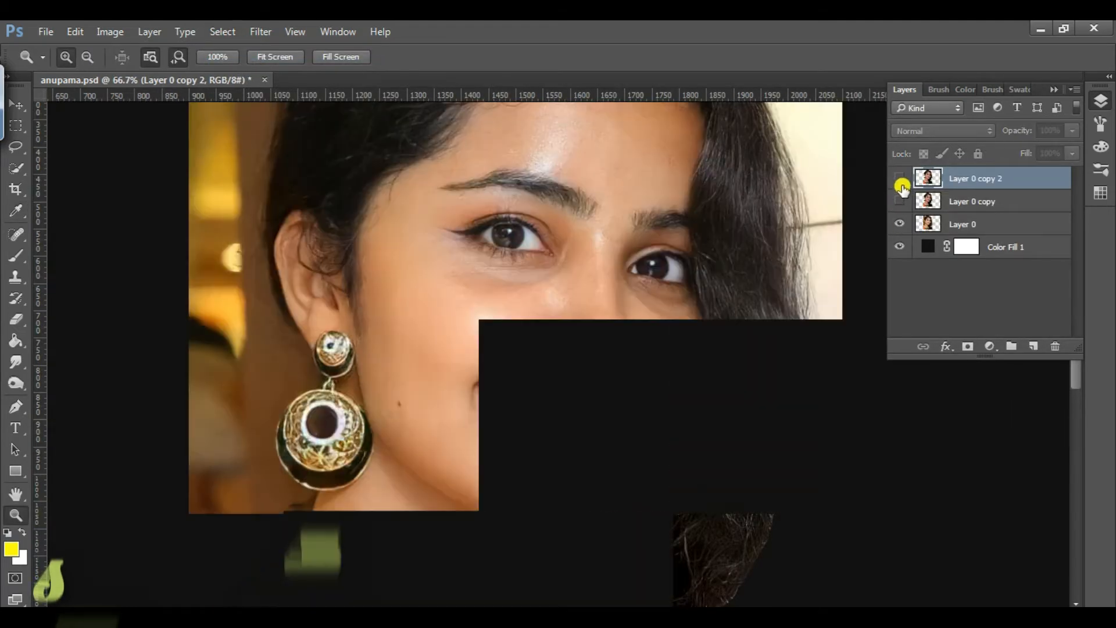
pyautogui.hotkey('ctrl', '0')
# Step: Choose the Smudge tool for the nose area and duplicate Layer 0 copy 2 as the layer to paint on
pyautogui.click(15, 362)
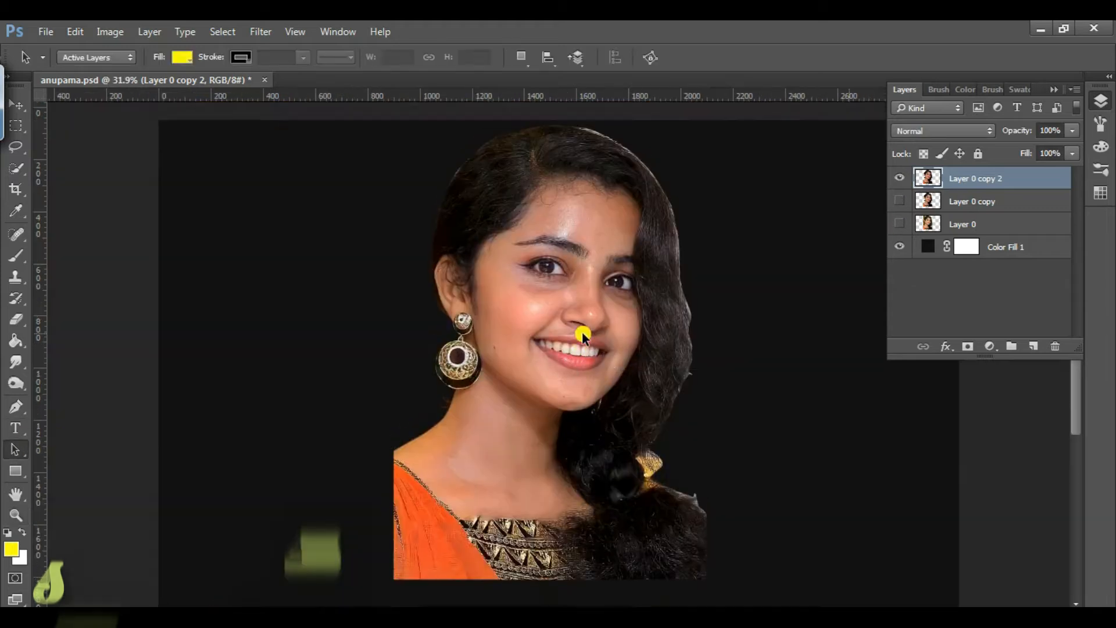
pyautogui.moveTo(508, 287); pyautogui.dragTo(563, 319)
pyautogui.rightClick(346, 365)
pyautogui.doubleClick(512, 539)
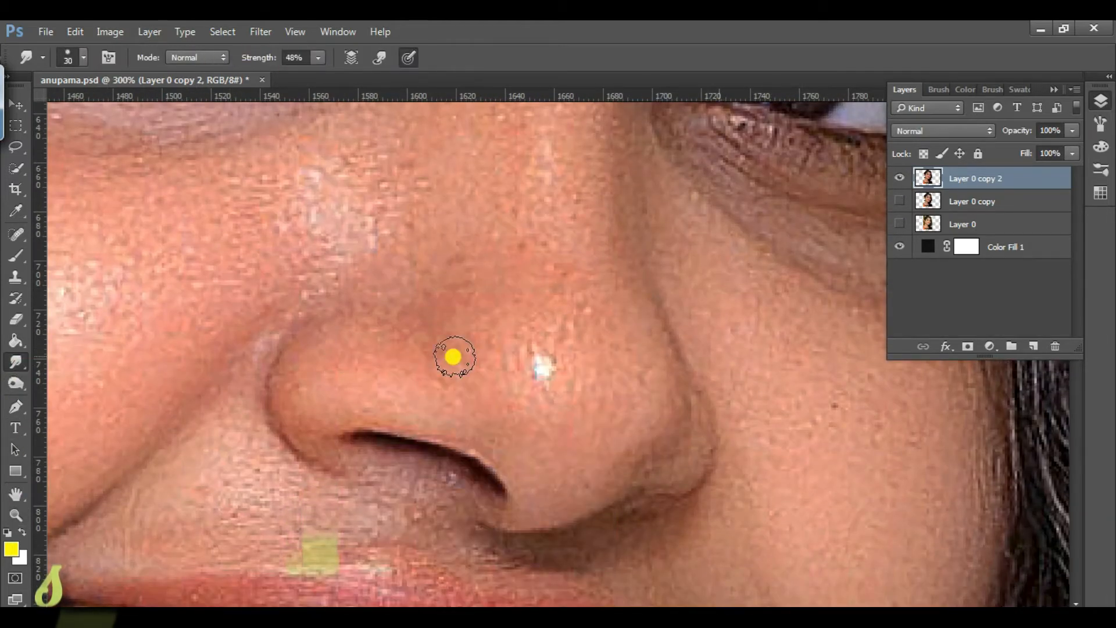
pyautogui.hotkey('ctrl', 'j')
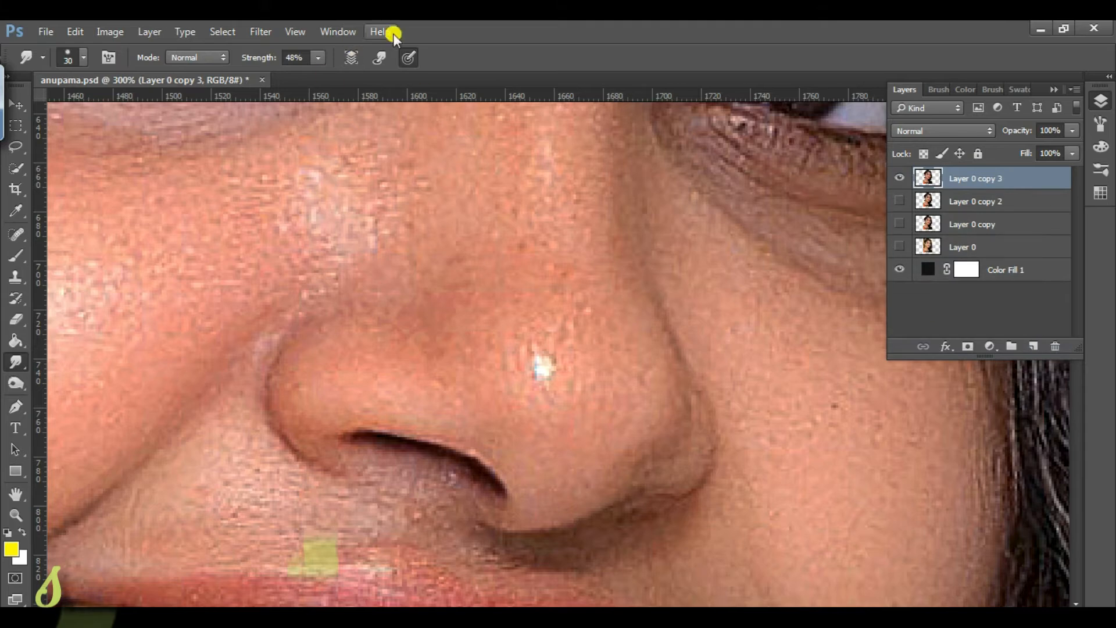
# Step: Smudge the skin on the nose tip and around the nostril smooth, reducing the brush size to 15
pyautogui.moveTo(587, 385)
pyautogui.mouseDown()
pyautogui.moveTo(627, 373)
pyautogui.moveTo(646, 401)
pyautogui.moveTo(640, 355)
pyautogui.mouseUp()
pyautogui.moveTo(522, 440)
pyautogui.mouseDown()
pyautogui.moveTo(354, 403)
pyautogui.moveTo(415, 414)
pyautogui.moveTo(301, 417)
pyautogui.moveTo(282, 401)
pyautogui.mouseUp()
pyautogui.press('[')
pyautogui.press('[')
pyautogui.press('[')
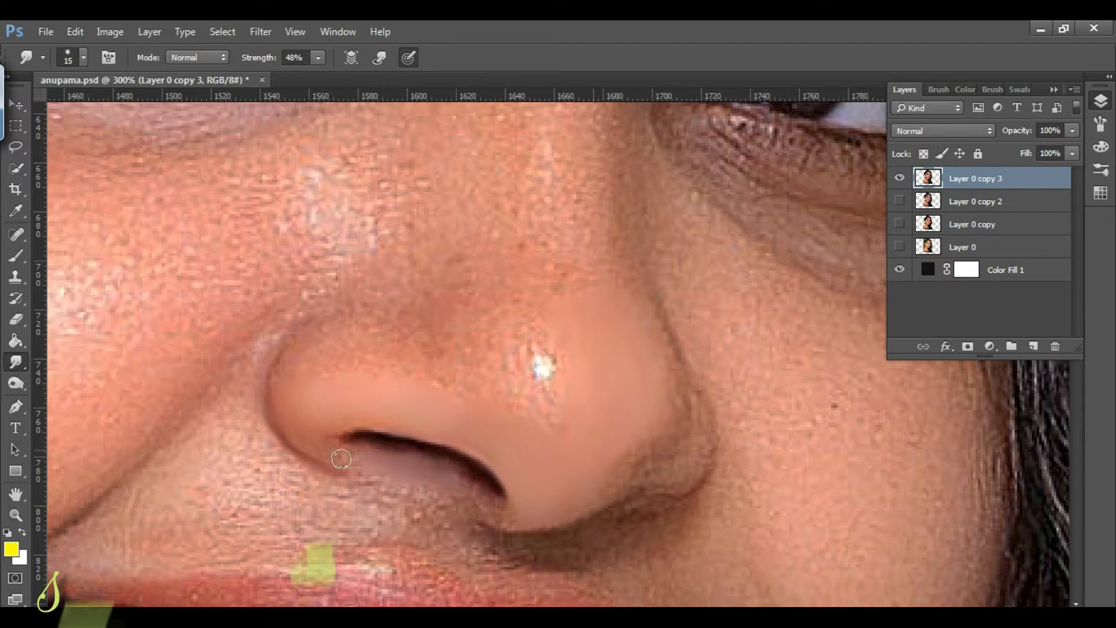
# Step: Smudge the skin above the upper lip and across the nose tip and nostril wing smooth with a size 25 brush
pyautogui.press(']')
pyautogui.press(']')
pyautogui.moveTo(415, 516)
pyautogui.mouseDown()
pyautogui.moveTo(351, 508)
pyautogui.moveTo(267, 471)
pyautogui.mouseUp()
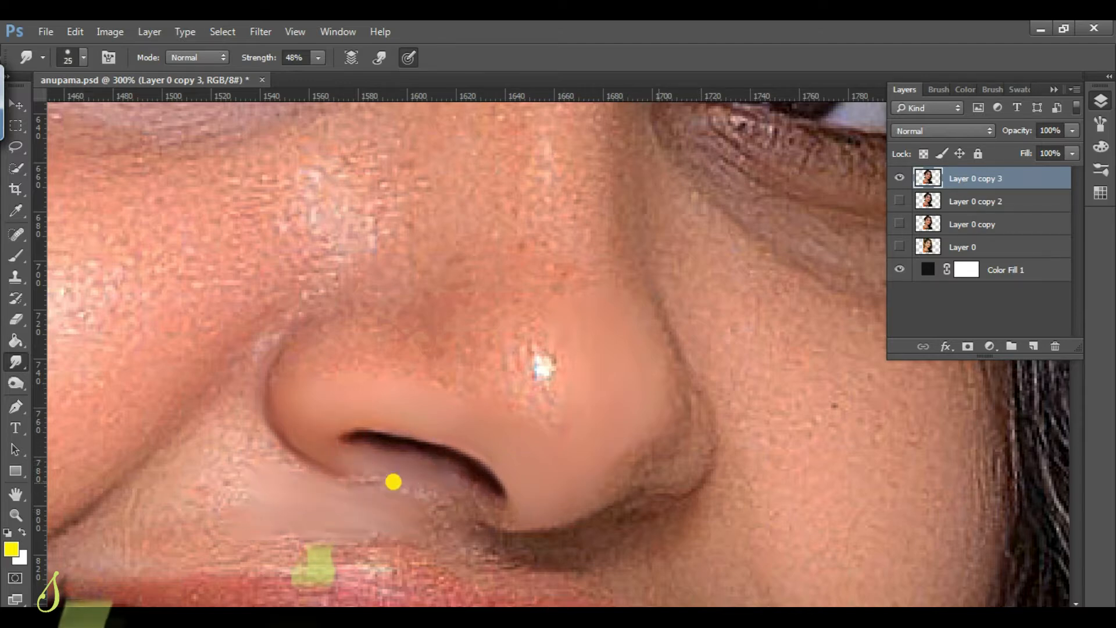
pyautogui.moveTo(546, 520)
pyautogui.mouseDown()
pyautogui.moveTo(547, 415)
pyautogui.moveTo(506, 392)
pyautogui.mouseUp()
pyautogui.press(']')
pyautogui.press(']')
pyautogui.press('[')
pyautogui.moveTo(437, 365); pyautogui.dragTo(448, 367)
pyautogui.scroll(1, 673, 333)
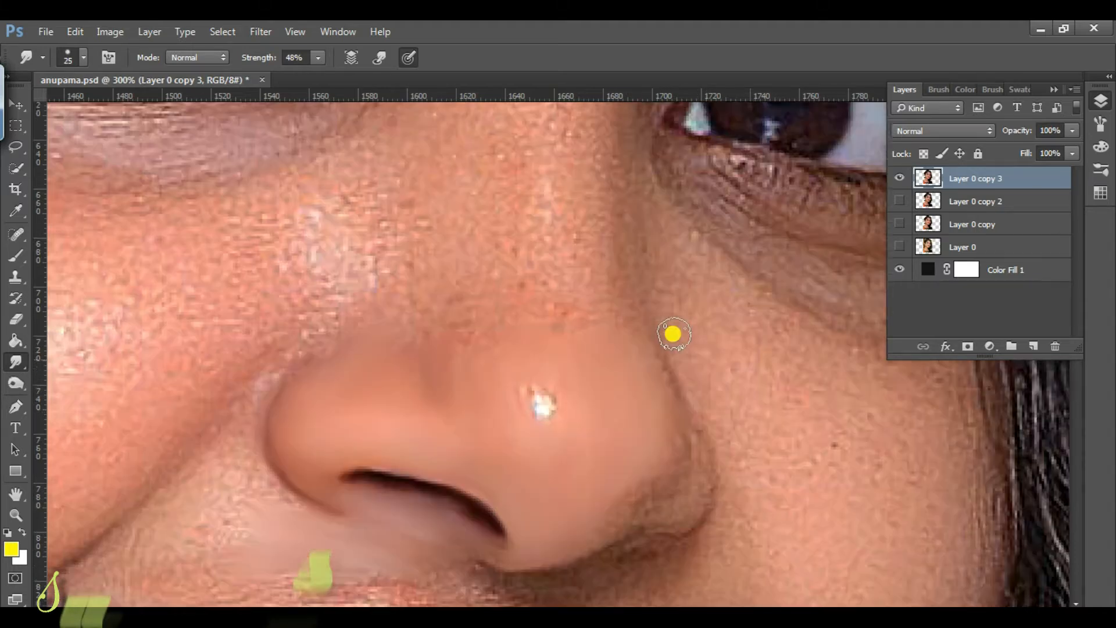
# Step: Smudge the highlights on the nose bridge, cheek, inner eye corner and upper eyelid smooth, reducing the brush size to 15
pyautogui.scroll(5, 673, 333)
pyautogui.moveTo(541, 215)
pyautogui.mouseDown()
pyautogui.moveTo(522, 229)
pyautogui.moveTo(533, 256)
pyautogui.moveTo(544, 456)
pyautogui.mouseUp()
pyautogui.moveTo(317, 476); pyautogui.dragTo(325, 529)
pyautogui.press('[')
pyautogui.moveTo(381, 282); pyautogui.dragTo(371, 331)
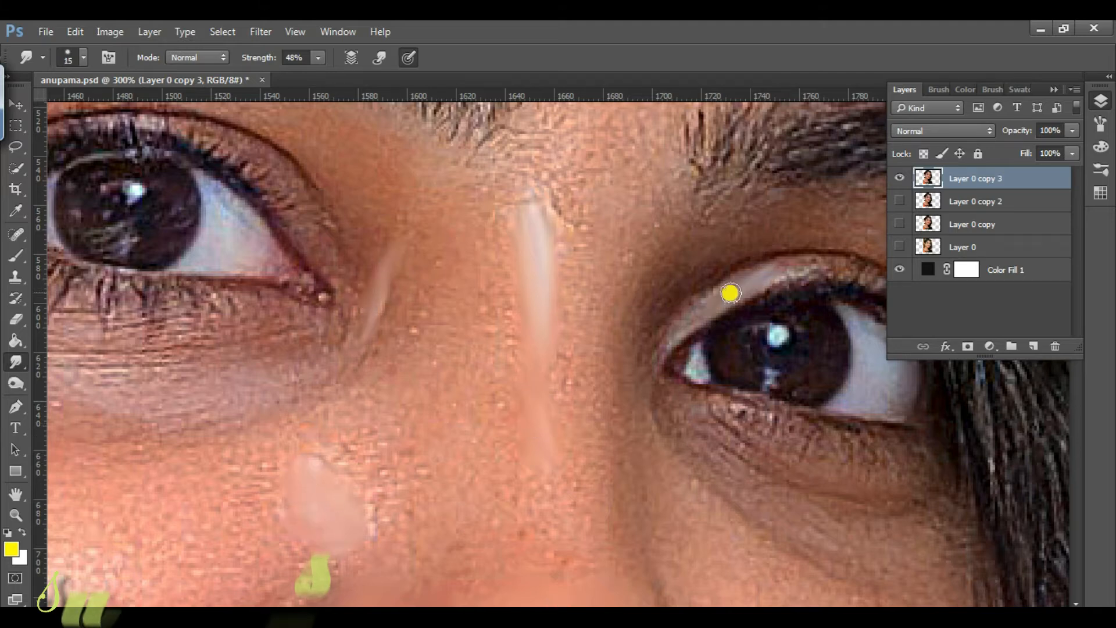
# Step: Smudge the nose bridge smooth from between the eyebrows down to the nose tip with the brush size set to 32
pyautogui.rightClick(456, 364)
pyautogui.write('32')
pyautogui.press('Return')
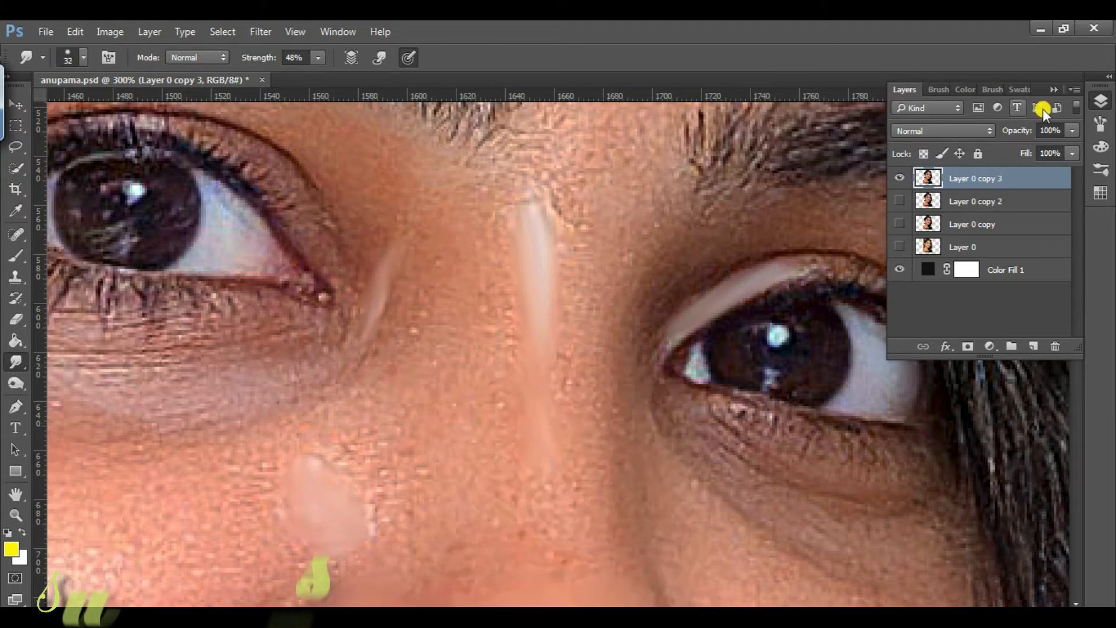
pyautogui.click(1100, 125)
pyautogui.moveTo(495, 334)
pyautogui.mouseDown()
pyautogui.moveTo(438, 401)
pyautogui.moveTo(583, 406)
pyautogui.moveTo(568, 382)
pyautogui.moveTo(571, 509)
pyautogui.moveTo(540, 526)
pyautogui.moveTo(543, 558)
pyautogui.moveTo(587, 409)
pyautogui.moveTo(573, 299)
pyautogui.moveTo(553, 374)
pyautogui.moveTo(444, 294)
pyautogui.moveTo(492, 317)
pyautogui.mouseUp()
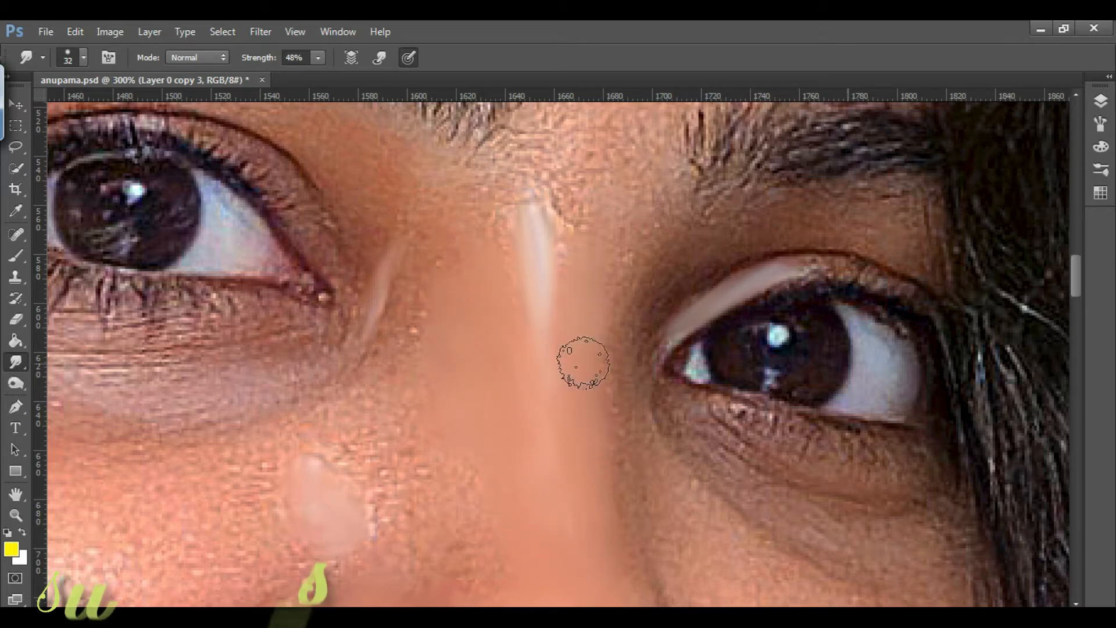
pyautogui.moveTo(498, 273); pyautogui.dragTo(590, 204)
pyautogui.moveTo(570, 250); pyautogui.dragTo(586, 251)
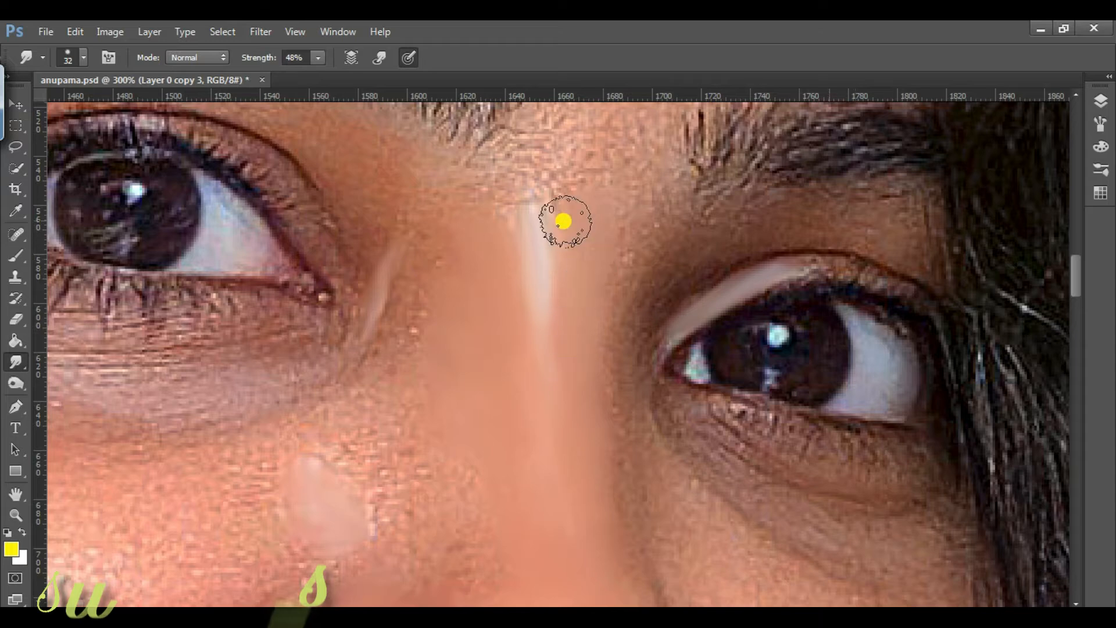
pyautogui.scroll(-3, 457, 323)
pyautogui.moveTo(591, 517)
pyautogui.mouseDown()
pyautogui.moveTo(568, 454)
pyautogui.moveTo(523, 477)
pyautogui.moveTo(428, 364)
pyautogui.moveTo(483, 433)
pyautogui.moveTo(406, 426)
pyautogui.moveTo(451, 471)
pyautogui.moveTo(428, 412)
pyautogui.mouseUp()
pyautogui.moveTo(541, 495); pyautogui.dragTo(587, 469)
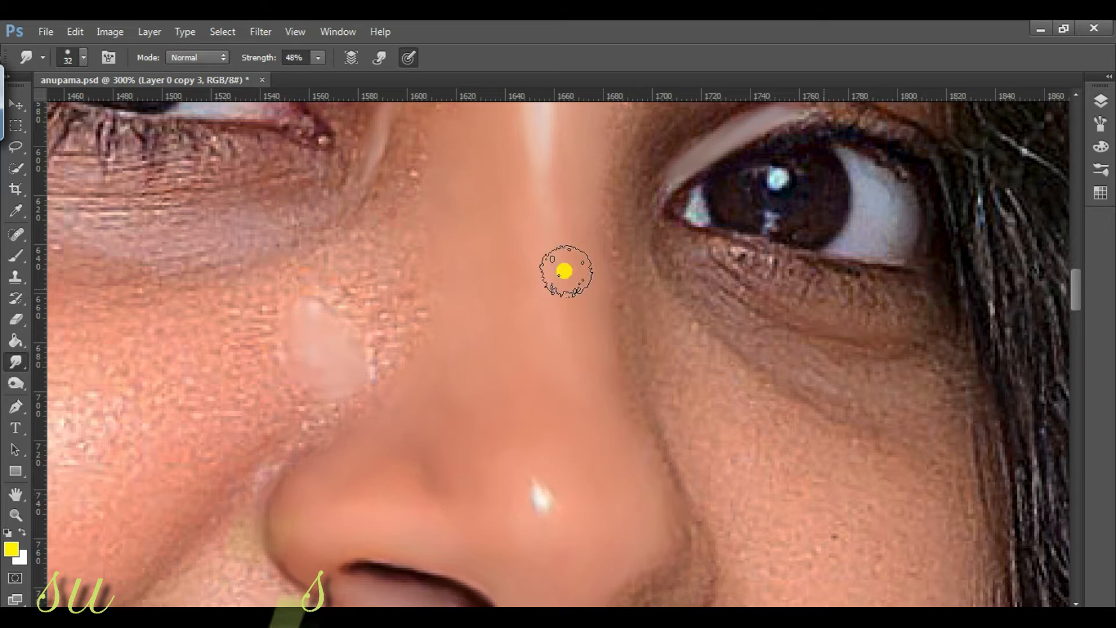
# Step: Smudge the outline of the nose beside the far cheek smooth, using brush sizes 15 and 25
pyautogui.scroll(-3, 358, 382)
pyautogui.press('[')
pyautogui.press('[')
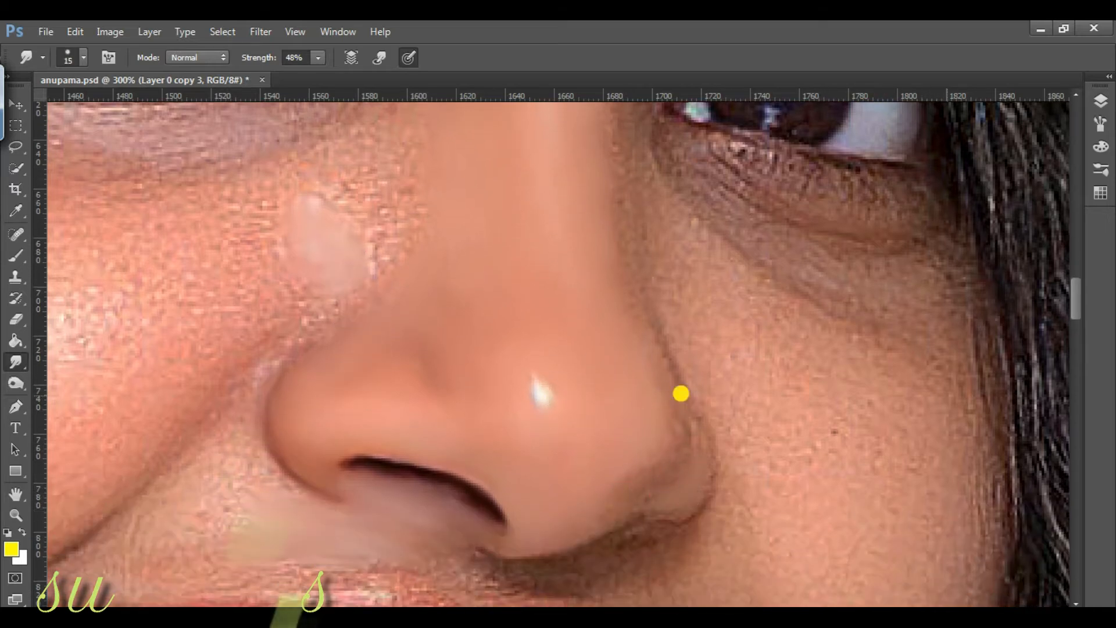
pyautogui.click(1089, 129)
pyautogui.click(671, 362)
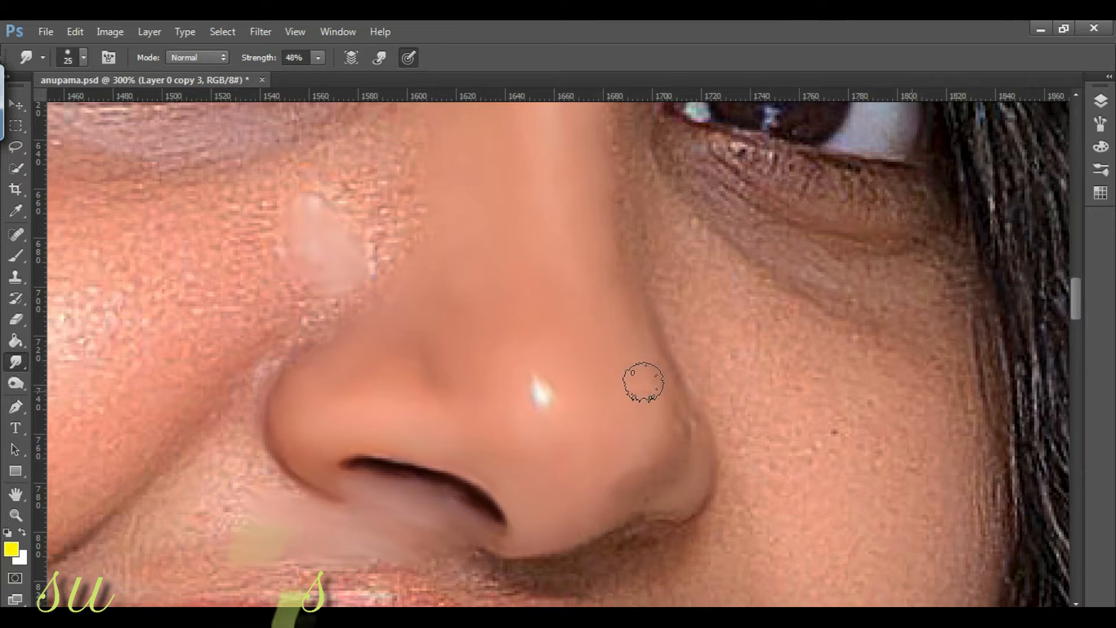
# Step: Lasso the forehead skin around the bright highlight with a 20 px feather, leaving the highlight out of the selection
pyautogui.scroll(6, 556, 336)
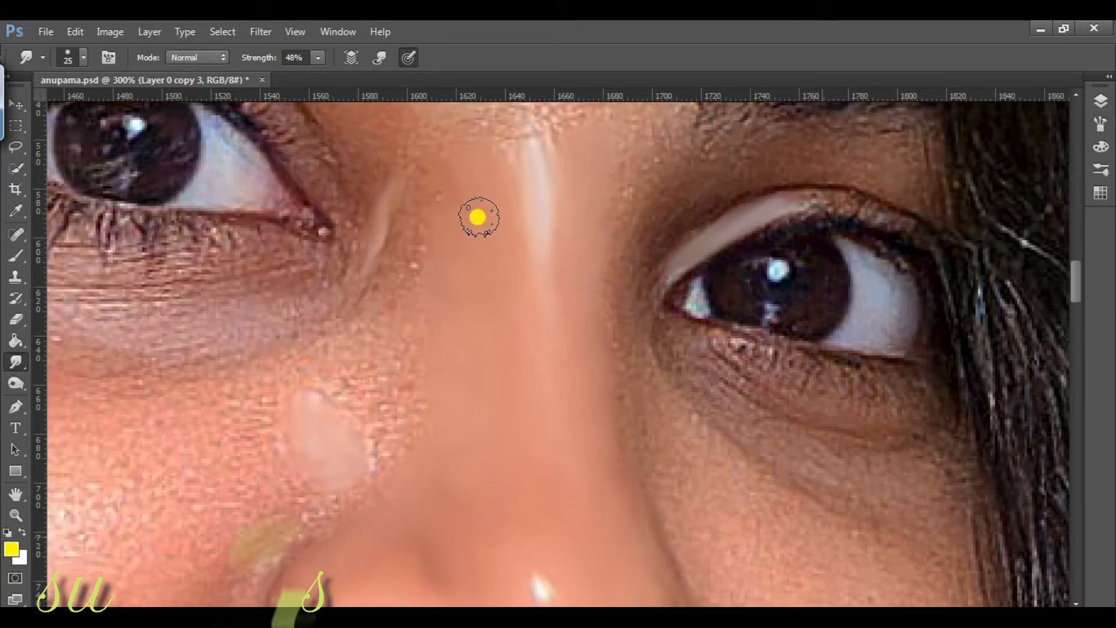
pyautogui.scroll(2, 477, 216)
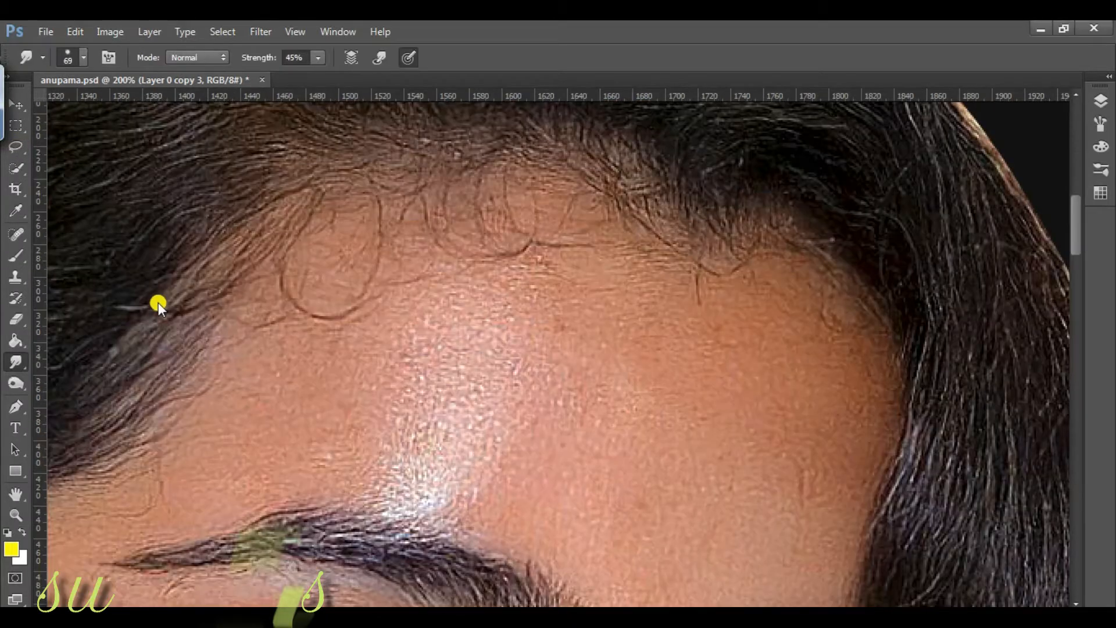
pyautogui.scroll(-1, 158, 302)
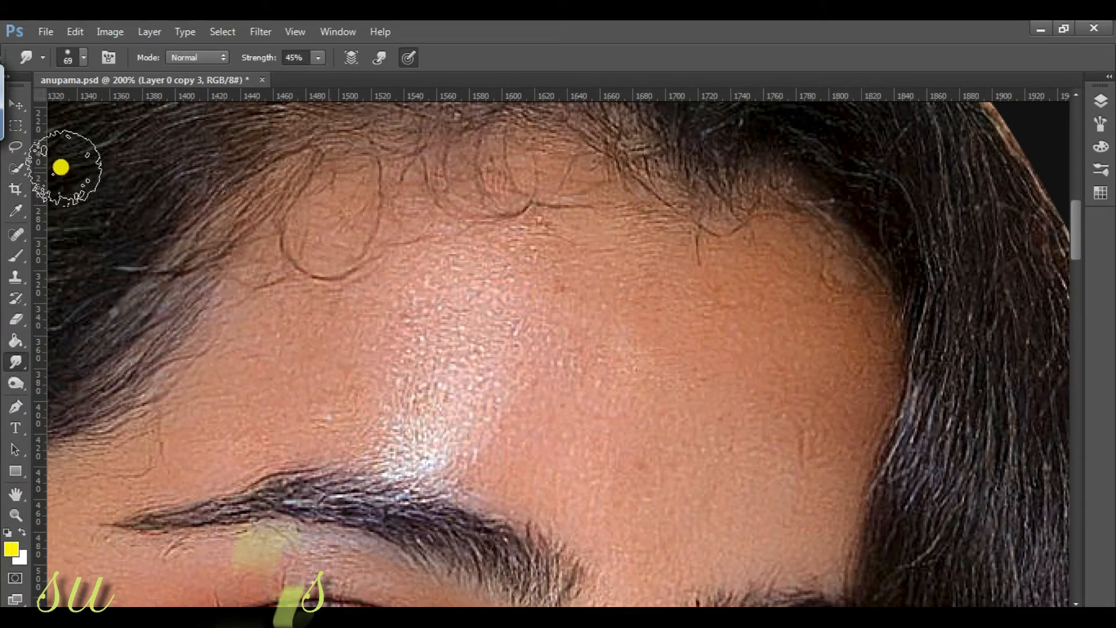
pyautogui.click(16, 146)
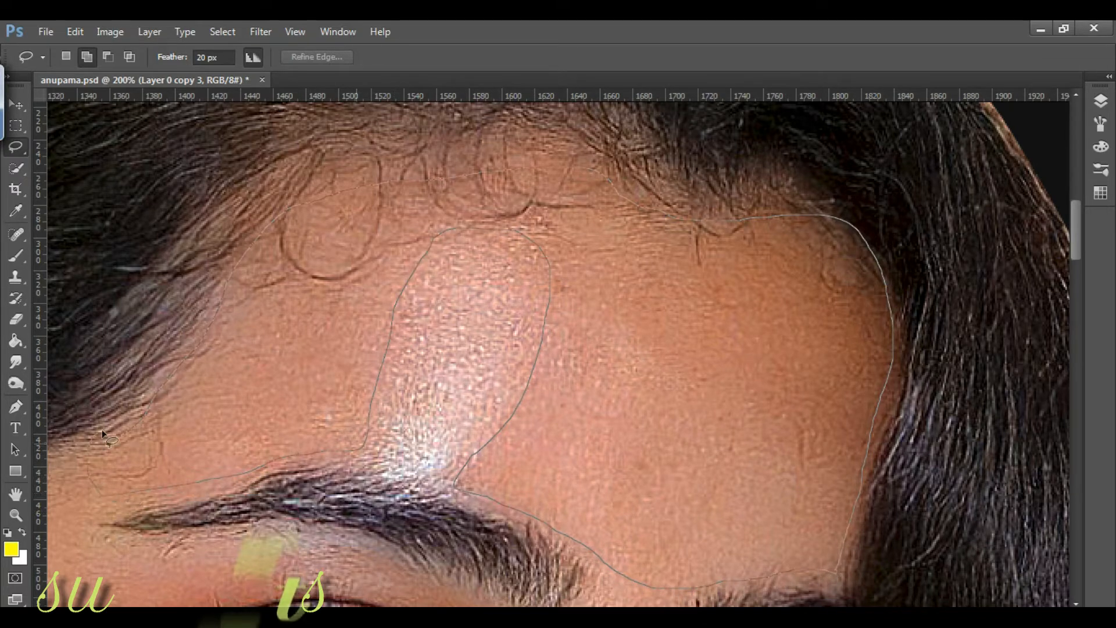
pyautogui.moveTo(169, 388); pyautogui.dragTo(169, 389)
# Step: Smudge the selected forehead skin between the temple and the highlight smooth with brush size 50 and 61% strength
pyautogui.click(16, 363)
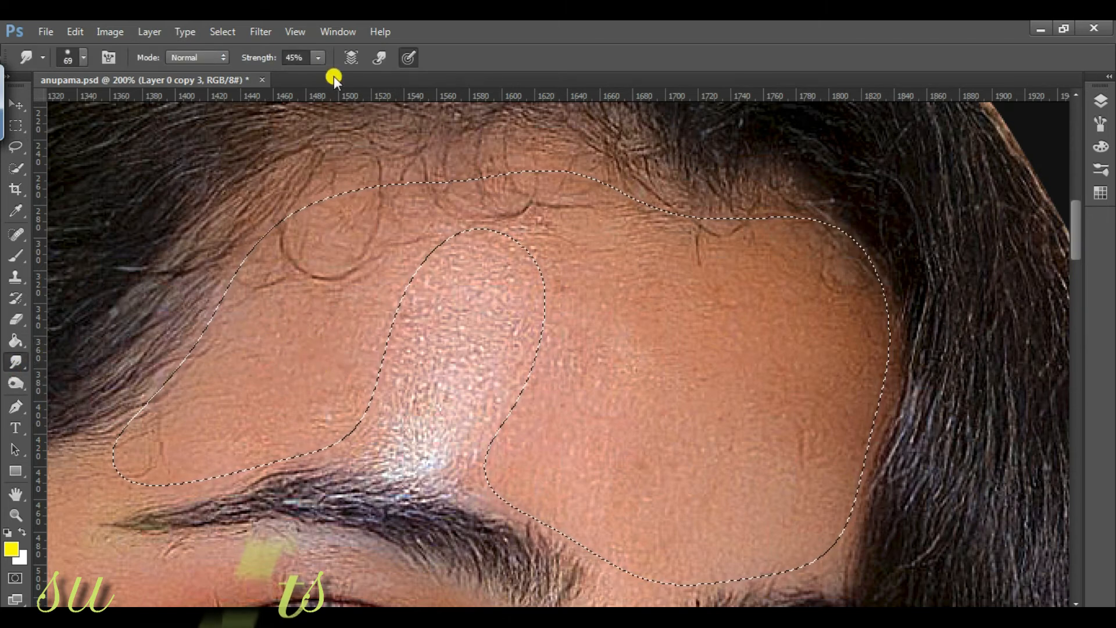
pyautogui.moveTo(271, 363)
pyautogui.mouseDown()
pyautogui.moveTo(205, 413)
pyautogui.moveTo(226, 420)
pyautogui.moveTo(323, 386)
pyautogui.moveTo(354, 362)
pyautogui.moveTo(287, 428)
pyautogui.moveTo(269, 422)
pyautogui.moveTo(256, 447)
pyautogui.moveTo(244, 437)
pyautogui.moveTo(204, 469)
pyautogui.moveTo(237, 407)
pyautogui.moveTo(150, 461)
pyautogui.mouseUp()
pyautogui.press('[')
pyautogui.press('[')
pyautogui.moveTo(251, 58); pyautogui.dragTo(263, 60)
pyautogui.moveTo(158, 427)
pyautogui.mouseDown()
pyautogui.moveTo(165, 451)
pyautogui.moveTo(138, 471)
pyautogui.moveTo(341, 411)
pyautogui.moveTo(372, 311)
pyautogui.mouseUp()
pyautogui.moveTo(414, 269); pyautogui.dragTo(374, 335)
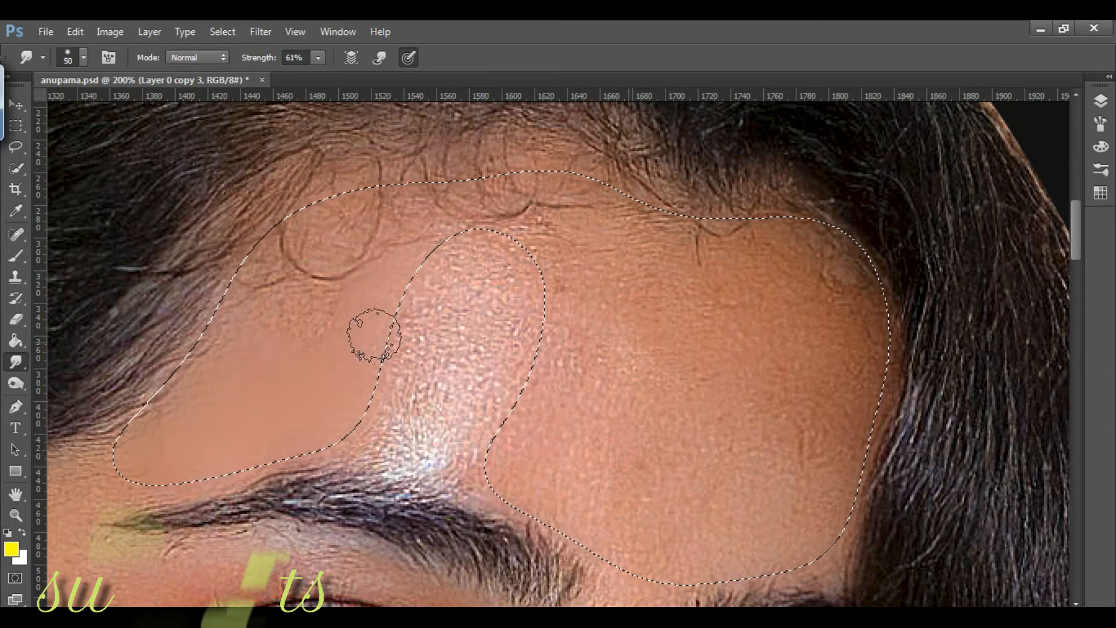
pyautogui.moveTo(360, 381)
pyautogui.mouseDown()
pyautogui.moveTo(317, 332)
pyautogui.moveTo(324, 259)
pyautogui.moveTo(265, 236)
pyautogui.moveTo(233, 327)
pyautogui.mouseUp()
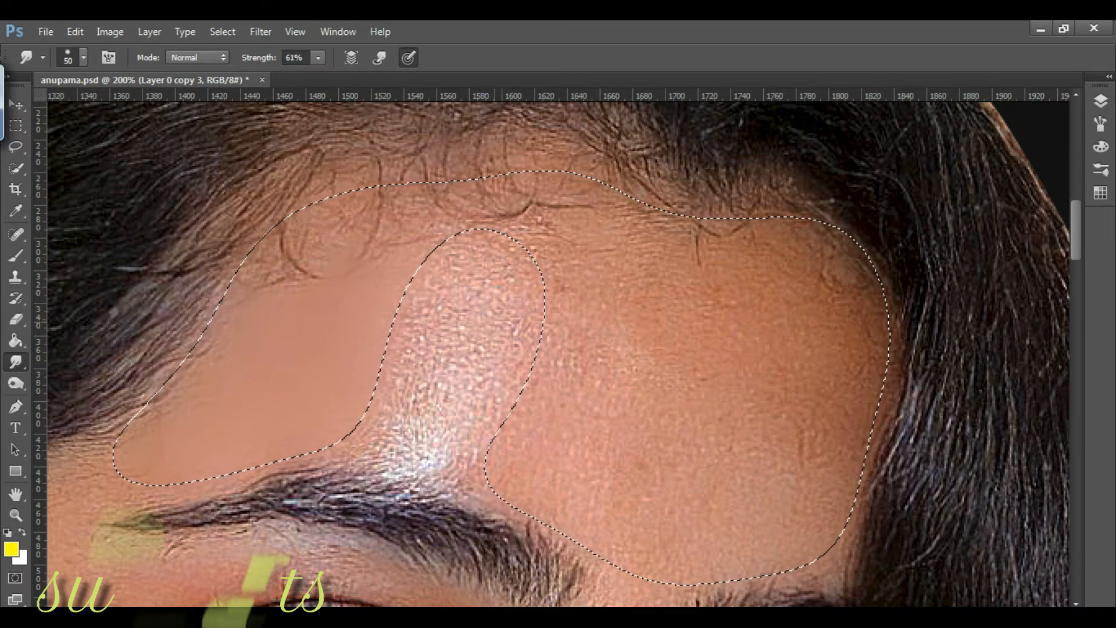
# Step: Adjust the Smudge brush to size 70 and blend away the fine hairs on the temple side of the forehead
pyautogui.click(1101, 123)
pyautogui.click(1108, 123)
pyautogui.click(1101, 124)
pyautogui.moveTo(905, 379); pyautogui.dragTo(929, 379)
pyautogui.click(1097, 106)
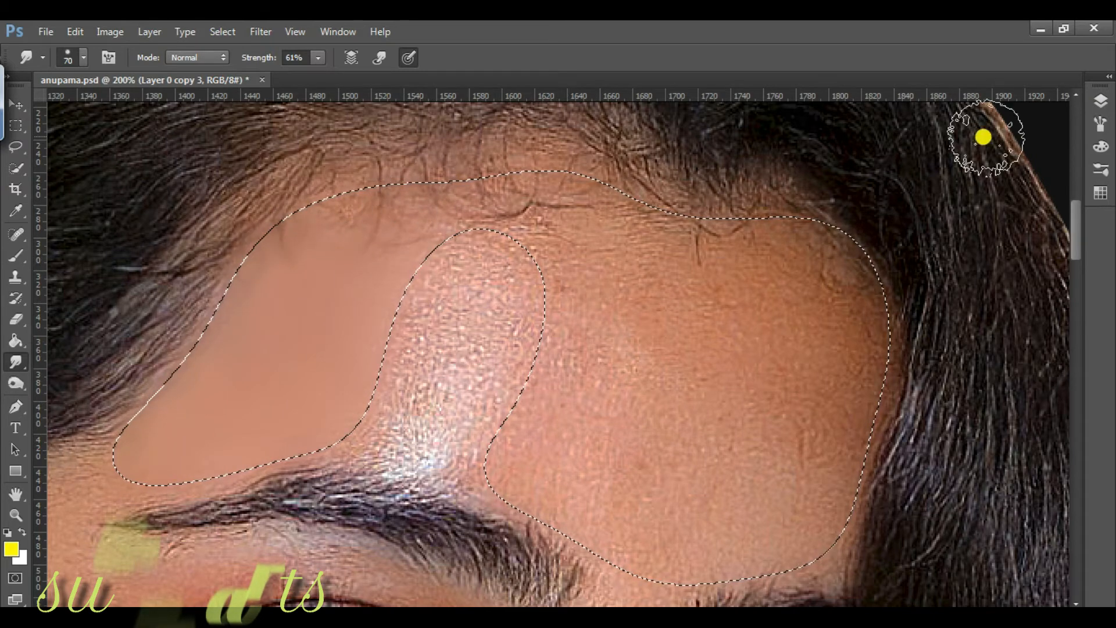
# Step: Smudge the broad forehead area between the highlight and the far hairline smooth with the size 70 brush
pyautogui.click(1101, 123)
pyautogui.click(1101, 123)
pyautogui.moveTo(822, 435)
pyautogui.mouseDown()
pyautogui.moveTo(850, 351)
pyautogui.moveTo(825, 282)
pyautogui.moveTo(860, 350)
pyautogui.moveTo(808, 262)
pyautogui.mouseUp()
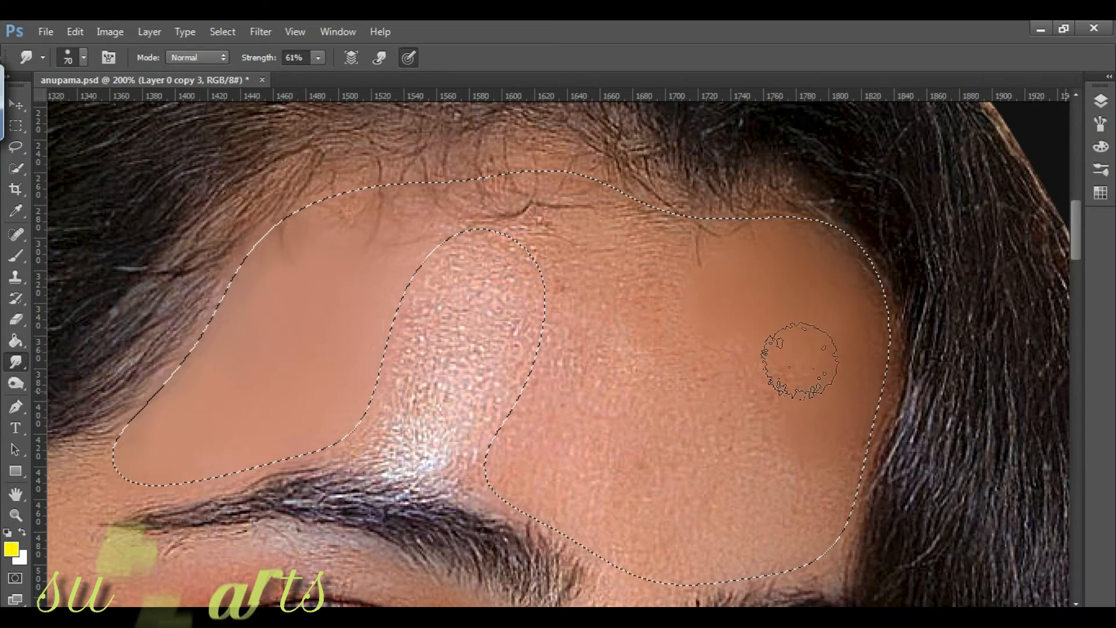
pyautogui.moveTo(871, 319); pyautogui.dragTo(802, 244)
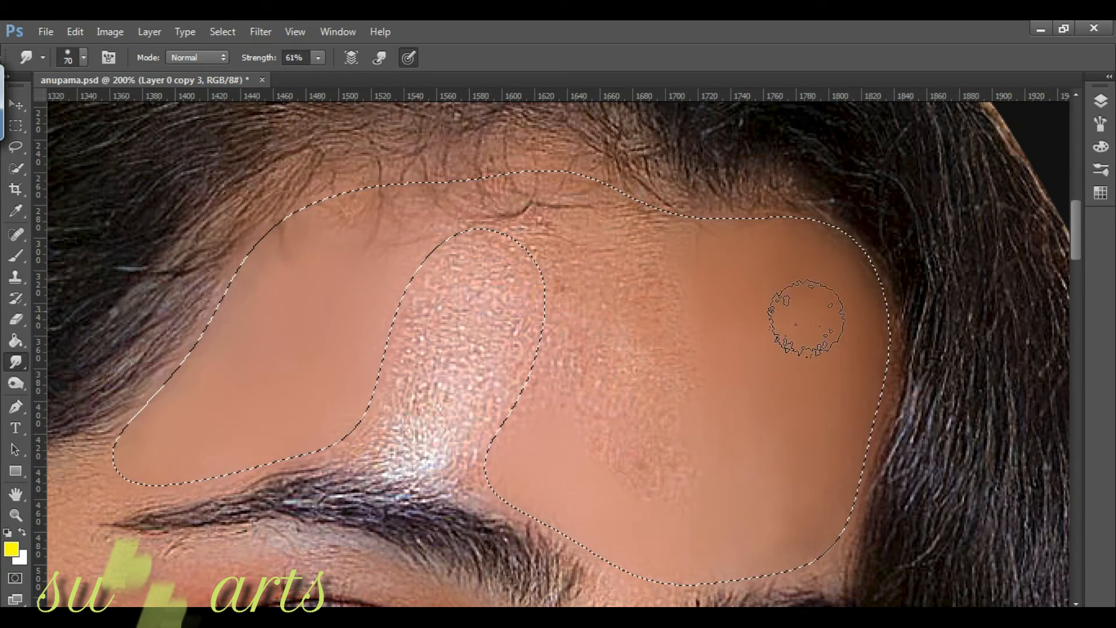
pyautogui.moveTo(601, 365)
pyautogui.mouseDown()
pyautogui.moveTo(560, 397)
pyautogui.moveTo(602, 372)
pyautogui.moveTo(637, 445)
pyautogui.mouseUp()
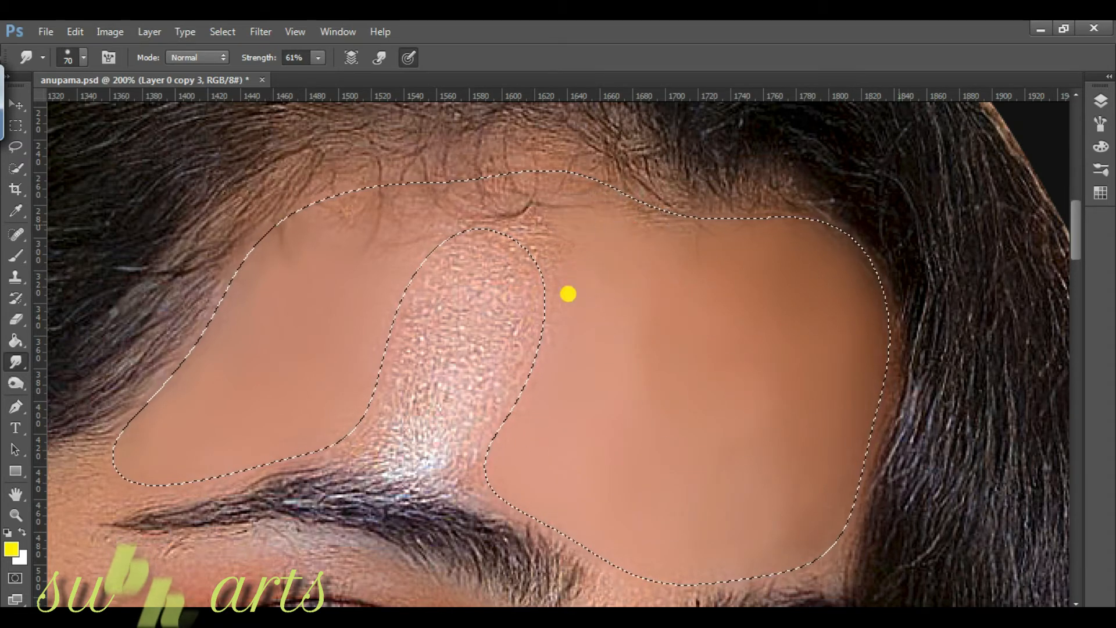
# Step: Smudge the skin beside the forehead highlight with a size 45 brush and raise the strength to 74%
pyautogui.scroll(1, 556, 302)
pyautogui.press('[')
pyautogui.press('[')
pyautogui.press('[')
pyautogui.moveTo(550, 356); pyautogui.dragTo(571, 437)
pyautogui.moveTo(260, 57); pyautogui.dragTo(275, 57)
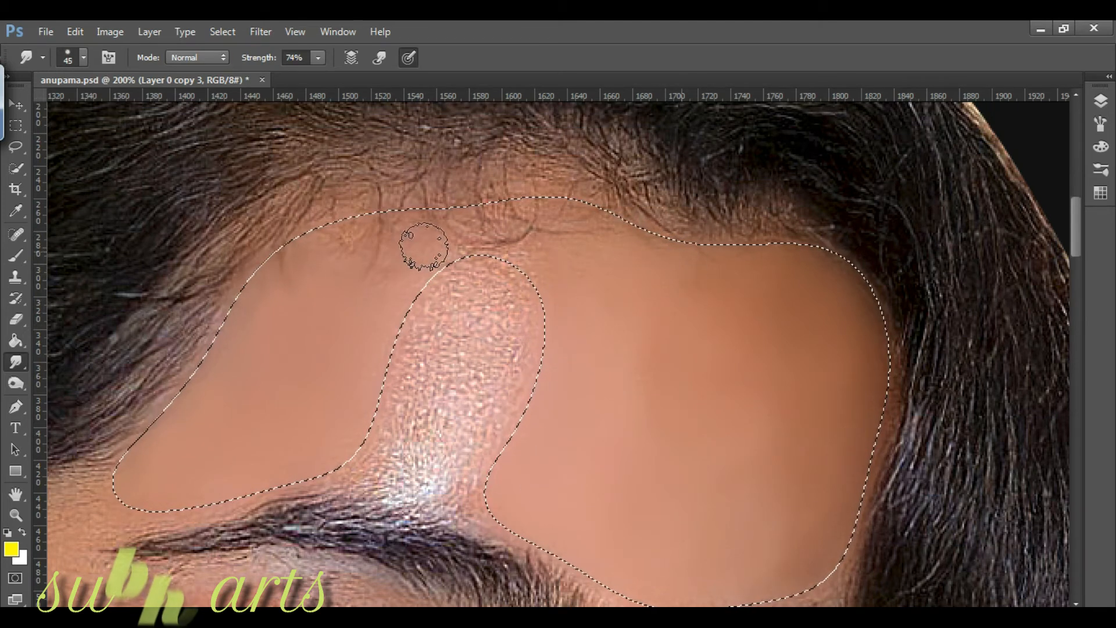
# Step: Pick the 201 brush tip, reduce it to size 66, and smudge the stray hairs and skin along the upper forehead smooth
pyautogui.rightClick(473, 308)
pyautogui.moveTo(441, 352); pyautogui.dragTo(460, 352)
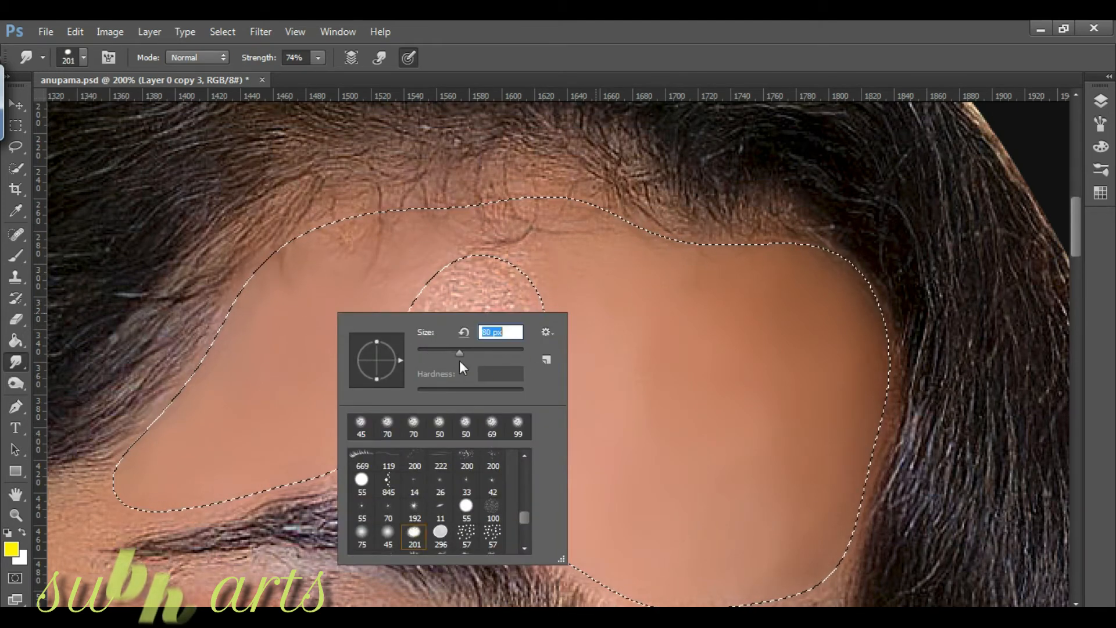
pyautogui.press('Return')
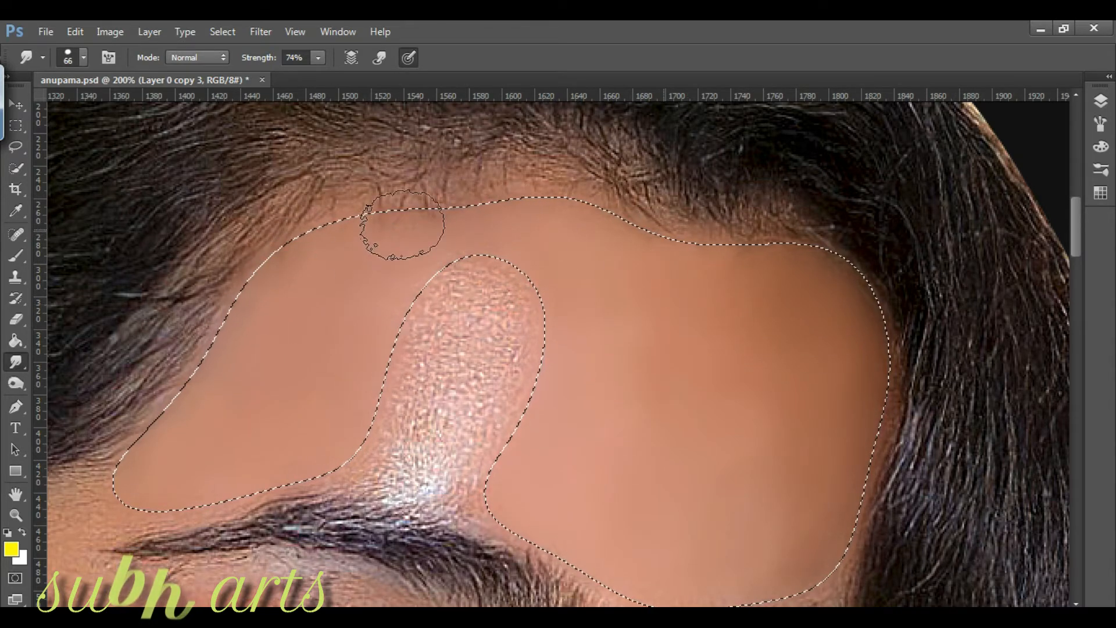
pyautogui.moveTo(437, 235)
pyautogui.mouseDown()
pyautogui.moveTo(197, 372)
pyautogui.moveTo(287, 319)
pyautogui.moveTo(639, 298)
pyautogui.mouseUp()
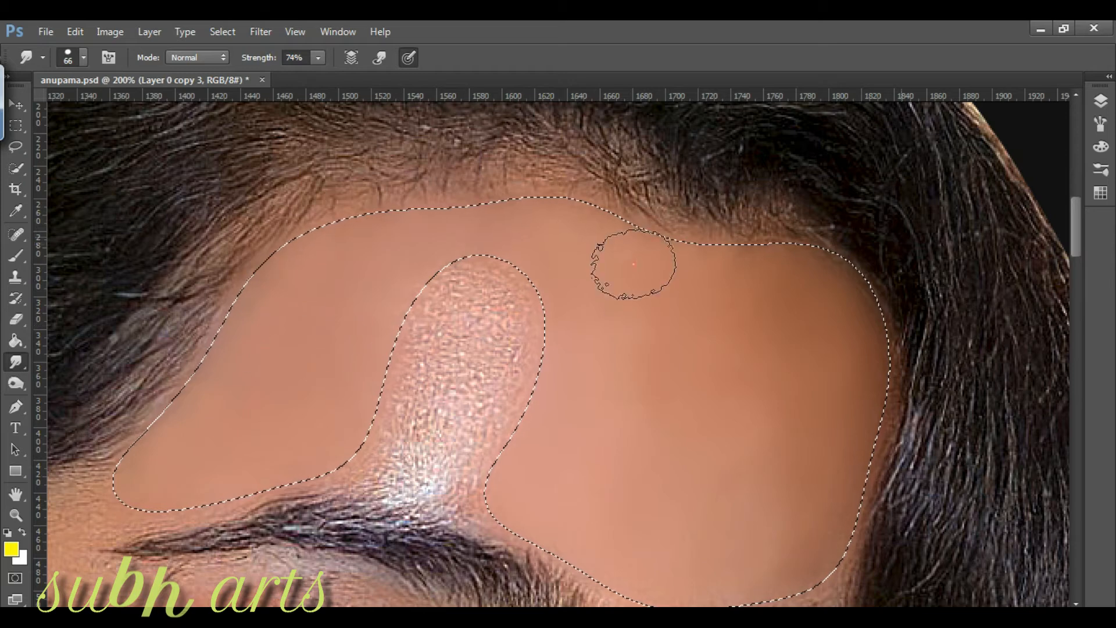
pyautogui.moveTo(745, 272); pyautogui.dragTo(837, 409)
pyautogui.moveTo(299, 406); pyautogui.dragTo(184, 455)
# Step: Invert the selection and smudge the bright forehead highlight smooth with a size 45 brush
pyautogui.click(223, 32)
pyautogui.click(236, 96)
pyautogui.press('[')
pyautogui.press('[')
pyautogui.press('[')
pyautogui.moveTo(424, 476)
pyautogui.mouseDown()
pyautogui.moveTo(420, 451)
pyautogui.moveTo(461, 454)
pyautogui.moveTo(466, 481)
pyautogui.moveTo(528, 376)
pyautogui.mouseUp()
pyautogui.moveTo(508, 336)
pyautogui.mouseDown()
pyautogui.moveTo(413, 376)
pyautogui.moveTo(392, 419)
pyautogui.moveTo(440, 418)
pyautogui.moveTo(484, 486)
pyautogui.mouseUp()
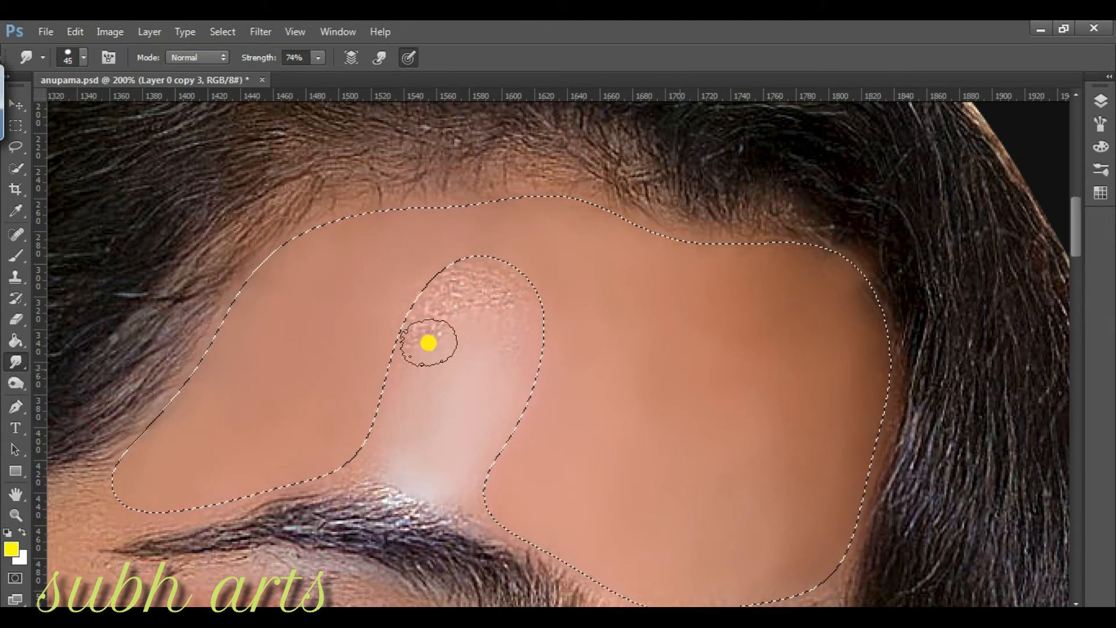
pyautogui.moveTo(507, 316)
pyautogui.mouseDown()
pyautogui.moveTo(511, 347)
pyautogui.moveTo(424, 364)
pyautogui.moveTo(428, 440)
pyautogui.moveTo(521, 279)
pyautogui.moveTo(414, 329)
pyautogui.moveTo(424, 307)
pyautogui.moveTo(456, 336)
pyautogui.moveTo(443, 293)
pyautogui.mouseUp()
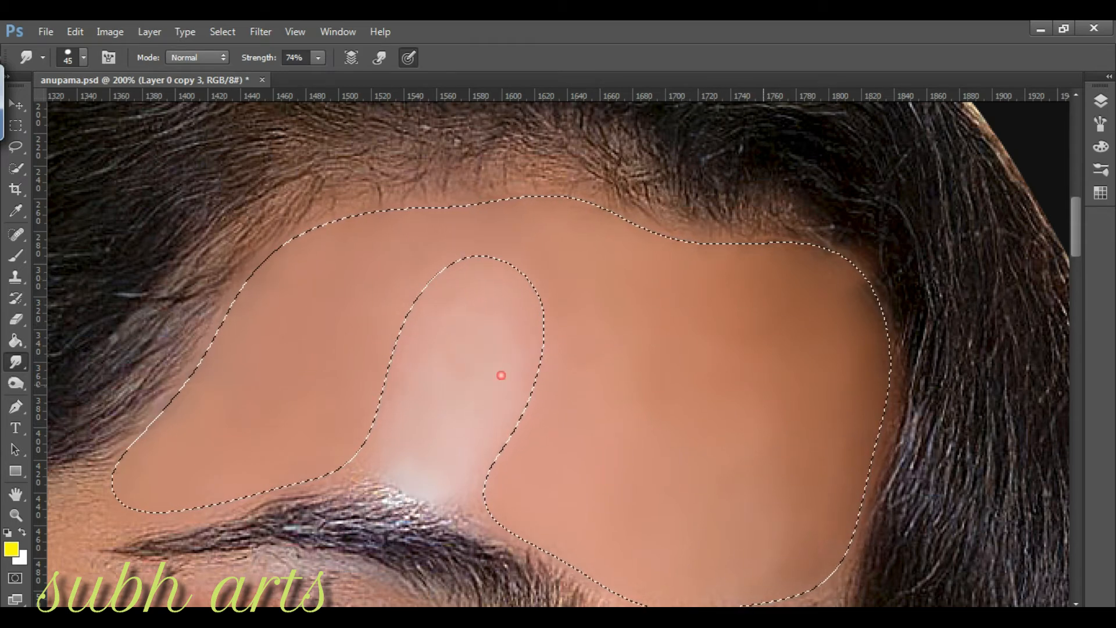
# Step: Deselect, switch to a round size 102 Smudge brush, and blend the forehead tones and former selection edges together
pyautogui.click(223, 31)
pyautogui.click(243, 65)
pyautogui.rightClick(411, 371)
pyautogui.click(462, 526)
pyautogui.click(546, 411)
pyautogui.click(1101, 124)
pyautogui.click(913, 359)
pyautogui.click(743, 396)
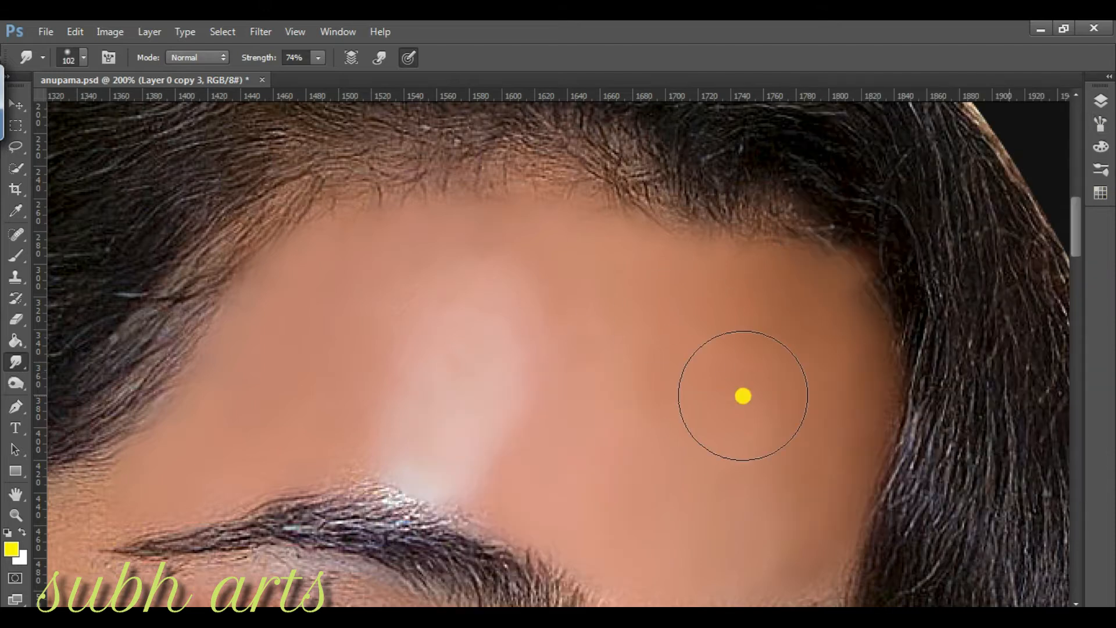
pyautogui.moveTo(828, 379); pyautogui.dragTo(855, 375)
pyautogui.moveTo(726, 452)
pyautogui.mouseDown()
pyautogui.moveTo(599, 332)
pyautogui.moveTo(564, 446)
pyautogui.moveTo(596, 339)
pyautogui.mouseUp()
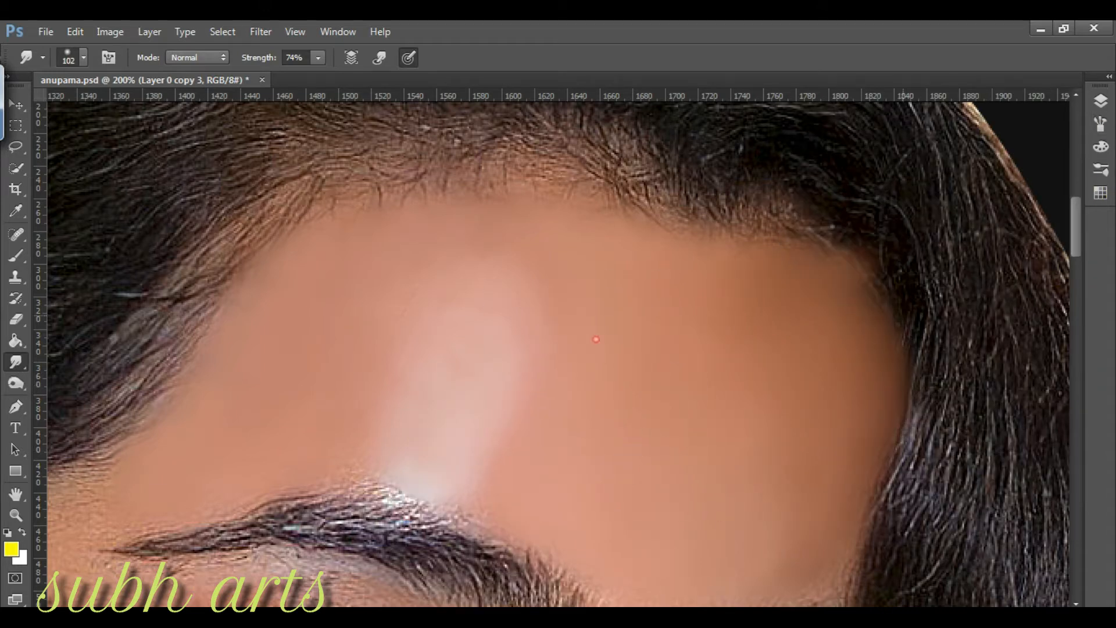
pyautogui.moveTo(268, 373)
pyautogui.mouseDown()
pyautogui.moveTo(453, 322)
pyautogui.moveTo(528, 344)
pyautogui.moveTo(364, 492)
pyautogui.mouseUp()
# Step: Check the forehead within the whole portrait and soften the edges of its highlight with the Smudge tool
pyautogui.scroll(-3, 348, 356)
pyautogui.press('z')
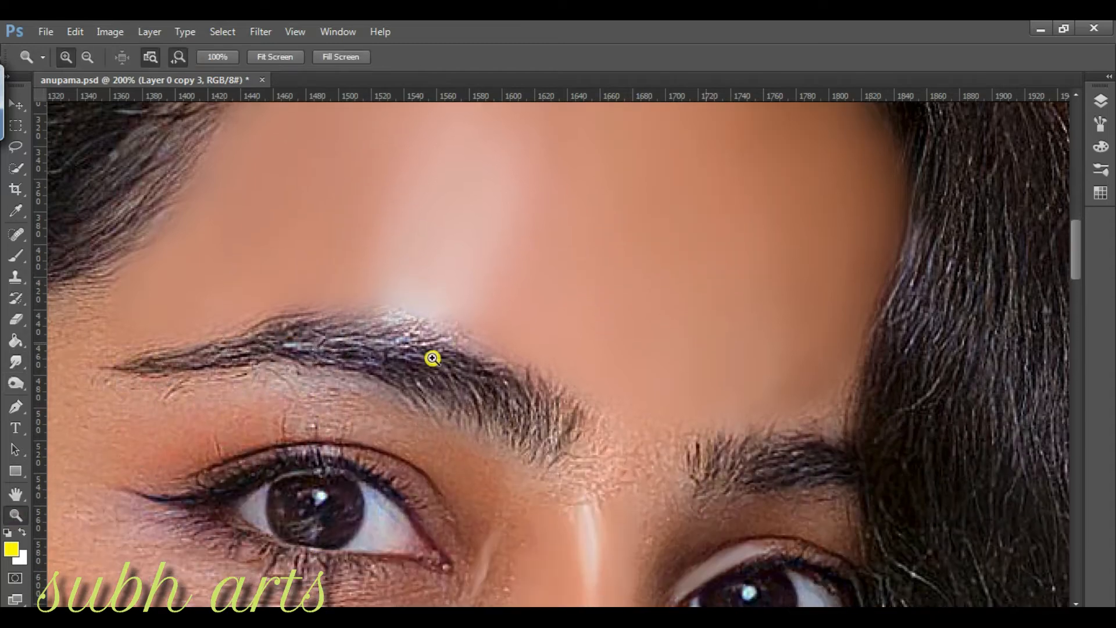
pyautogui.hotkey('ctrl', '0')
pyautogui.click(592, 282)
pyautogui.click(591, 289)
pyautogui.click(569, 279)
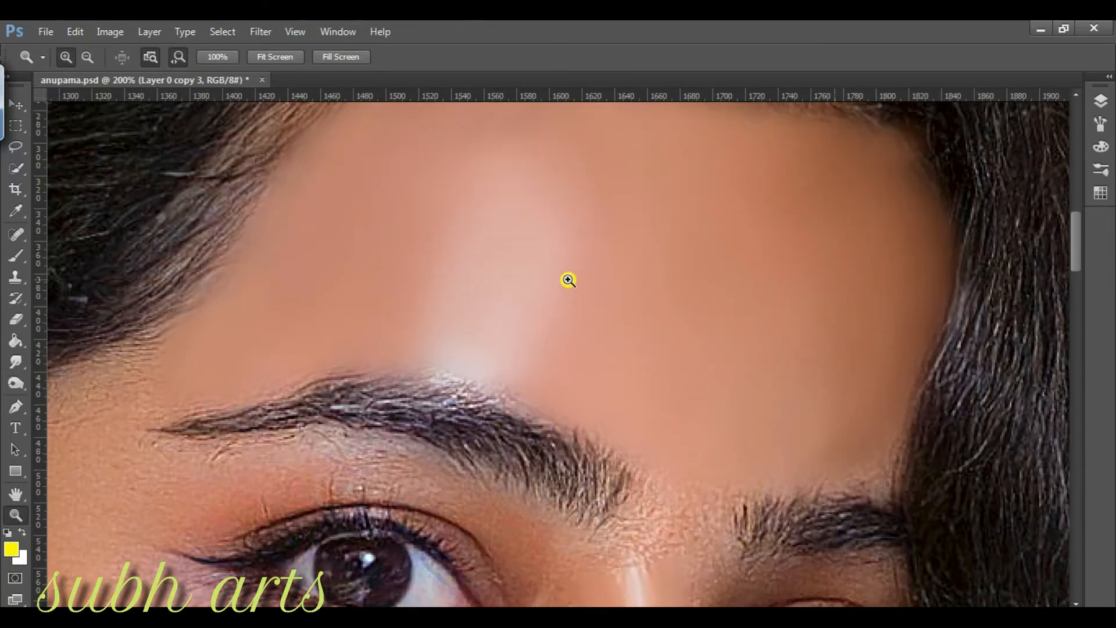
pyautogui.scroll(2, 562, 303)
pyautogui.keyDown('alt'); pyautogui.click(561, 304); pyautogui.keyUp('alt')
pyautogui.click(16, 361)
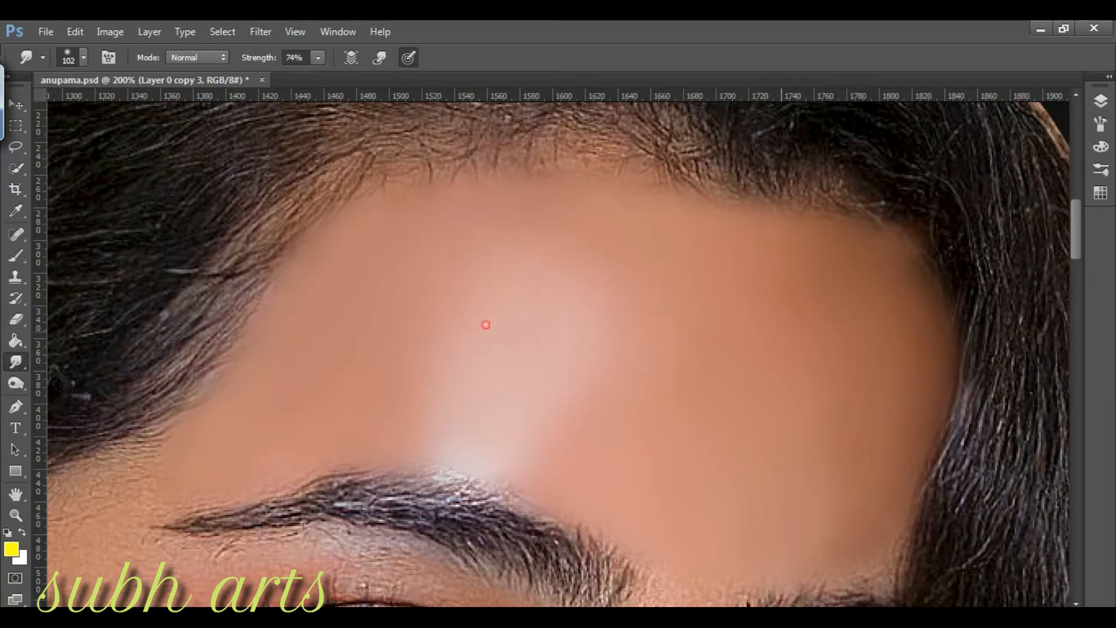
# Step: Examine the smoothed forehead and the rest of the face at different magnifications
pyautogui.click(16, 515)
pyautogui.rightClick(326, 392)
pyautogui.click(359, 401)
pyautogui.click(576, 293)
pyautogui.click(582, 349)
pyautogui.click(583, 365)
pyautogui.click(584, 365)
pyautogui.rightClick(585, 366)
pyautogui.click(628, 471)
# Step: Start a Pen path beside the nose bridge and trace it along the smile fold to the mouth corner
pyautogui.click(15, 407)
pyautogui.click(15, 516)
pyautogui.click(408, 371)
pyautogui.scroll(5, 756, 343)
pyautogui.press('p')
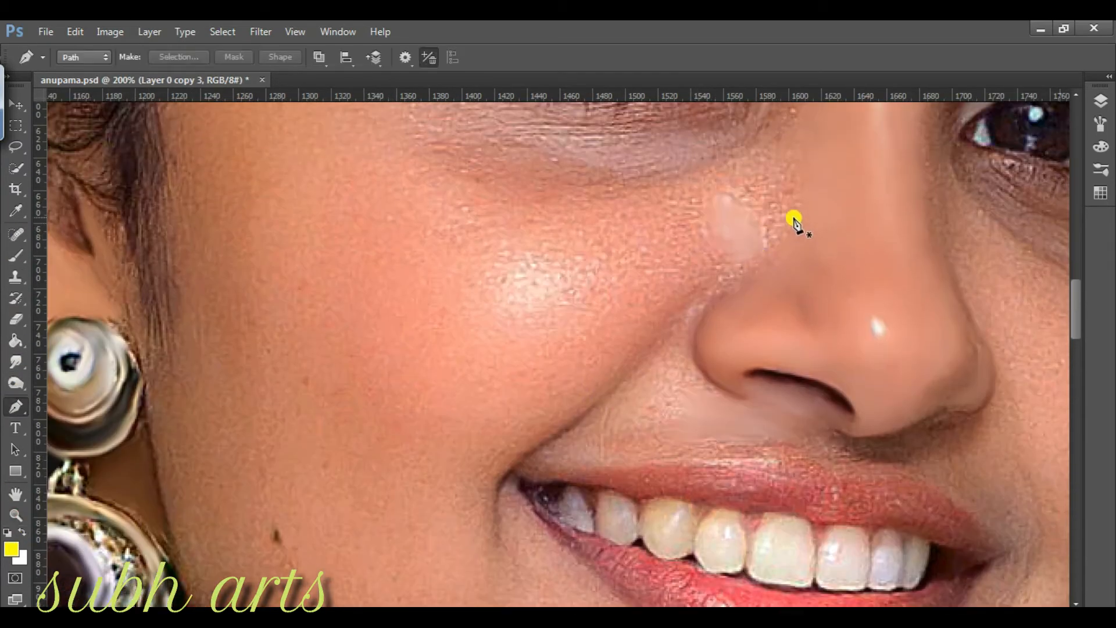
pyautogui.click(788, 184)
pyautogui.moveTo(768, 335); pyautogui.dragTo(725, 371)
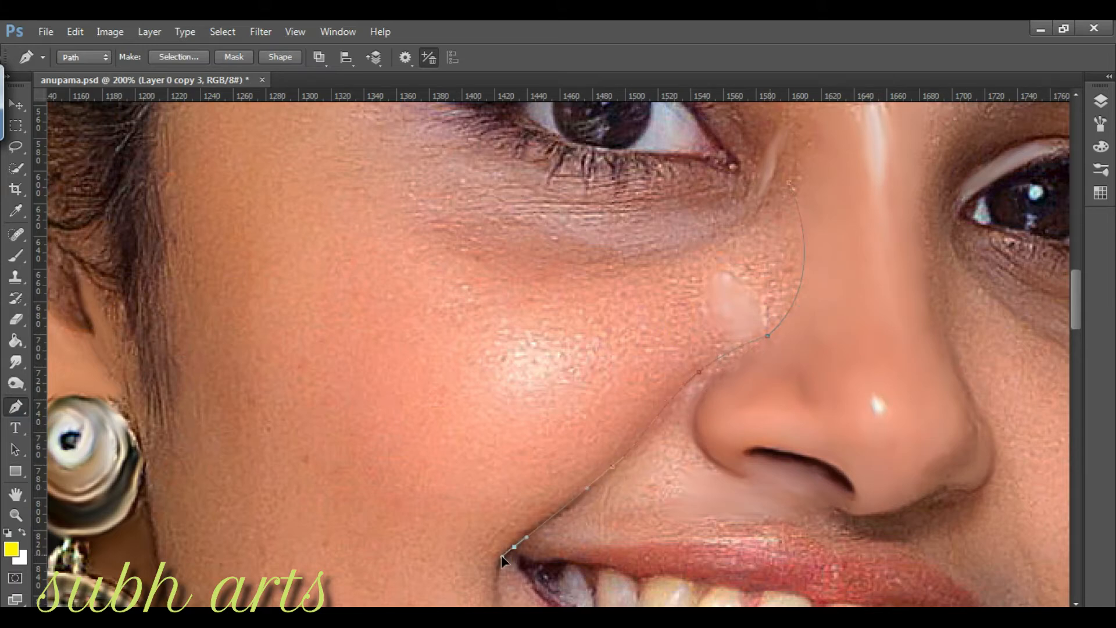
pyautogui.scroll(-4, 527, 520)
pyautogui.hotkey('ctrl', 'z')
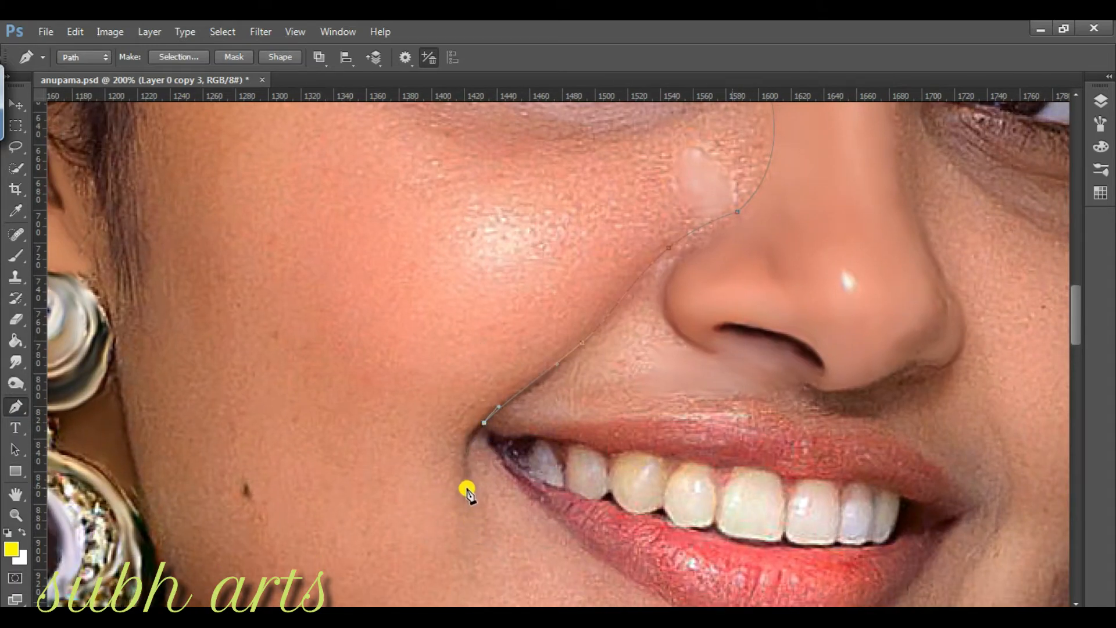
pyautogui.scroll(-3, 513, 493)
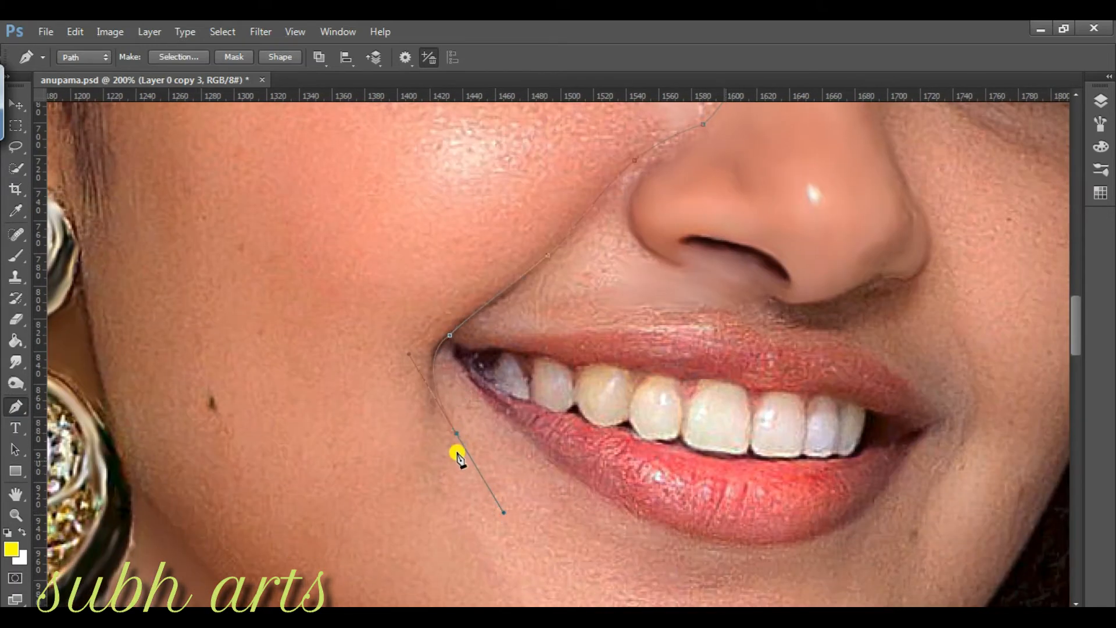
# Step: Continue the path around the mouth corner and down to the skin below the lower lip
pyautogui.hotkey('ctrl', 'z')
pyautogui.moveTo(541, 567); pyautogui.dragTo(552, 590)
pyautogui.keyDown('alt'); pyautogui.click(472, 476); pyautogui.keyUp('alt')
pyautogui.moveTo(540, 525); pyautogui.dragTo(567, 536)
pyautogui.click(577, 568)
pyautogui.click(531, 588)
pyautogui.moveTo(495, 590); pyautogui.dragTo(479, 587)
pyautogui.hotkey('ctrl', 'z')
pyautogui.hotkey('ctrl', 'z')
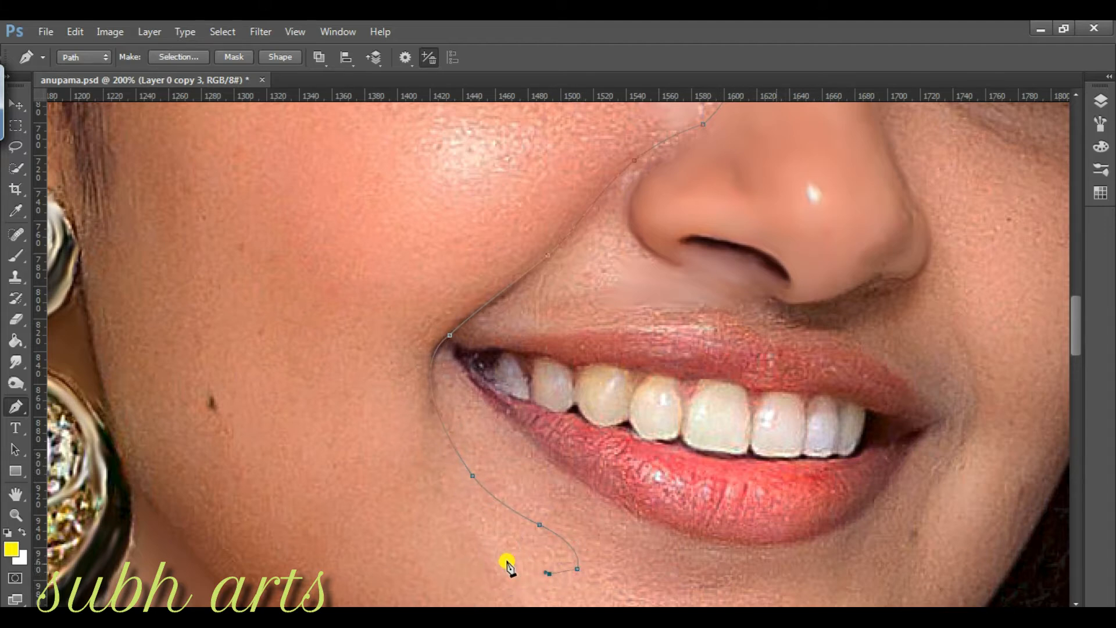
# Step: Close the path along the jaw, the outer cheek and beneath the eye, and turn it into a selection
pyautogui.moveTo(215, 554); pyautogui.dragTo(188, 524)
pyautogui.moveTo(107, 348); pyautogui.dragTo(110, 307)
pyautogui.moveTo(187, 279); pyautogui.dragTo(214, 390)
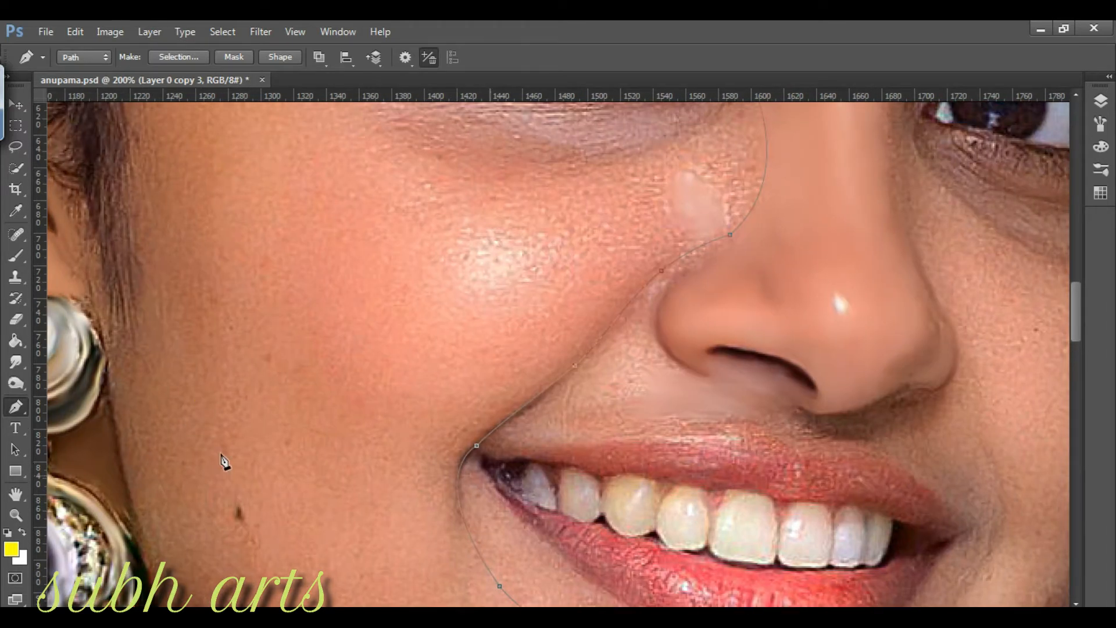
pyautogui.scroll(3, 221, 285)
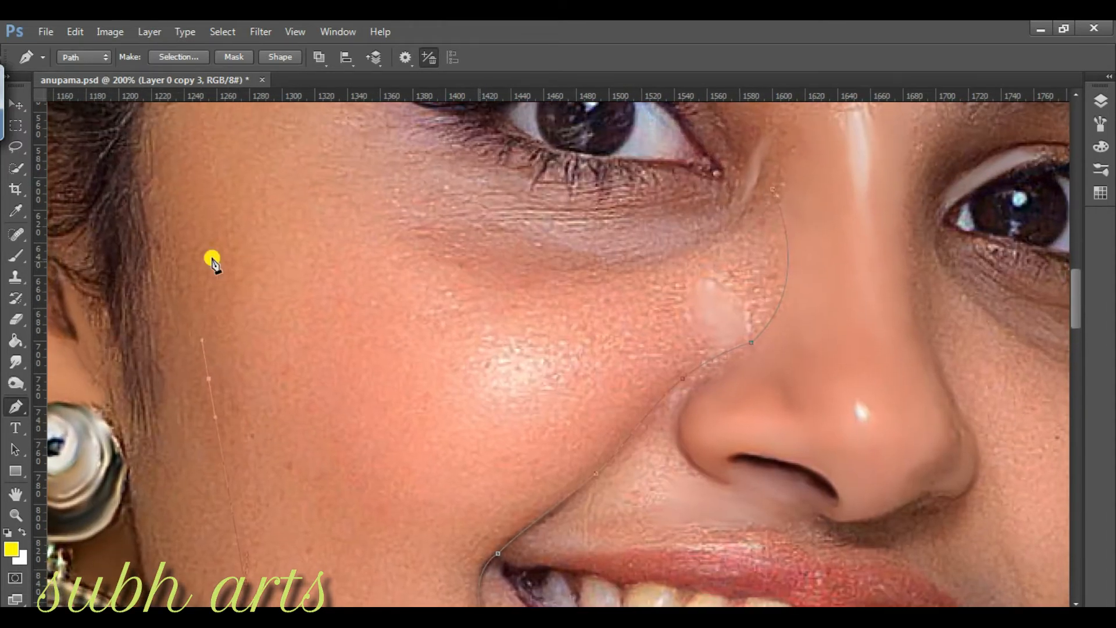
pyautogui.moveTo(323, 197); pyautogui.dragTo(340, 332)
pyautogui.keyDown('alt'); pyautogui.click(144, 256); pyautogui.keyUp('alt')
pyautogui.moveTo(379, 376); pyautogui.dragTo(431, 389)
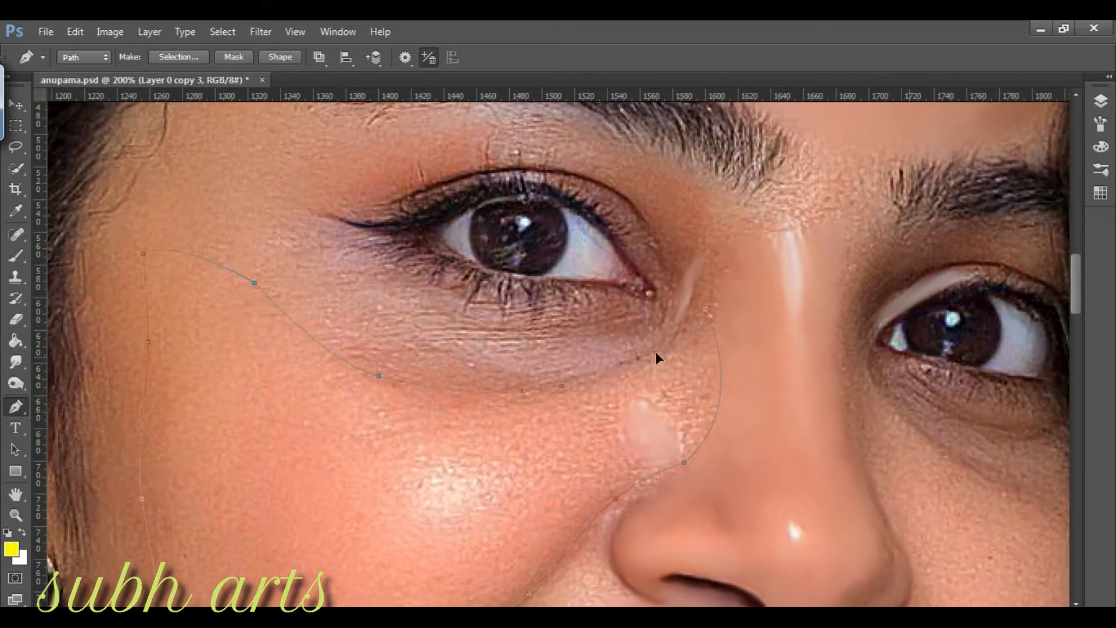
pyautogui.rightClick(605, 318)
pyautogui.click(512, 163)
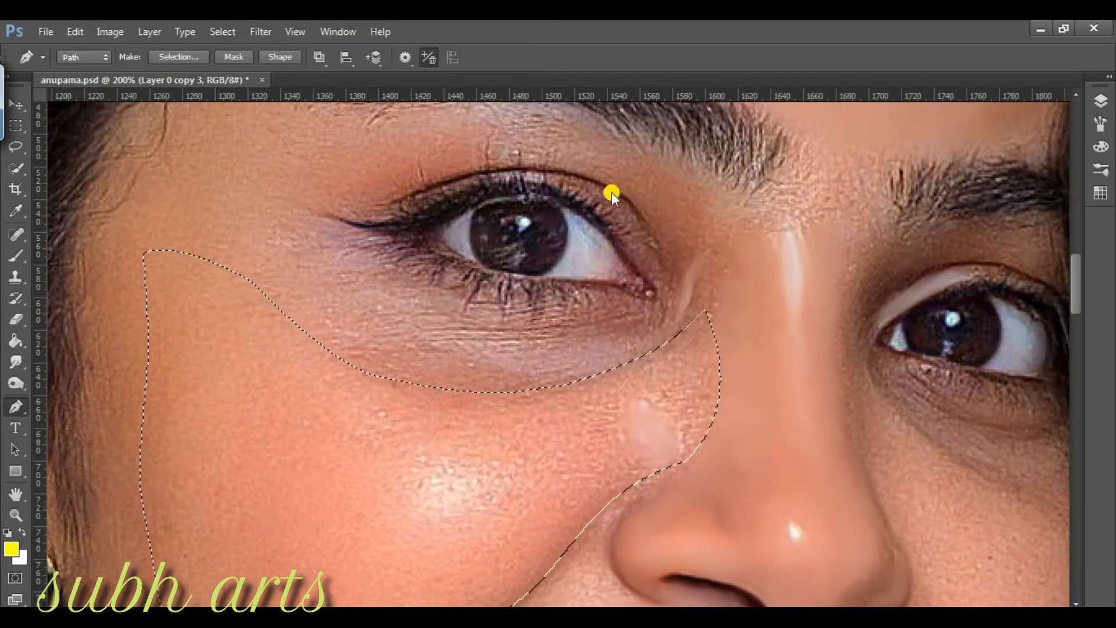
# Step: Smudge the outer cheek and the skin beside the nose smooth inside the selection, with a size 50 brush at 57% strength
pyautogui.press('r')
pyautogui.press('[')
pyautogui.press('[')
pyautogui.press('[')
pyautogui.press('[')
pyautogui.press('[')
pyautogui.moveTo(257, 421)
pyautogui.mouseDown()
pyautogui.moveTo(207, 442)
pyautogui.moveTo(181, 489)
pyautogui.moveTo(259, 463)
pyautogui.mouseUp()
pyautogui.moveTo(252, 59); pyautogui.dragTo(242, 61)
pyautogui.moveTo(215, 351)
pyautogui.mouseDown()
pyautogui.moveTo(264, 372)
pyautogui.moveTo(180, 356)
pyautogui.moveTo(169, 385)
pyautogui.moveTo(186, 291)
pyautogui.moveTo(236, 299)
pyautogui.moveTo(304, 380)
pyautogui.moveTo(264, 345)
pyautogui.moveTo(163, 341)
pyautogui.moveTo(291, 517)
pyautogui.mouseUp()
pyautogui.press('[')
pyautogui.moveTo(560, 442)
pyautogui.mouseDown()
pyautogui.moveTo(573, 459)
pyautogui.moveTo(668, 394)
pyautogui.moveTo(620, 451)
pyautogui.mouseUp()
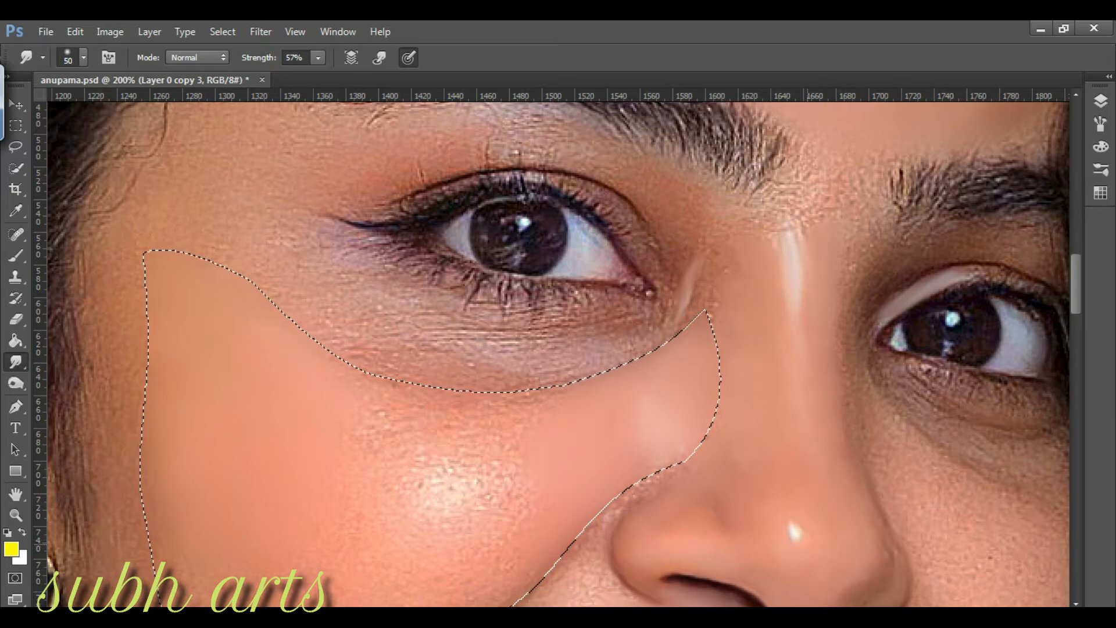
# Step: Smudge the middle of the cheek and its bright highlight smooth with a size 40 brush
pyautogui.moveTo(780, 391); pyautogui.dragTo(818, 252)
pyautogui.moveTo(580, 403)
pyautogui.mouseDown()
pyautogui.moveTo(422, 594)
pyautogui.moveTo(204, 399)
pyautogui.moveTo(236, 531)
pyautogui.moveTo(363, 548)
pyautogui.moveTo(361, 459)
pyautogui.moveTo(291, 424)
pyautogui.moveTo(372, 389)
pyautogui.mouseUp()
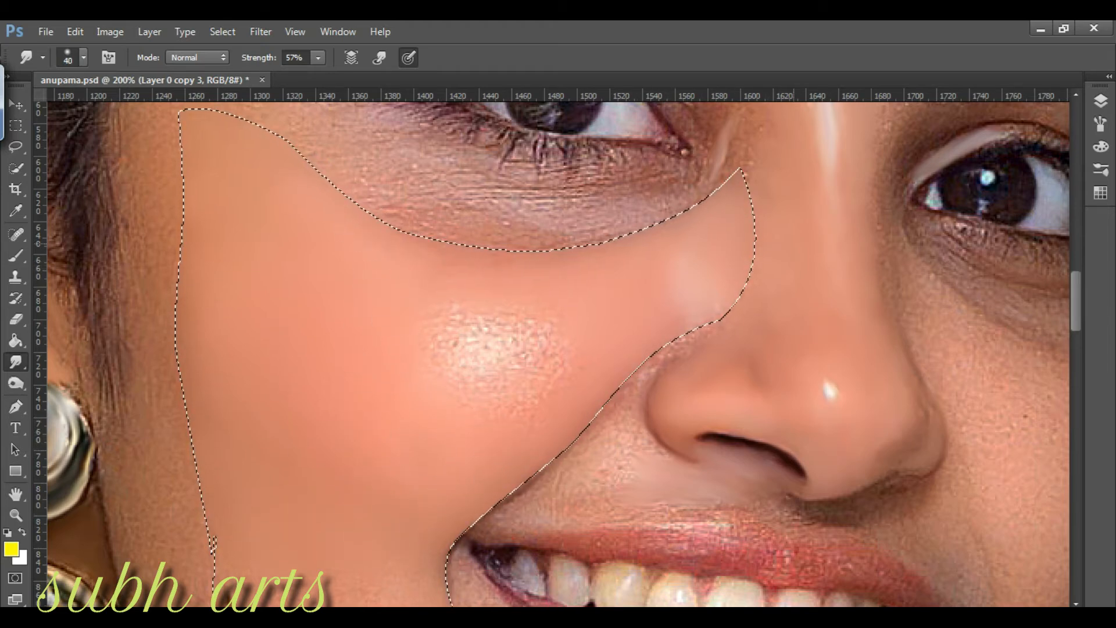
pyautogui.moveTo(546, 397)
pyautogui.mouseDown()
pyautogui.moveTo(543, 364)
pyautogui.moveTo(491, 324)
pyautogui.moveTo(434, 363)
pyautogui.mouseUp()
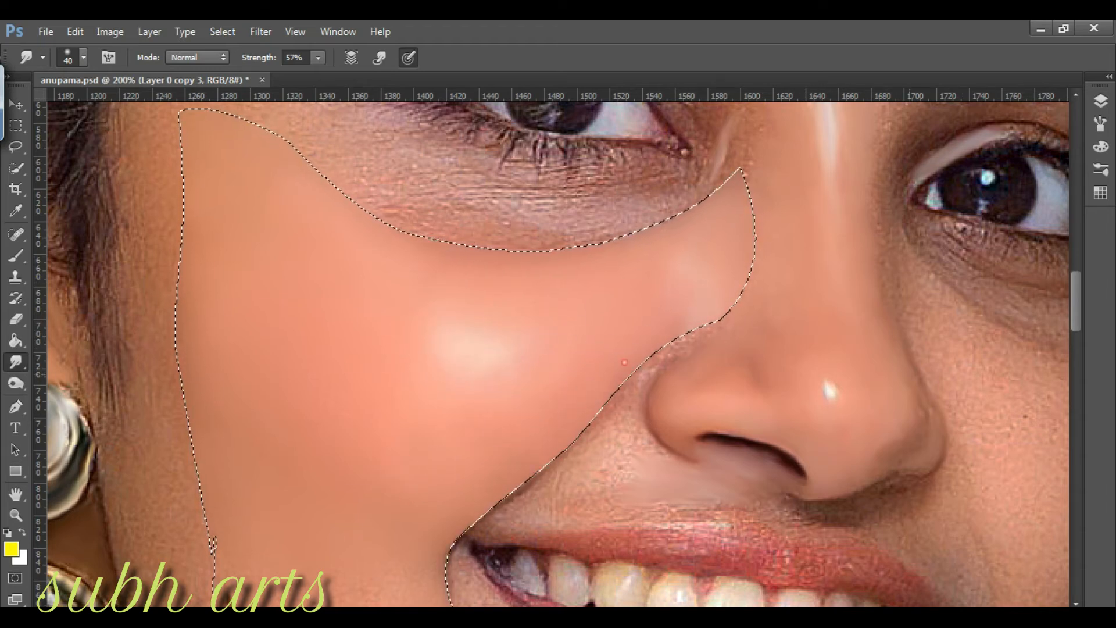
# Step: Smooth the lower cheek down to the jaw inside the selection with a size 70 Smudge brush
pyautogui.moveTo(1069, 313); pyautogui.dragTo(1069, 356)
pyautogui.click(391, 237)
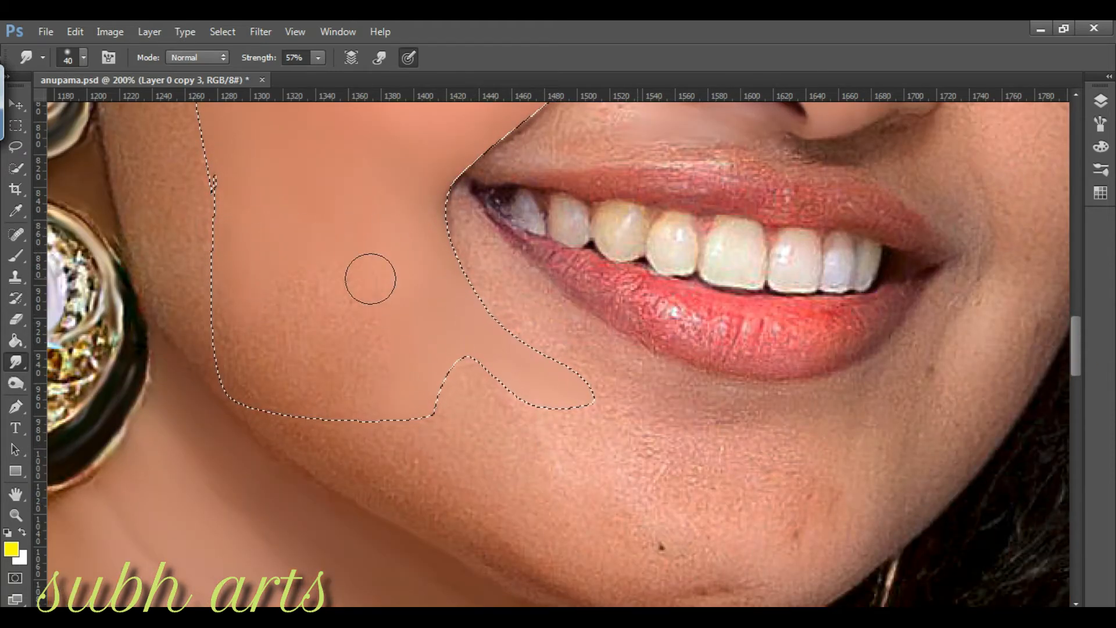
pyautogui.press(']')
pyautogui.press(']')
pyautogui.press(']')
pyautogui.moveTo(332, 367)
pyautogui.mouseDown()
pyautogui.moveTo(242, 337)
pyautogui.moveTo(423, 391)
pyautogui.moveTo(386, 302)
pyautogui.moveTo(360, 361)
pyautogui.mouseUp()
# Step: Smudge the skin between the smile fold, the nostril and the upper lip smooth, using brush sizes 10 and 20
pyautogui.scroll(6, 372, 349)
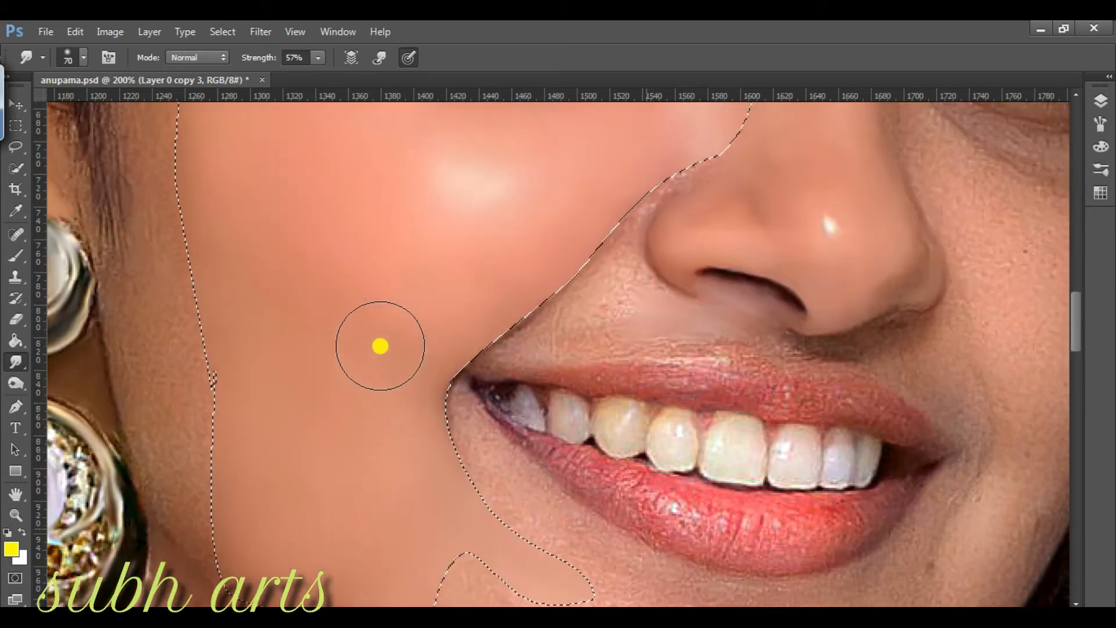
pyautogui.moveTo(592, 320); pyautogui.dragTo(534, 263)
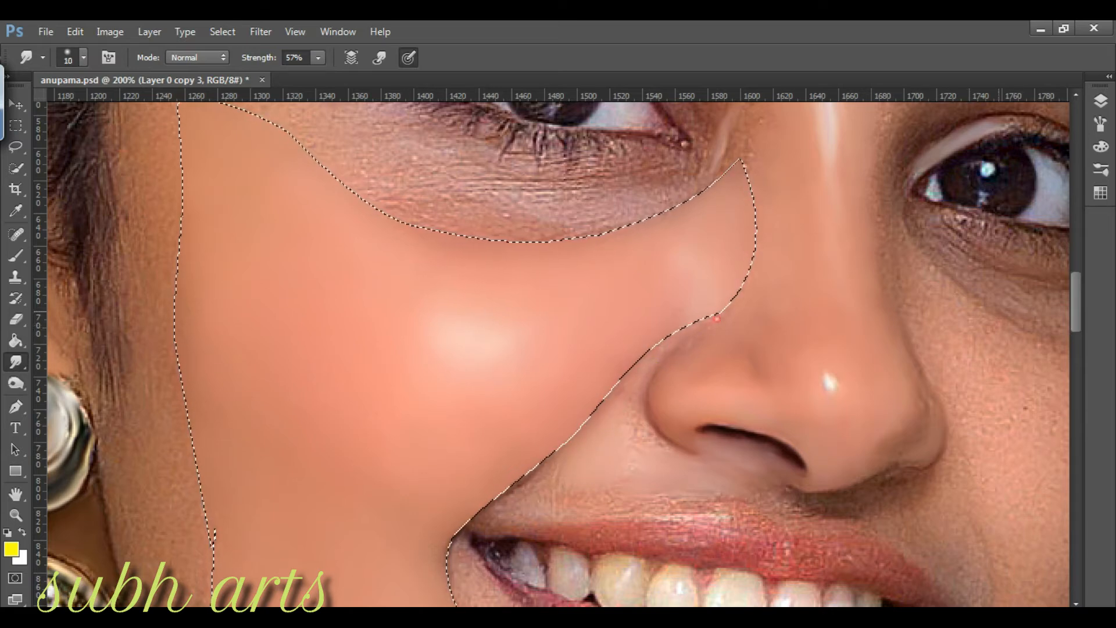
pyautogui.press('[')
pyautogui.click(688, 345)
pyautogui.press(']')
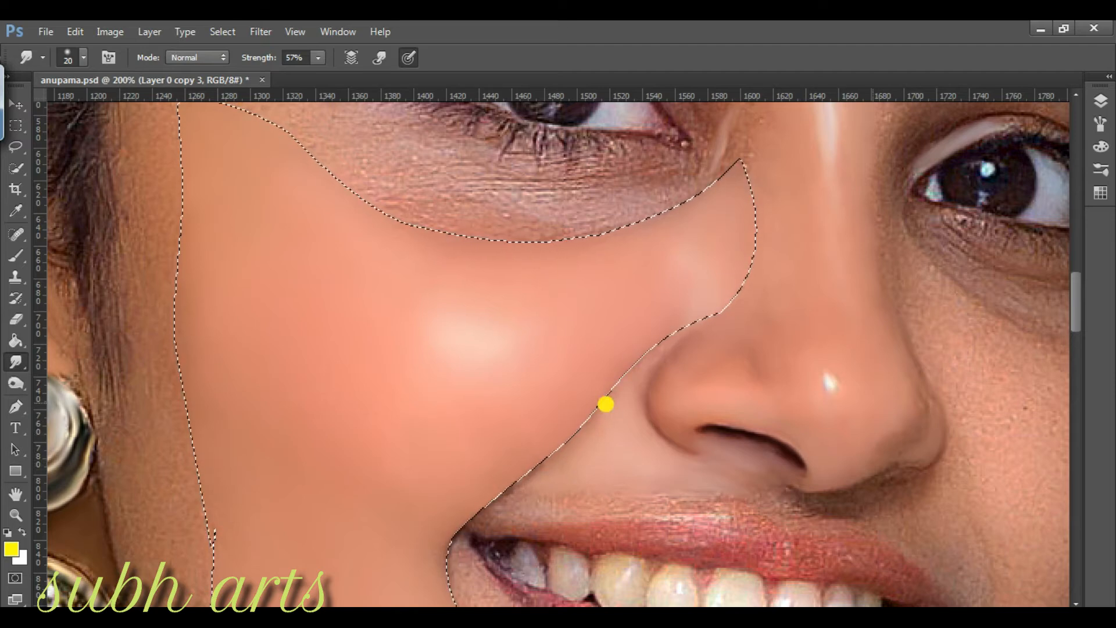
# Step: Smooth the skin below the mouth corner and under the lower lip, enlarging the Smudge brush from 20 to 35
pyautogui.scroll(-3, 667, 381)
pyautogui.scroll(-2, 667, 382)
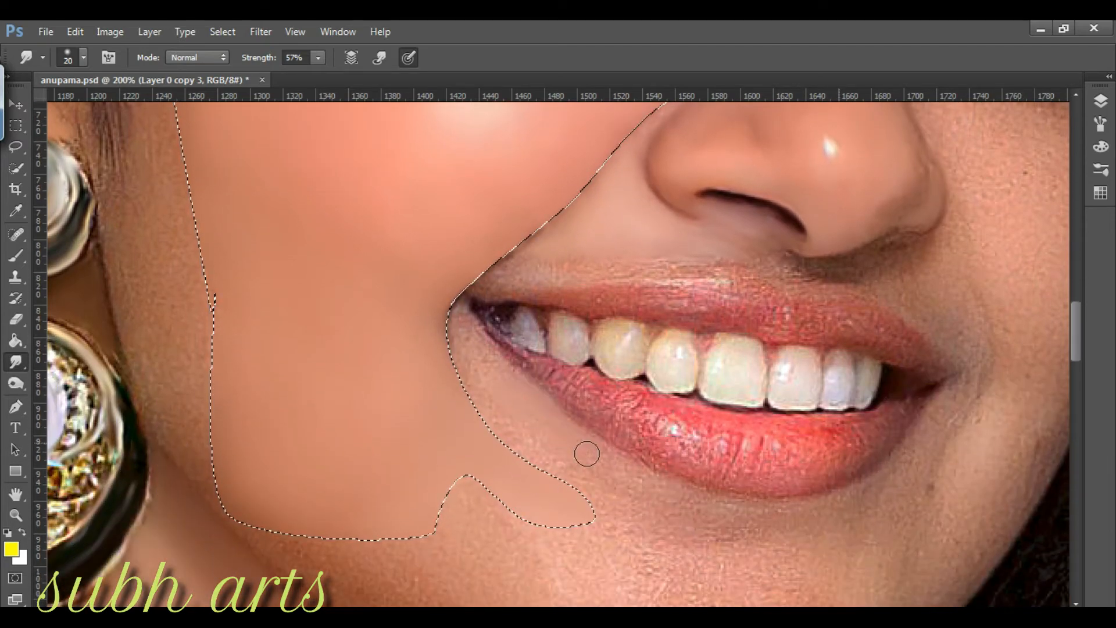
pyautogui.moveTo(573, 451)
pyautogui.mouseDown()
pyautogui.moveTo(450, 313)
pyautogui.moveTo(473, 358)
pyautogui.moveTo(464, 386)
pyautogui.moveTo(545, 468)
pyautogui.moveTo(495, 430)
pyautogui.moveTo(509, 424)
pyautogui.moveTo(618, 476)
pyautogui.mouseUp()
pyautogui.press(']')
pyautogui.press(']')
pyautogui.press(']')
pyautogui.moveTo(653, 524)
pyautogui.mouseDown()
pyautogui.moveTo(614, 492)
pyautogui.moveTo(704, 526)
pyautogui.mouseUp()
pyautogui.scroll(10, 243, 329)
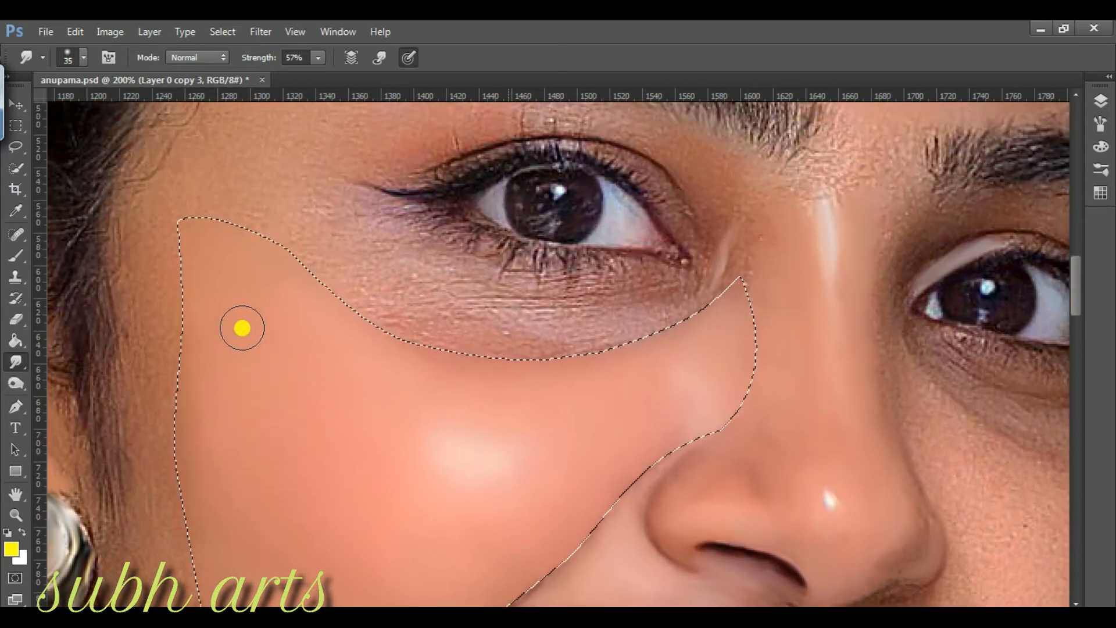
# Step: Smudge the temple and the skin between the eyebrow and the upper eyelid smooth, reducing the brush to size 25
pyautogui.press(']')
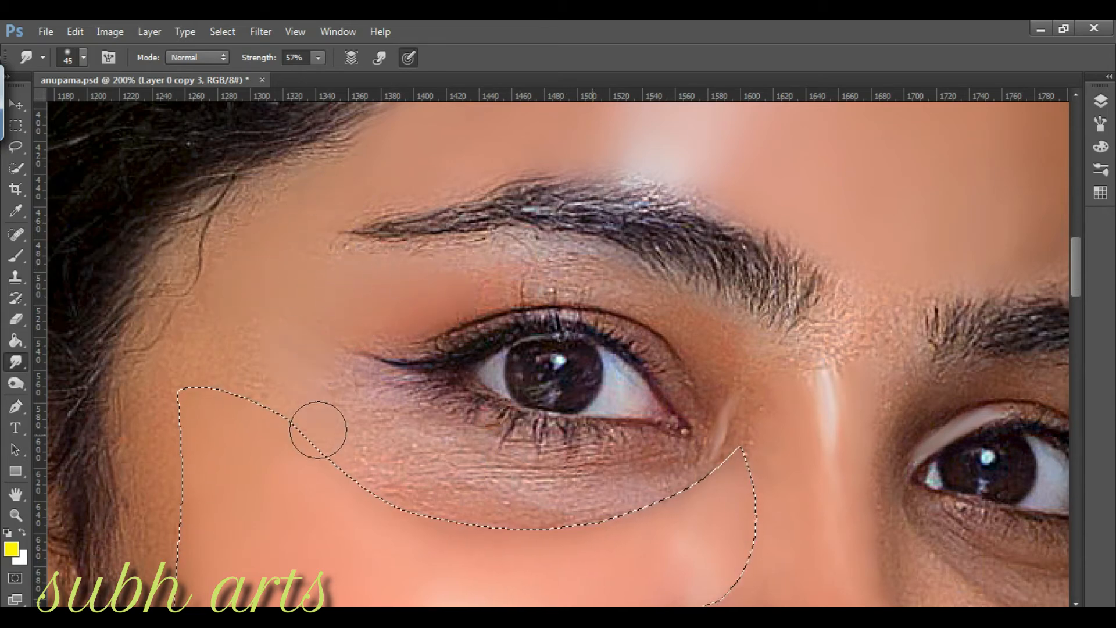
pyautogui.press('[')
pyautogui.press('[')
pyautogui.press('[')
pyautogui.press(']')
pyautogui.press(']')
pyautogui.moveTo(235, 368)
pyautogui.mouseDown()
pyautogui.moveTo(324, 381)
pyautogui.moveTo(349, 398)
pyautogui.mouseUp()
pyautogui.moveTo(316, 261); pyautogui.dragTo(600, 284)
pyautogui.press('[')
pyautogui.press('[')
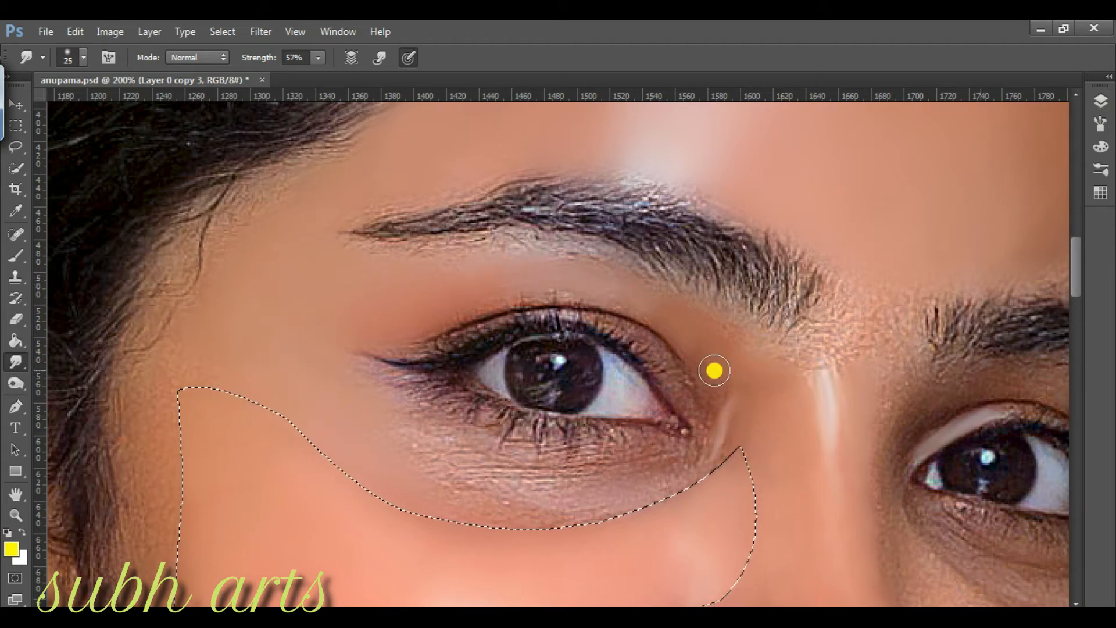
# Step: Smudge the skin between the eyebrows and over the top of the nose bridge smooth with a larger brush
pyautogui.press(']')
pyautogui.scroll(1, 318, 398)
pyautogui.press(']')
pyautogui.press(']')
pyautogui.press(']')
pyautogui.moveTo(860, 339)
pyautogui.mouseDown()
pyautogui.moveTo(866, 394)
pyautogui.moveTo(849, 498)
pyautogui.mouseUp()
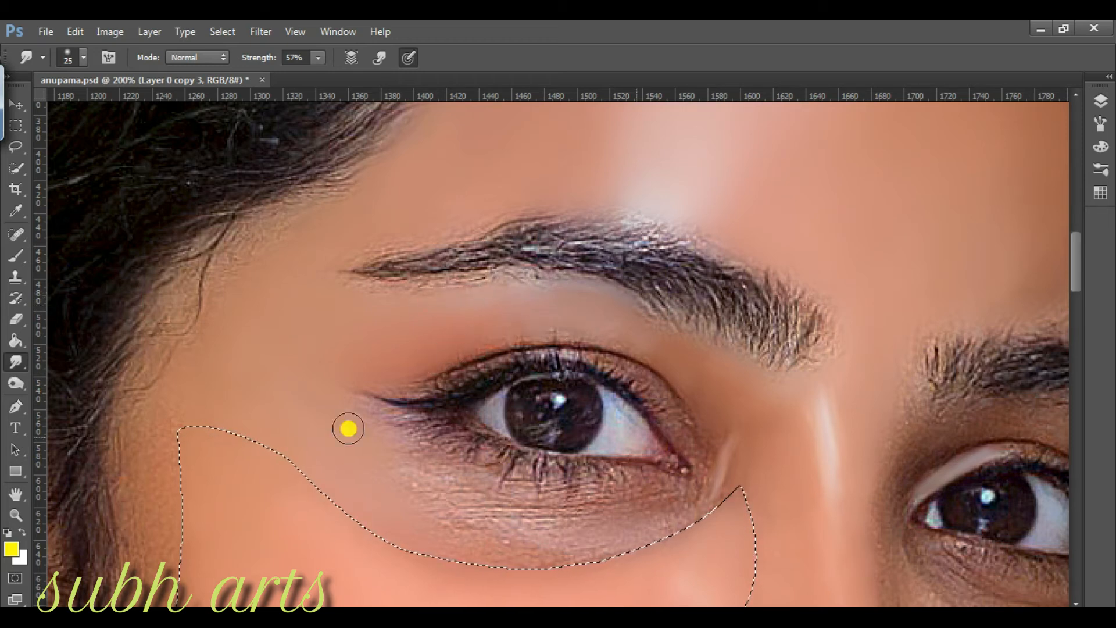
# Step: Adjust the Smudge brush and blend the lower lashes and under-eye skin smooth, finishing at size 20
pyautogui.click(1101, 125)
pyautogui.click(909, 361)
pyautogui.click(1101, 124)
pyautogui.moveTo(627, 540)
pyautogui.mouseDown()
pyautogui.moveTo(591, 460)
pyautogui.moveTo(536, 544)
pyautogui.moveTo(499, 462)
pyautogui.moveTo(592, 489)
pyautogui.moveTo(611, 509)
pyautogui.mouseUp()
pyautogui.press('[')
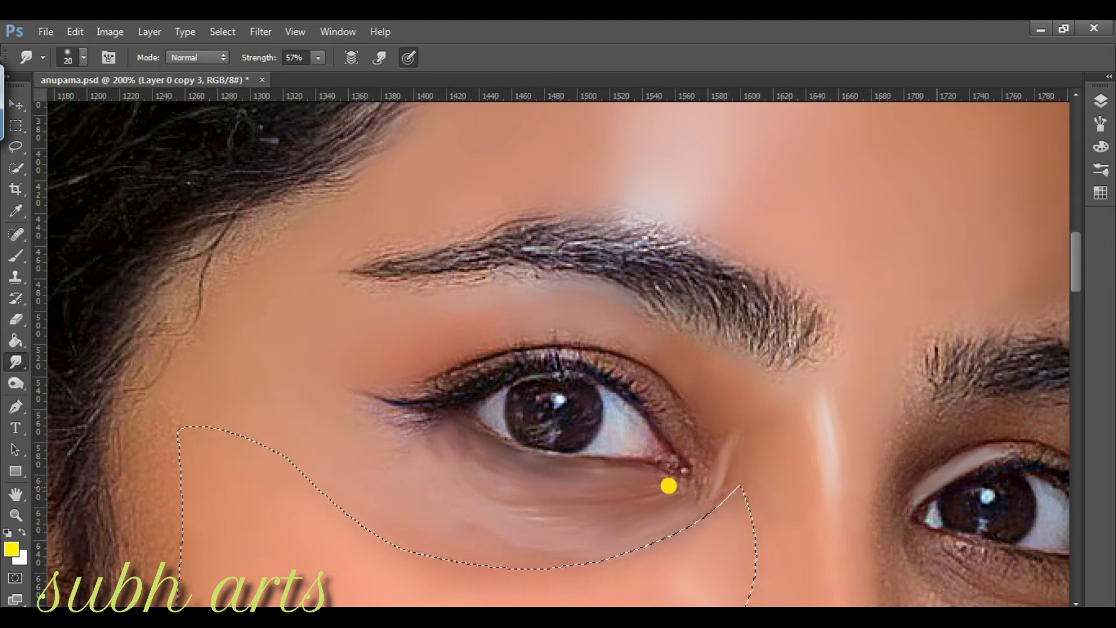
# Step: Smudge the upper lashes, eyeliner wing and eyelid crease into smooth painted lines at 300% magnification
pyautogui.moveTo(585, 356)
pyautogui.mouseDown()
pyautogui.moveTo(507, 362)
pyautogui.moveTo(534, 349)
pyautogui.moveTo(438, 386)
pyautogui.mouseUp()
pyautogui.click(21, 517)
pyautogui.click(505, 337)
pyautogui.click(14, 360)
pyautogui.moveTo(597, 332)
pyautogui.mouseDown()
pyautogui.moveTo(444, 364)
pyautogui.moveTo(386, 395)
pyautogui.mouseUp()
pyautogui.moveTo(394, 469); pyautogui.dragTo(375, 471)
pyautogui.moveTo(605, 385)
pyautogui.mouseDown()
pyautogui.moveTo(487, 371)
pyautogui.moveTo(334, 393)
pyautogui.mouseUp()
# Step: Smudge the white of the eye and its inner corner smooth with a size 9 brush
pyautogui.press(']')
pyautogui.press(']')
pyautogui.press(']')
pyautogui.press('[')
pyautogui.press('[')
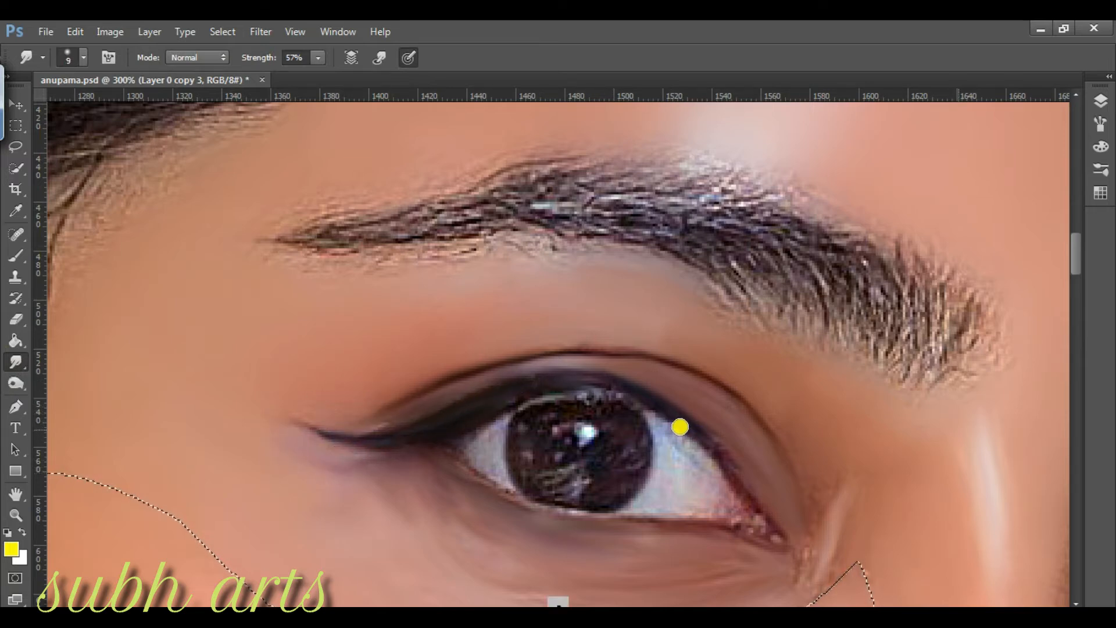
pyautogui.press('[')
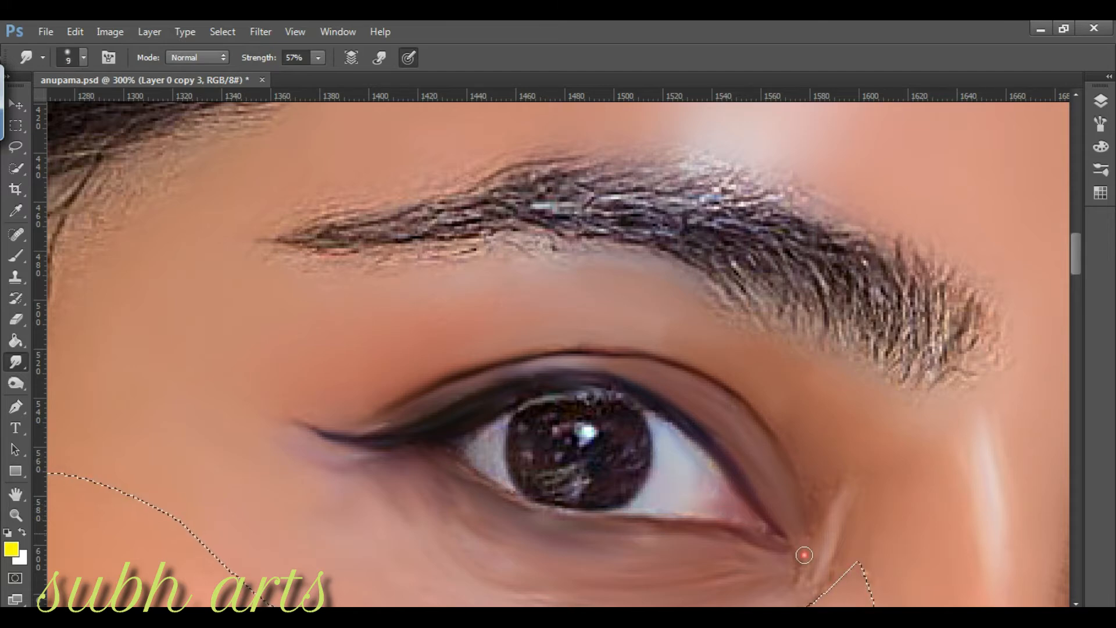
# Step: Smooth the iris and pupil with a size 10 Smudge brush and refine the eye's upper edge at size 7
pyautogui.press(']')
pyautogui.press(']')
pyautogui.moveTo(618, 451)
pyautogui.mouseDown()
pyautogui.moveTo(539, 454)
pyautogui.moveTo(570, 472)
pyautogui.moveTo(540, 482)
pyautogui.moveTo(575, 496)
pyautogui.moveTo(593, 440)
pyautogui.moveTo(545, 421)
pyautogui.moveTo(567, 459)
pyautogui.mouseUp()
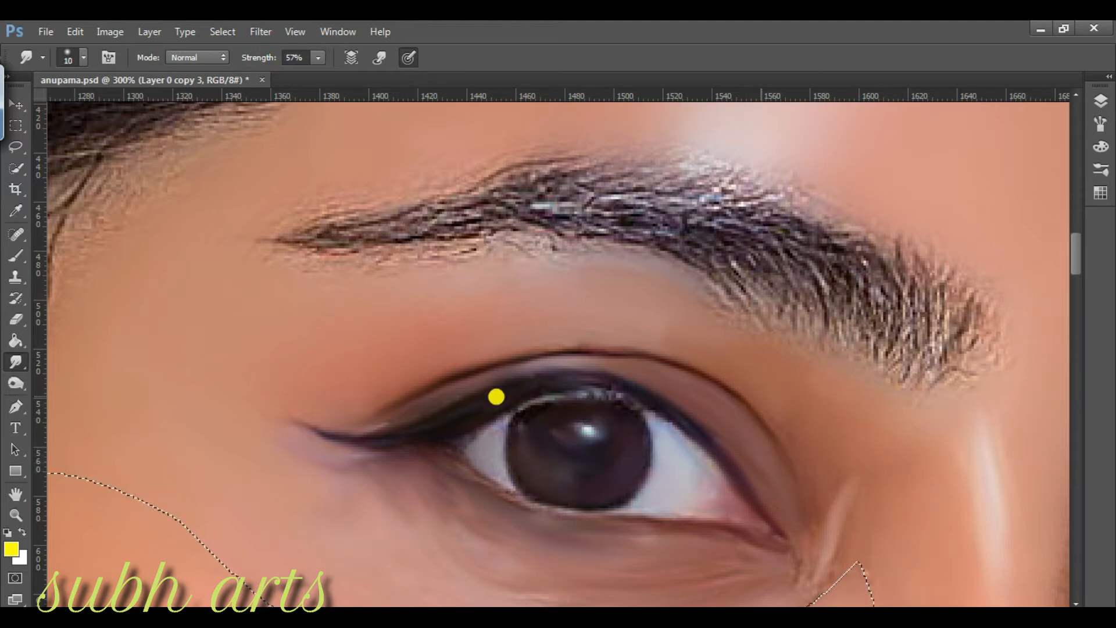
pyautogui.moveTo(528, 421); pyautogui.dragTo(616, 394)
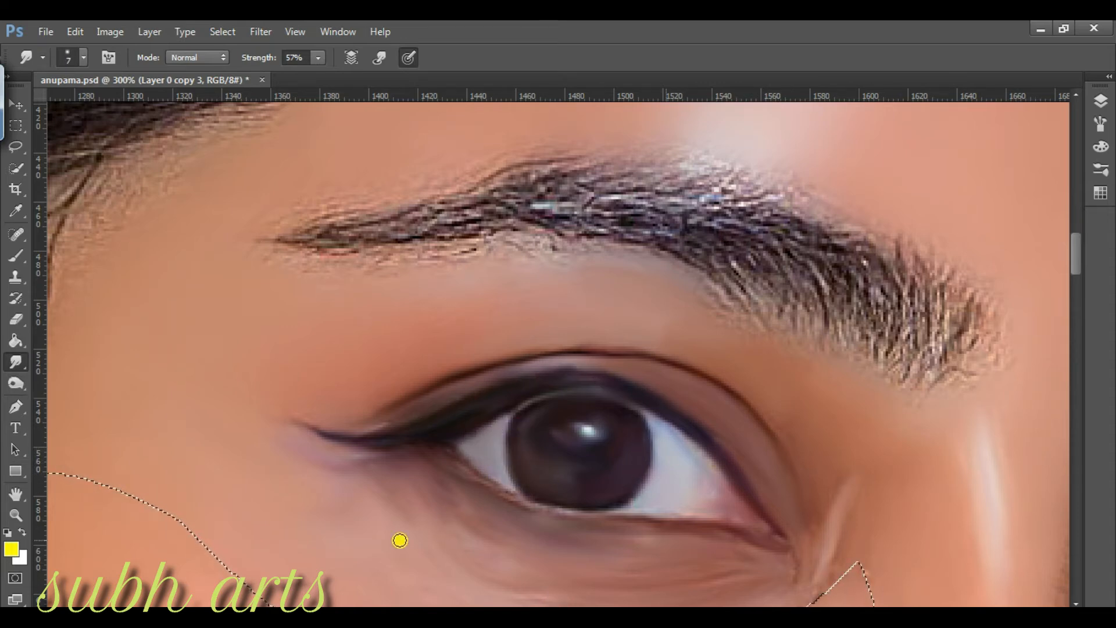
# Step: Deselect the cheek area and check the painted eye within the whole portrait
pyautogui.click(209, 33)
pyautogui.click(274, 64)
pyautogui.press('z')
pyautogui.rightClick(476, 362)
pyautogui.click(512, 378)
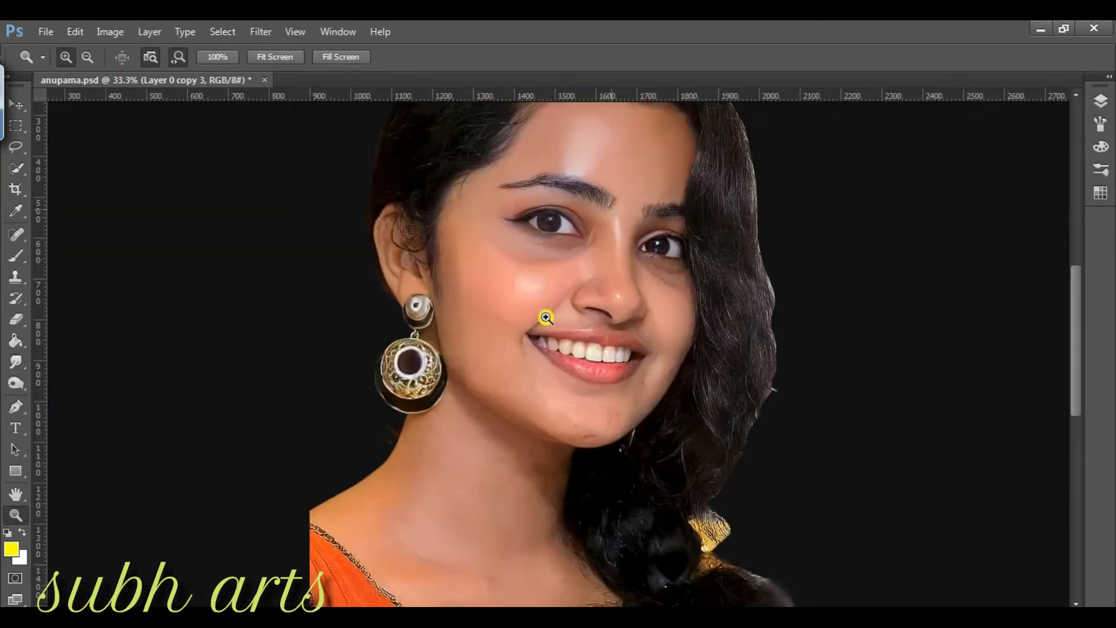
# Step: Blend the outer cheek and former selection edge toward the hairline with the Smudge tool, reducing the brush from 71 to 45
pyautogui.click(556, 315)
pyautogui.click(359, 279)
pyautogui.scroll(-3, 358, 279)
pyautogui.click(16, 362)
pyautogui.click(1101, 101)
pyautogui.click(1101, 124)
pyautogui.click(1101, 124)
pyautogui.rightClick(425, 248)
pyautogui.click(539, 292)
pyautogui.click(272, 385)
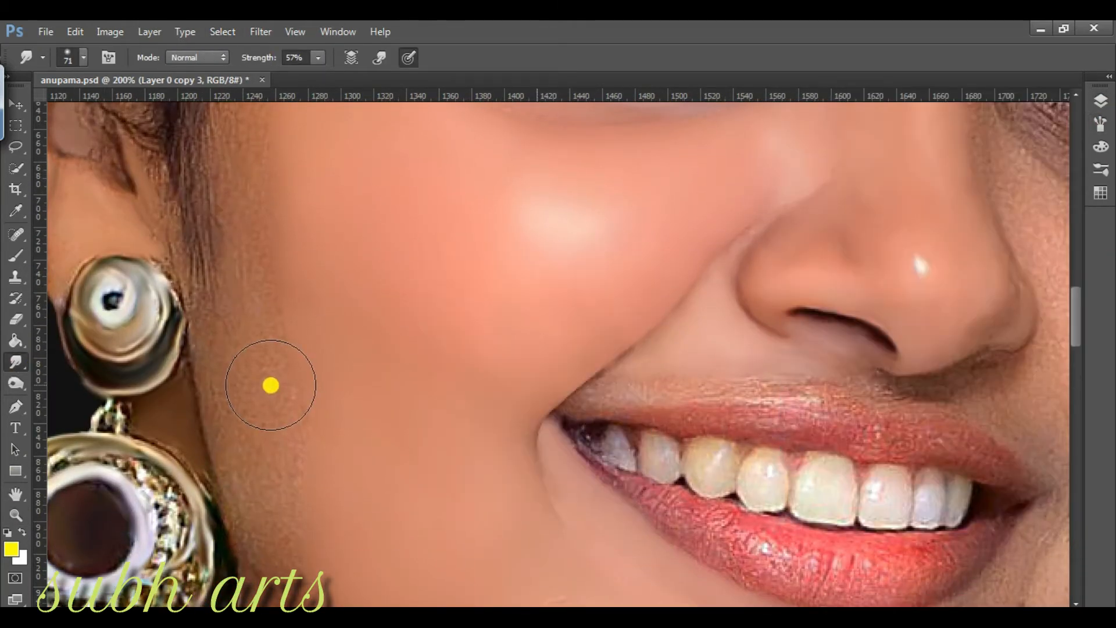
pyautogui.press('[')
pyautogui.moveTo(269, 429)
pyautogui.mouseDown()
pyautogui.moveTo(264, 393)
pyautogui.moveTo(250, 410)
pyautogui.moveTo(256, 485)
pyautogui.mouseUp()
pyautogui.scroll(3, 236, 294)
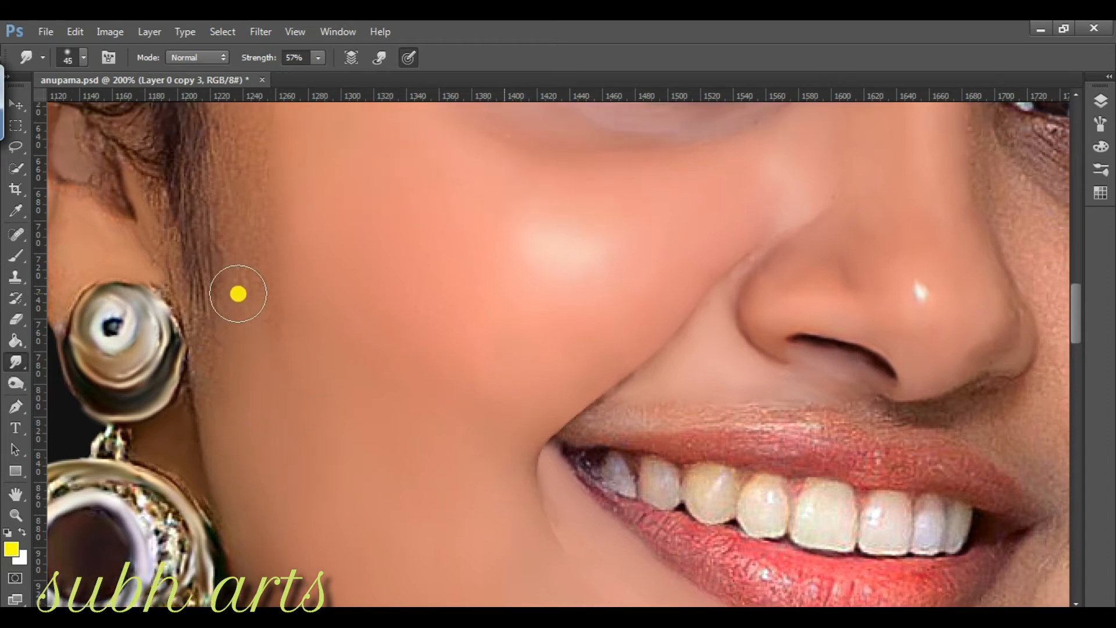
pyautogui.scroll(6, 249, 331)
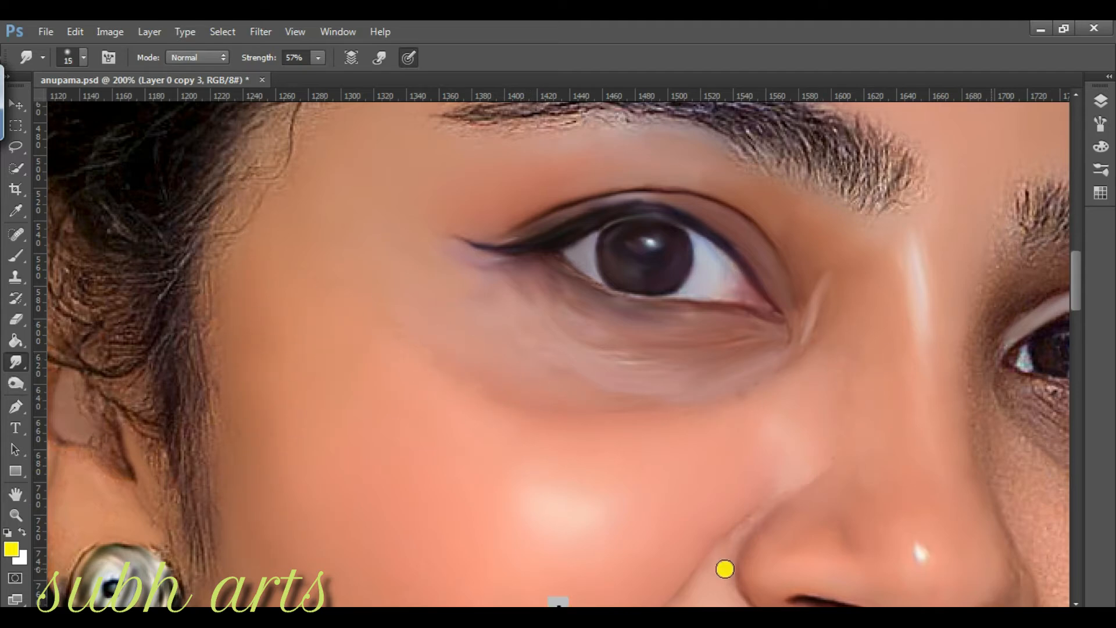
# Step: Reselect the cheek area, smudge the skin along the smile fold with a size 20 brush, and deselect
pyautogui.scroll(-8, 725, 381)
pyautogui.click(232, 33)
pyautogui.click(282, 82)
pyautogui.click(19, 516)
pyautogui.click(755, 441)
pyautogui.click(12, 258)
pyautogui.press('r')
pyautogui.moveTo(553, 399)
pyautogui.mouseDown()
pyautogui.moveTo(640, 319)
pyautogui.moveTo(582, 380)
pyautogui.mouseUp()
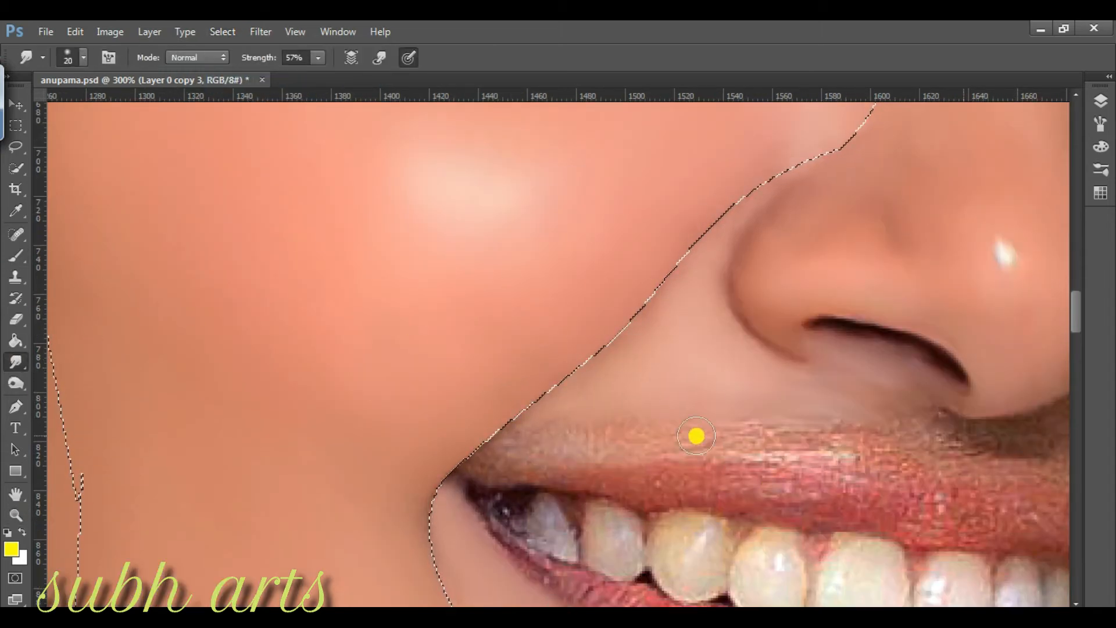
pyautogui.press('[')
pyautogui.click(222, 31)
pyautogui.click(265, 70)
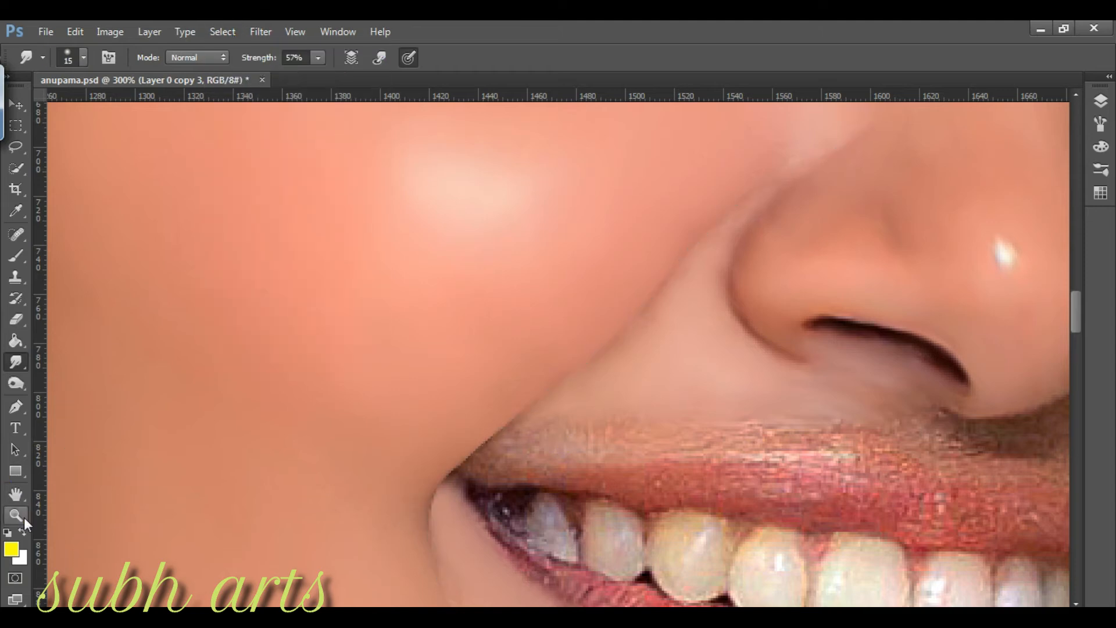
# Step: Refine the smile fold between the cheek and nose with a small Smudge brush
pyautogui.press('z')
pyautogui.rightClick(399, 369)
pyautogui.click(468, 382)
pyautogui.click(626, 384)
pyautogui.click(539, 354)
pyautogui.click(539, 355)
pyautogui.click(540, 354)
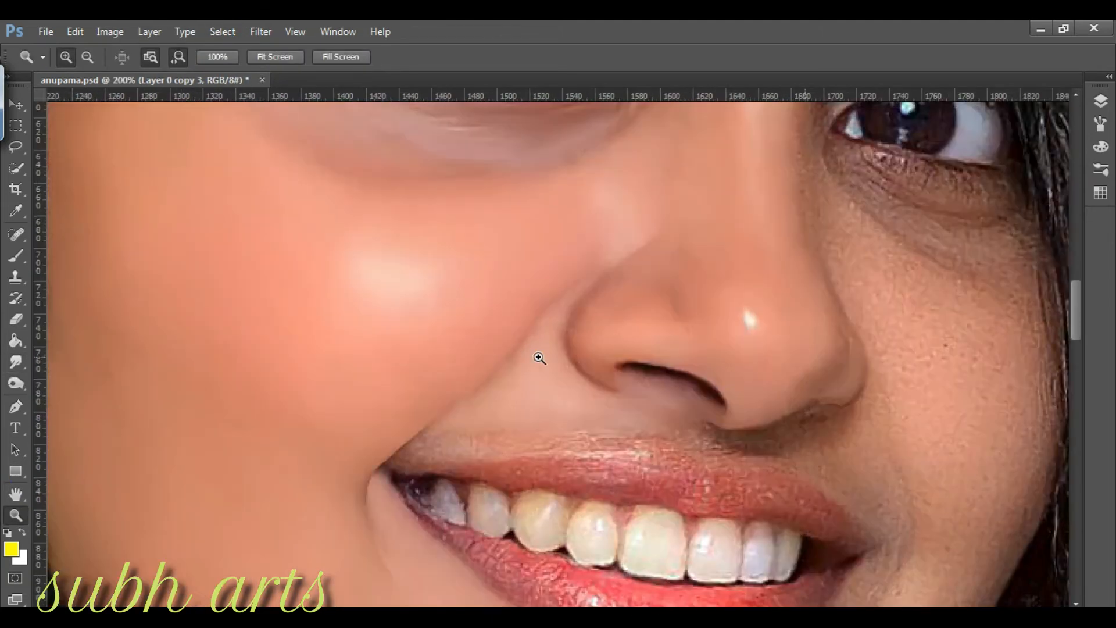
pyautogui.click(15, 362)
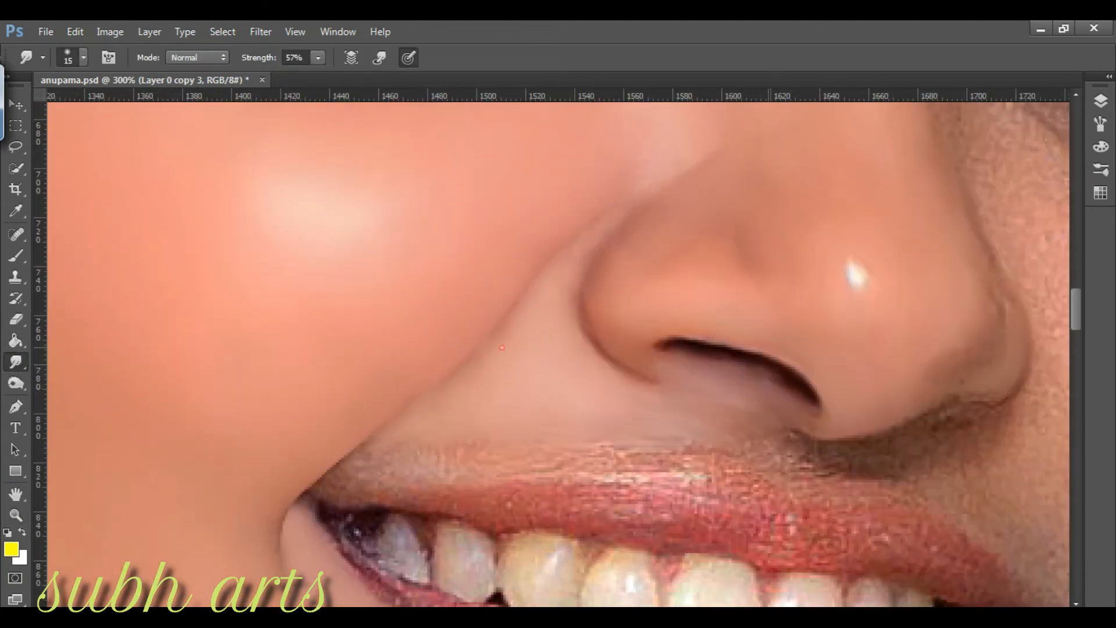
pyautogui.press('[')
pyautogui.scroll(-3, 358, 405)
# Step: View the portrait as a whole and compare it with Layer 0 copy 3 shown and hidden
pyautogui.press('z')
pyautogui.rightClick(441, 413)
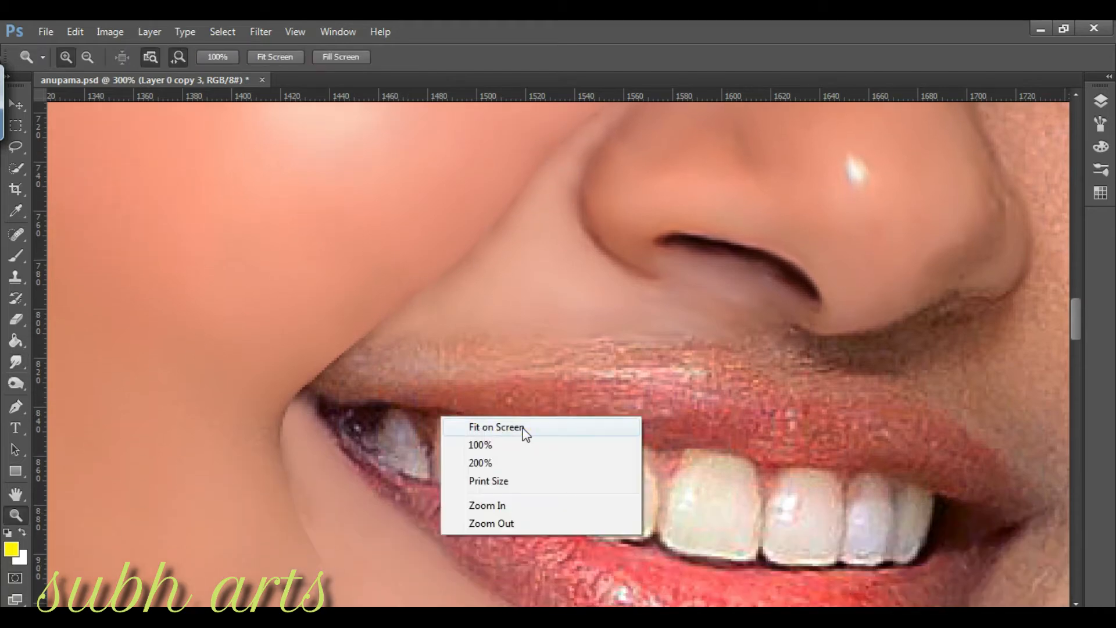
pyautogui.click(512, 431)
pyautogui.click(586, 256)
pyautogui.click(1100, 101)
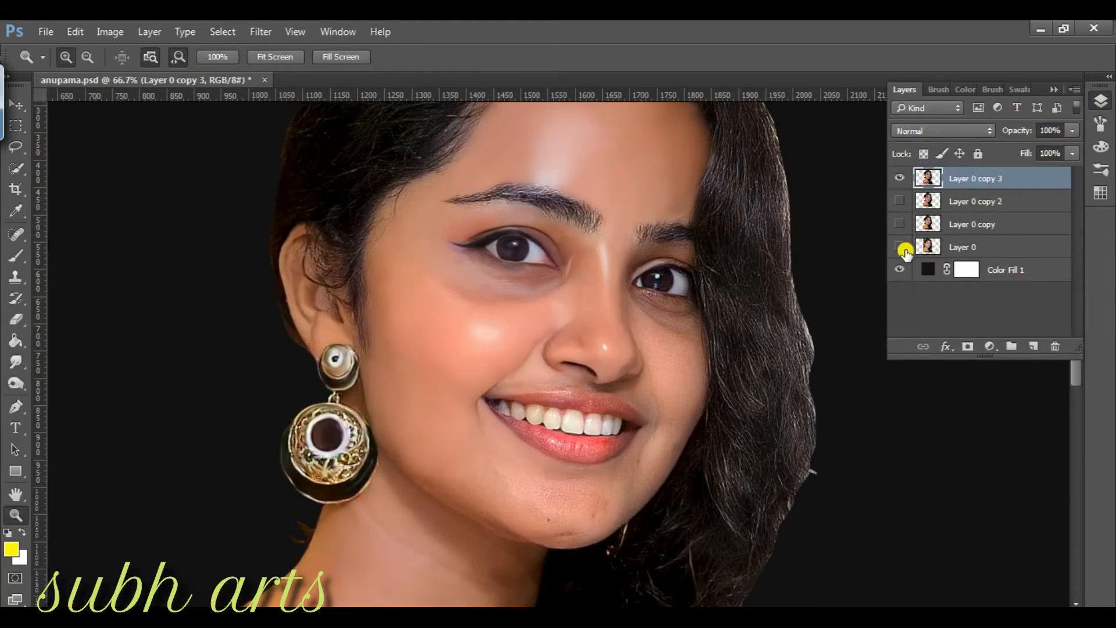
pyautogui.click(903, 185)
pyautogui.click(903, 186)
pyautogui.click(903, 185)
pyautogui.click(903, 186)
pyautogui.click(903, 185)
pyautogui.click(903, 186)
# Step: Smooth the skin of the lower cheek beside the earring and mouth corner with the Smudge tool
pyautogui.click(544, 512)
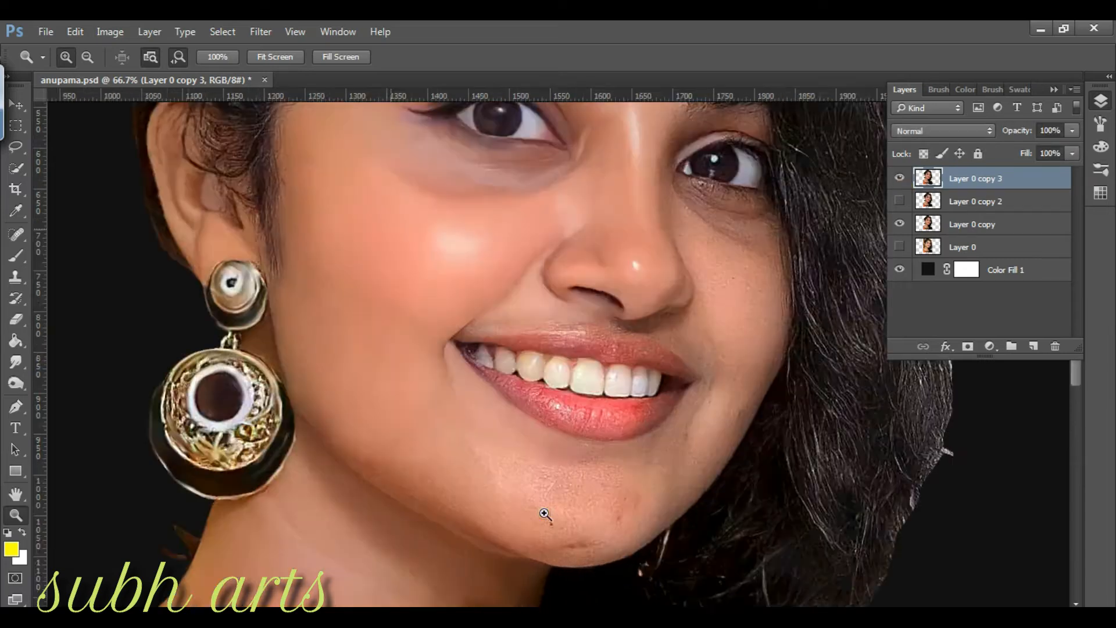
pyautogui.click(572, 490)
pyautogui.moveTo(512, 453); pyautogui.dragTo(768, 479)
pyautogui.click(14, 362)
pyautogui.moveTo(323, 359)
pyautogui.mouseDown()
pyautogui.moveTo(347, 341)
pyautogui.moveTo(329, 315)
pyautogui.mouseUp()
pyautogui.moveTo(318, 261); pyautogui.dragTo(331, 317)
pyautogui.moveTo(516, 416)
pyautogui.mouseDown()
pyautogui.moveTo(524, 464)
pyautogui.moveTo(541, 418)
pyautogui.moveTo(455, 413)
pyautogui.moveTo(449, 426)
pyautogui.moveTo(470, 458)
pyautogui.moveTo(436, 414)
pyautogui.moveTo(362, 372)
pyautogui.moveTo(410, 472)
pyautogui.mouseUp()
# Step: Soften the jawline below the earring and toward the chin with a size 30 Smudge brush
pyautogui.press('[')
pyautogui.press('[')
pyautogui.press('[')
pyautogui.press('[')
pyautogui.press('[')
pyautogui.press(']')
pyautogui.press(']')
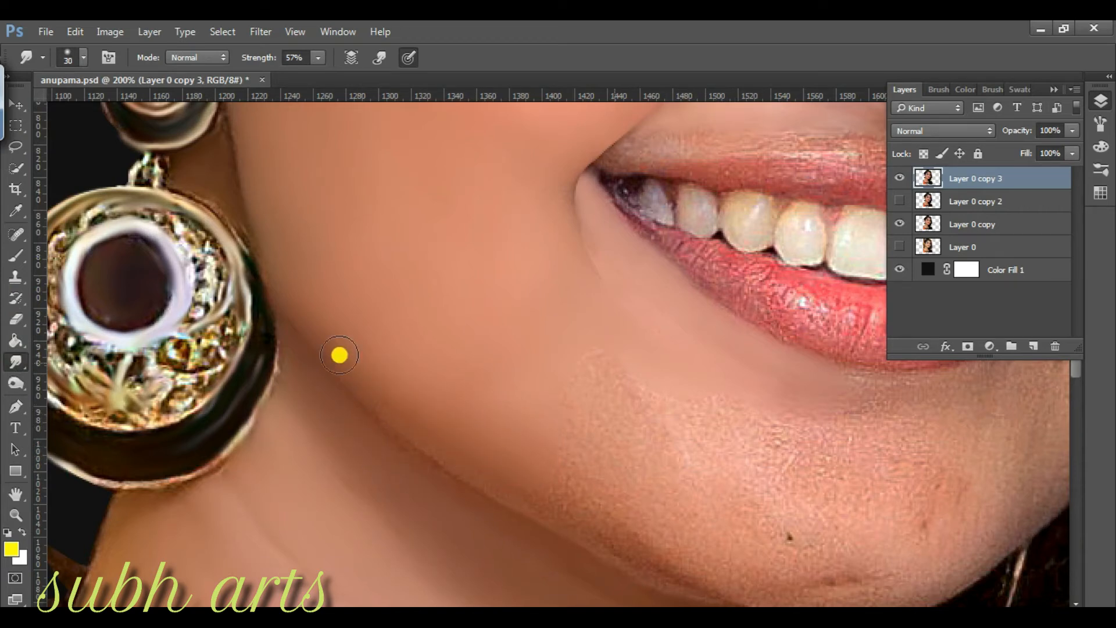
pyautogui.press('F5')
pyautogui.press('F5')
pyautogui.moveTo(564, 511)
pyautogui.mouseDown()
pyautogui.moveTo(536, 504)
pyautogui.moveTo(420, 399)
pyautogui.moveTo(384, 473)
pyautogui.mouseUp()
pyautogui.moveTo(612, 429); pyautogui.dragTo(619, 589)
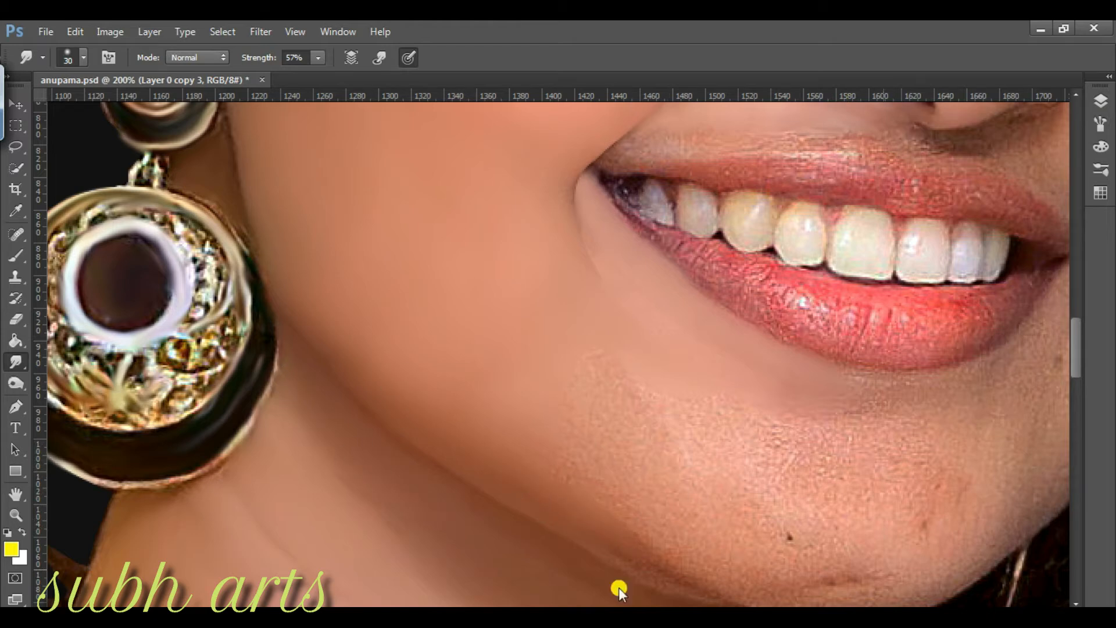
# Step: Hide Layer 0 copy 3 and outline the chin with the Pen tool, from the mouth corner along the jaw and below the lower lip
pyautogui.click(1100, 101)
pyautogui.click(900, 178)
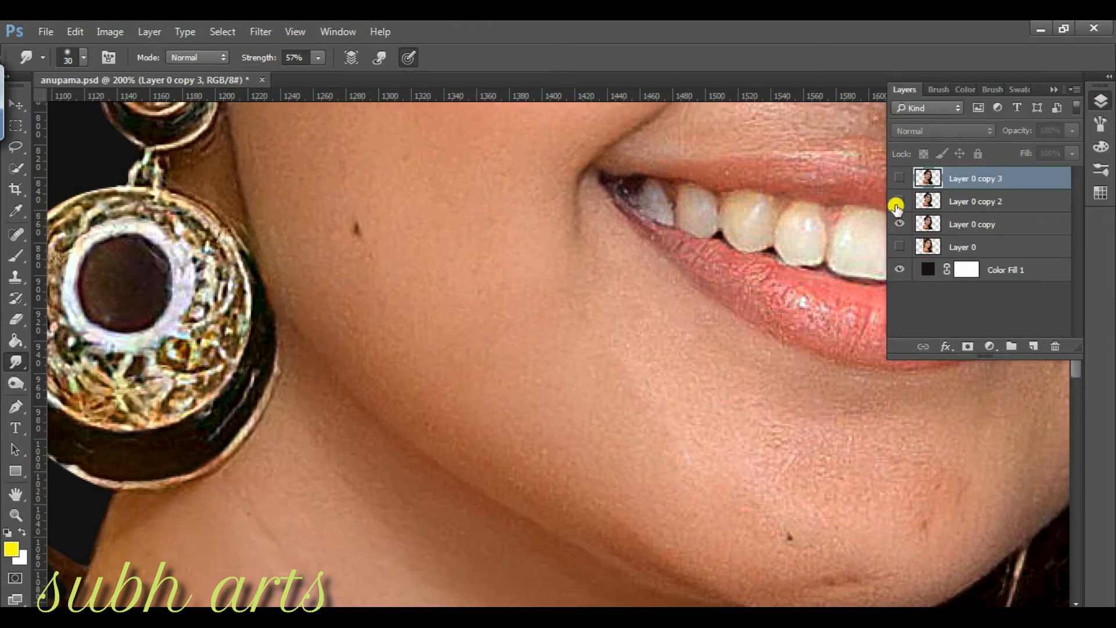
pyautogui.scroll(1, 523, 232)
pyautogui.click(15, 407)
pyautogui.scroll(2, 578, 416)
pyautogui.hscroll(4, 638, 510)
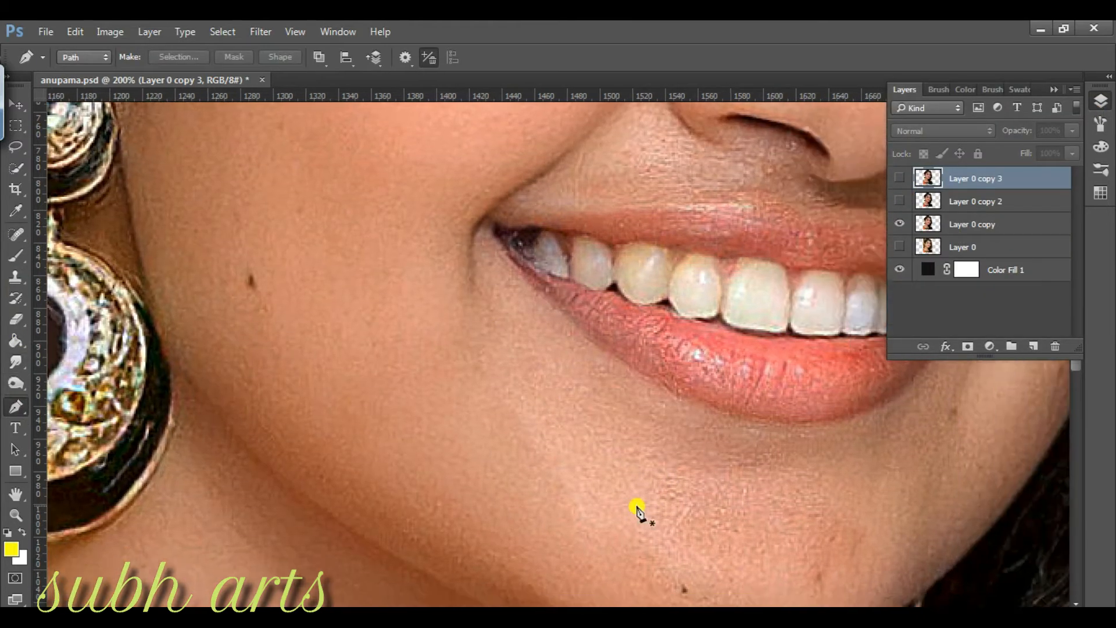
pyautogui.scroll(-2, 638, 510)
pyautogui.click(469, 298)
pyautogui.moveTo(579, 477); pyautogui.dragTo(605, 506)
pyautogui.scroll(-3, 787, 374)
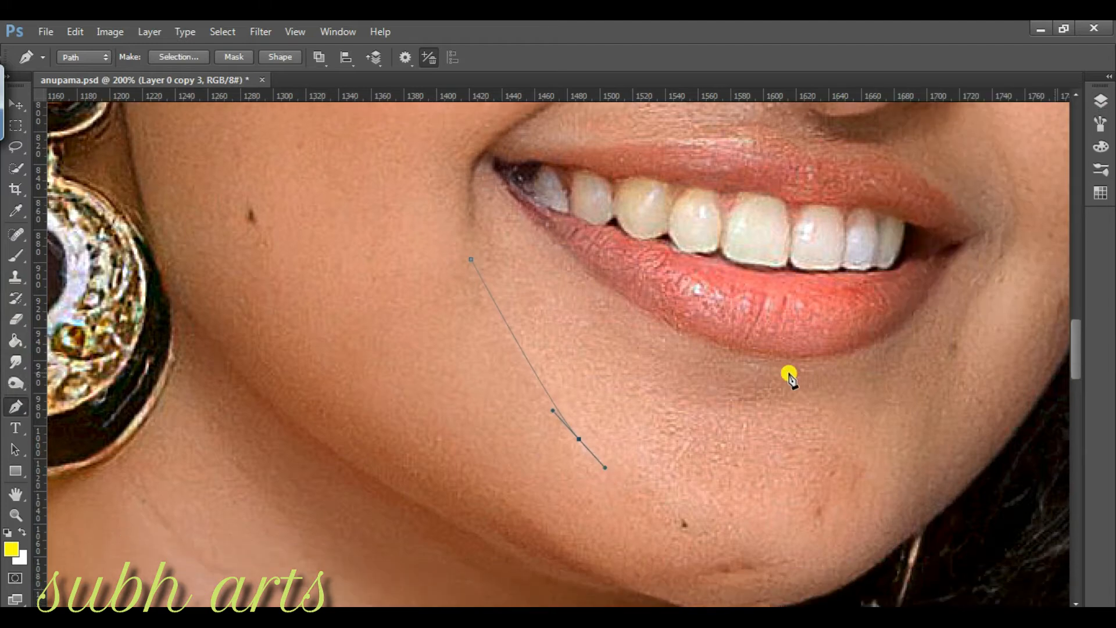
pyautogui.moveTo(675, 568); pyautogui.dragTo(765, 566)
pyautogui.moveTo(925, 484); pyautogui.dragTo(929, 470)
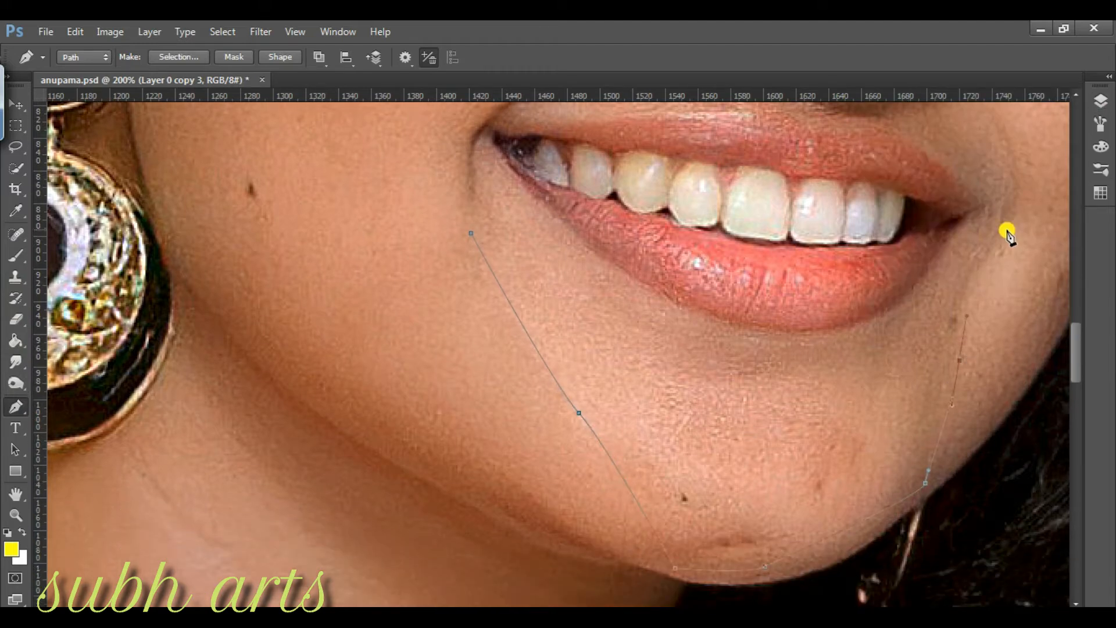
pyautogui.moveTo(959, 231); pyautogui.dragTo(925, 267)
pyautogui.click(953, 272)
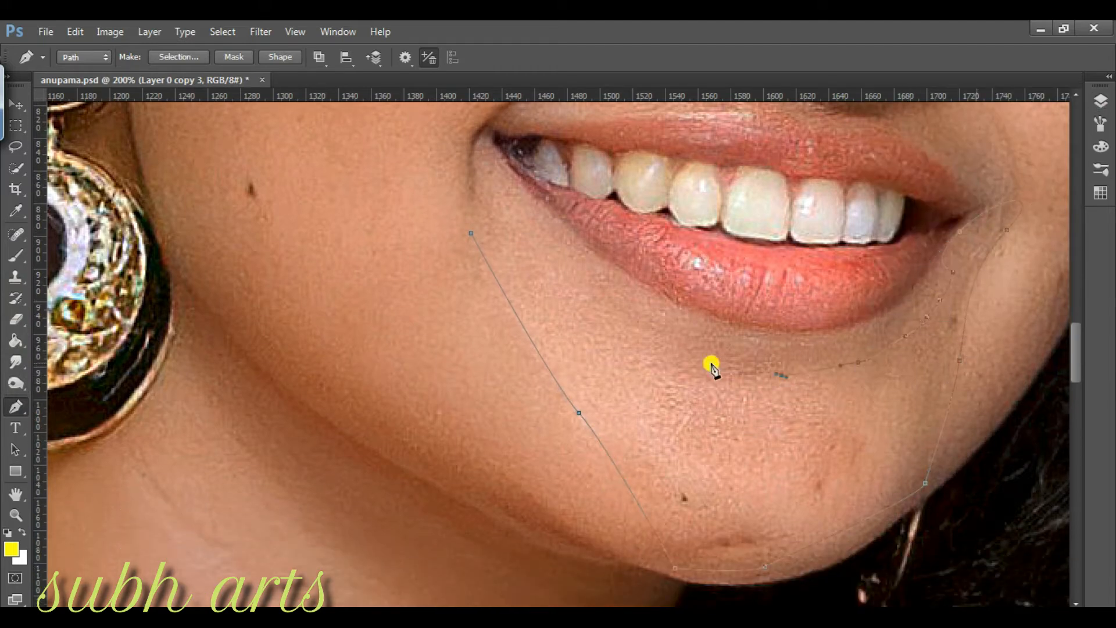
# Step: Turn the chin path into a selection and show Layer 0 copy 3 again for smudging
pyautogui.click(1101, 102)
pyautogui.rightClick(581, 241)
pyautogui.click(630, 320)
pyautogui.press('r')
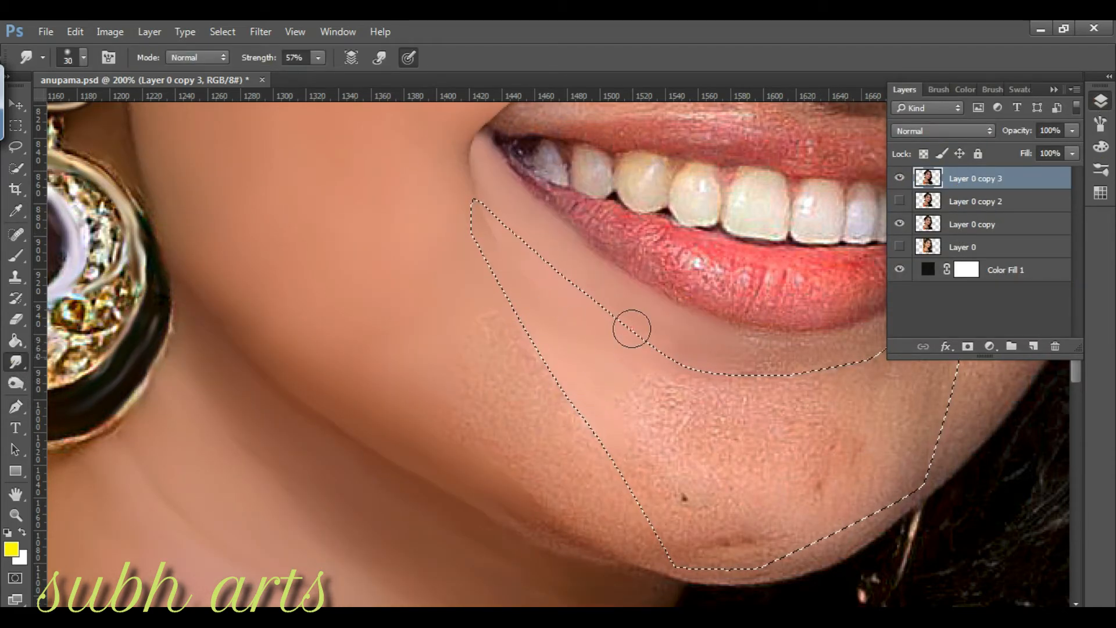
# Step: Smudge the skin texture and mole inside the chin selection, raising the brush size from 30 to 45
pyautogui.moveTo(650, 472); pyautogui.dragTo(689, 502)
pyautogui.click(1101, 124)
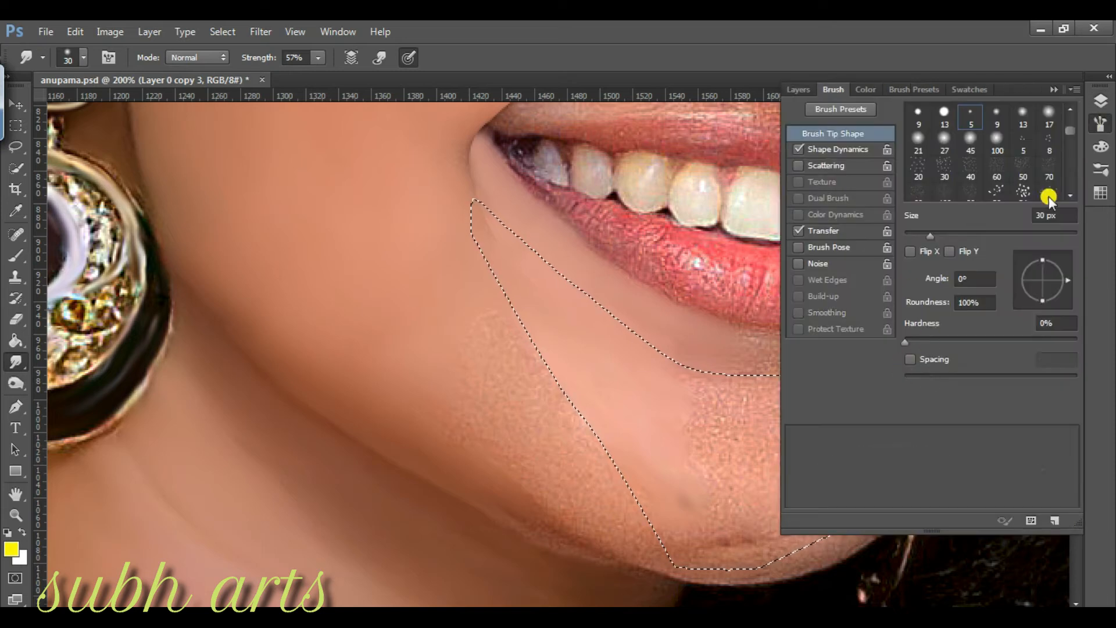
pyautogui.click(1101, 124)
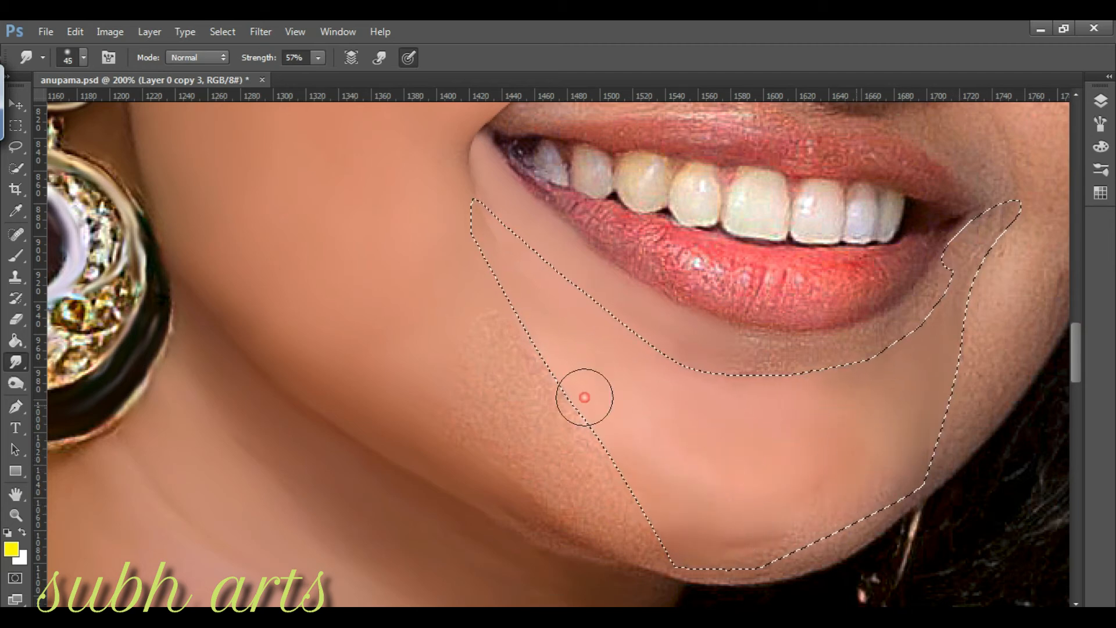
# Step: Invert the chin selection and smudge the surrounding lower cheek, jaw and under-lip skin with brush sizes 20 and 30
pyautogui.click(223, 32)
pyautogui.press('Escape')
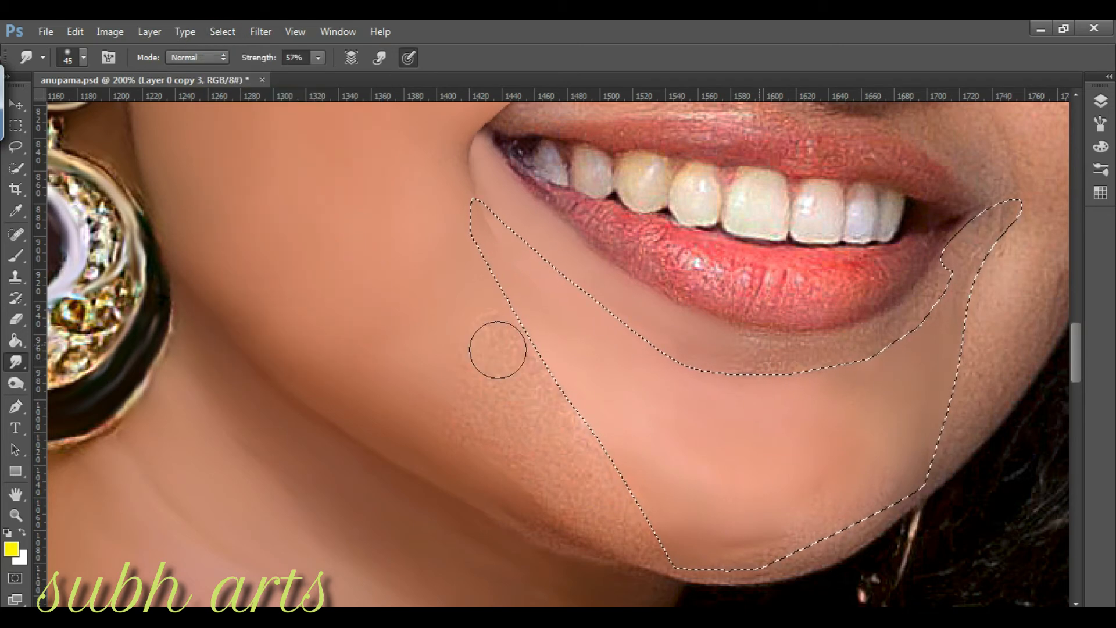
pyautogui.click(487, 406)
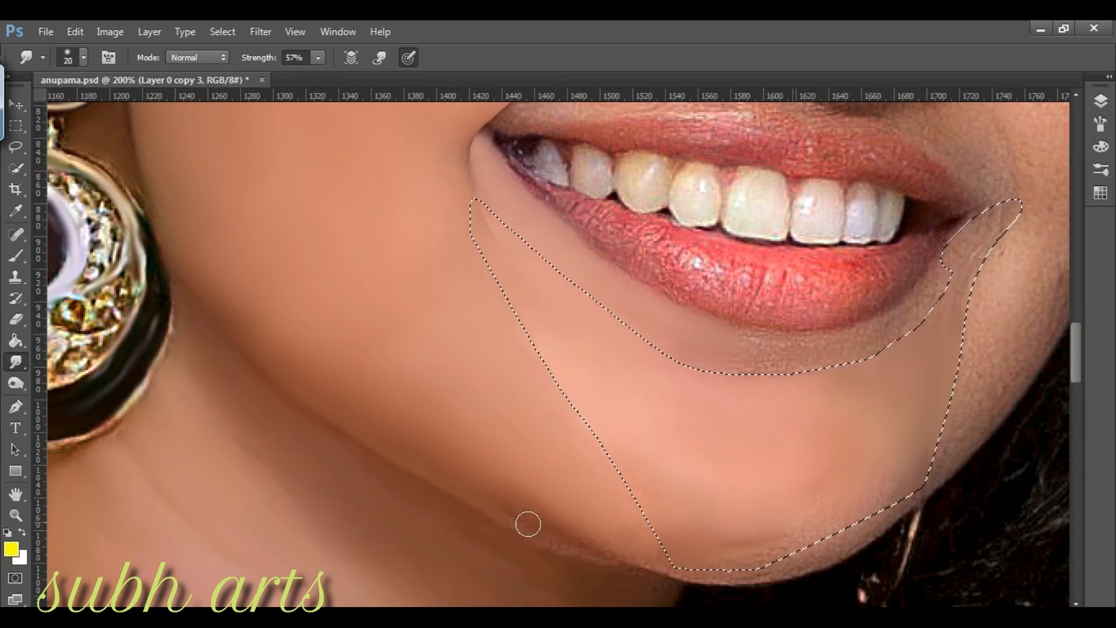
pyautogui.press(']')
pyautogui.click(506, 433)
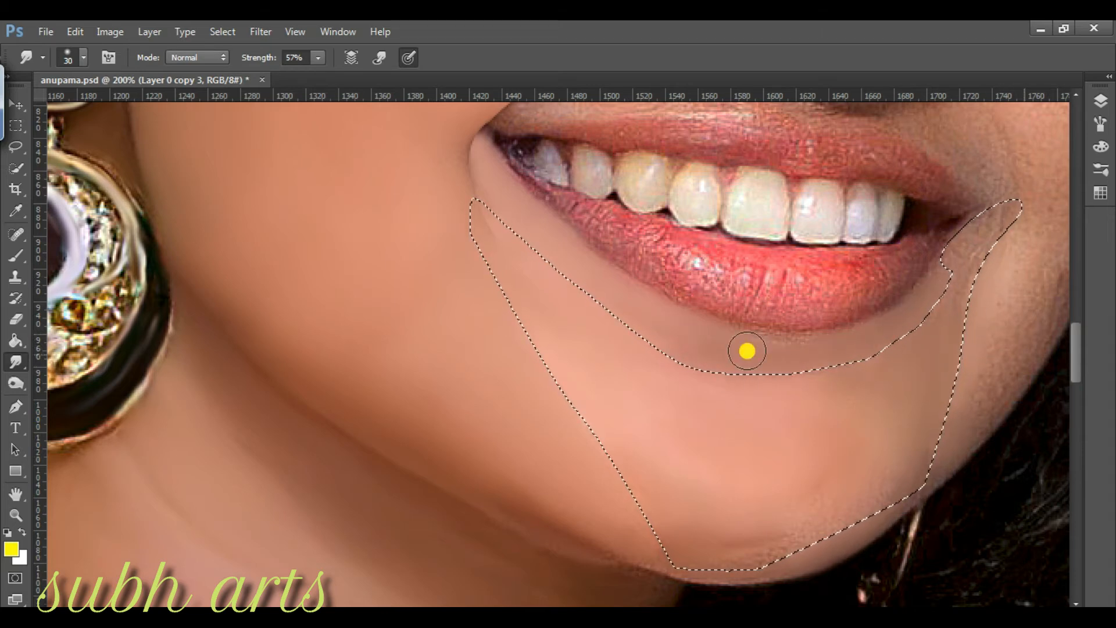
# Step: Deselect the chin and blend its former selection edges into the cheek and under-lip skin with a size 35 Smudge brush
pyautogui.click(222, 31)
pyautogui.click(233, 60)
pyautogui.press(']')
pyautogui.moveTo(592, 437); pyautogui.dragTo(588, 419)
pyautogui.moveTo(668, 340); pyautogui.dragTo(913, 321)
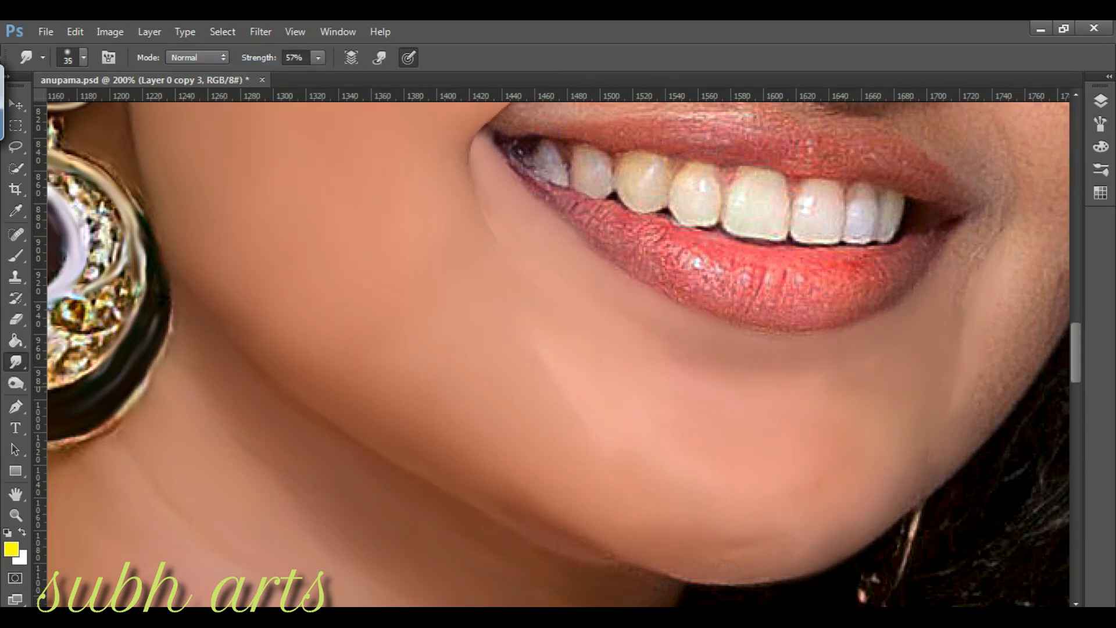
pyautogui.moveTo(523, 344); pyautogui.dragTo(548, 361)
pyautogui.moveTo(952, 294); pyautogui.dragTo(954, 267)
# Step: Smooth the far jaw beside the hair with a size 25 Smudge brush
pyautogui.press('[')
pyautogui.press('[')
pyautogui.moveTo(779, 612); pyautogui.dragTo(942, 612)
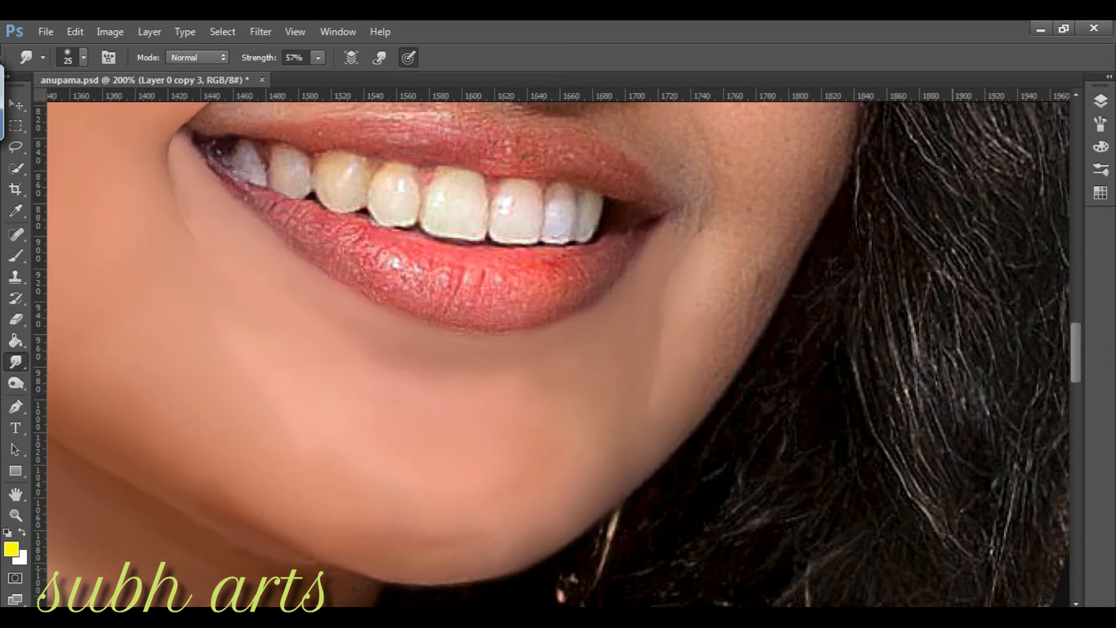
pyautogui.moveTo(753, 285); pyautogui.dragTo(729, 338)
pyautogui.click(705, 314)
# Step: Start a Pen path at the nostril, following the smile fold down, around the lower cheek and up along the hair
pyautogui.moveTo(1076, 339); pyautogui.dragTo(1077, 310)
pyautogui.moveTo(228, 340); pyautogui.dragTo(228, 340)
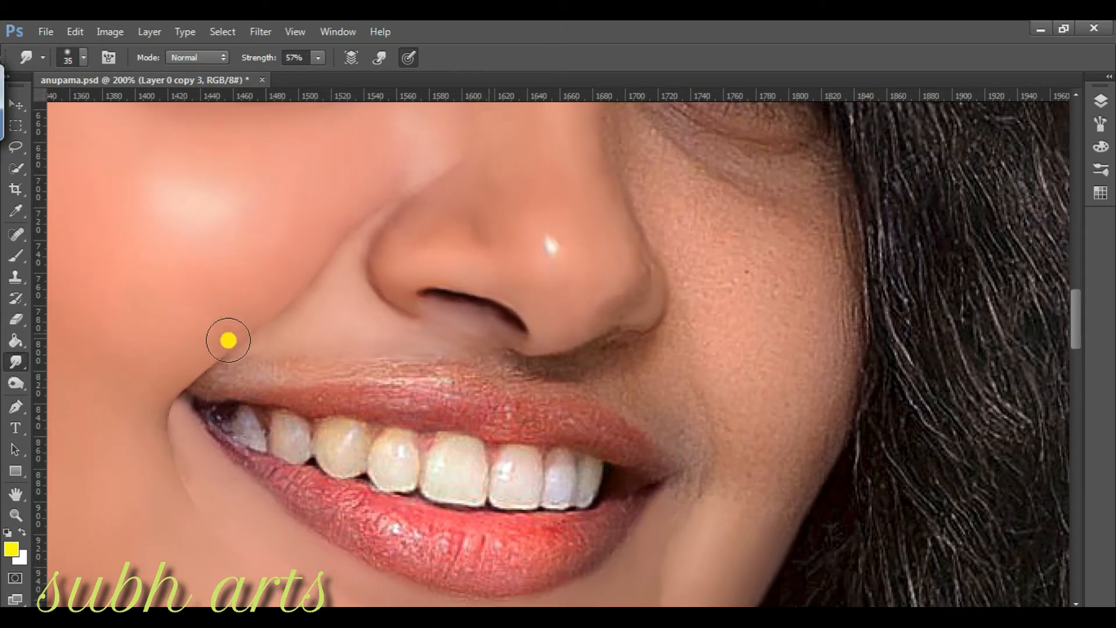
pyautogui.click(15, 404)
pyautogui.click(663, 327)
pyautogui.moveTo(711, 435); pyautogui.dragTo(712, 459)
pyautogui.moveTo(694, 500); pyautogui.dragTo(697, 503)
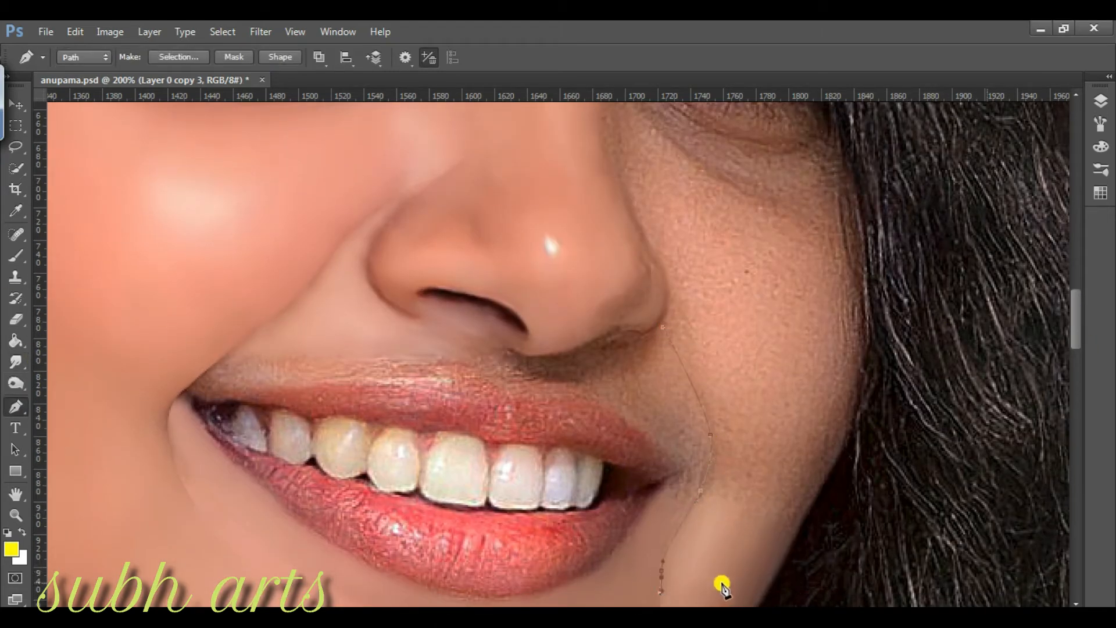
pyautogui.moveTo(805, 509); pyautogui.dragTo(806, 508)
pyautogui.moveTo(846, 446); pyautogui.dragTo(848, 435)
pyautogui.moveTo(866, 344); pyautogui.dragTo(863, 328)
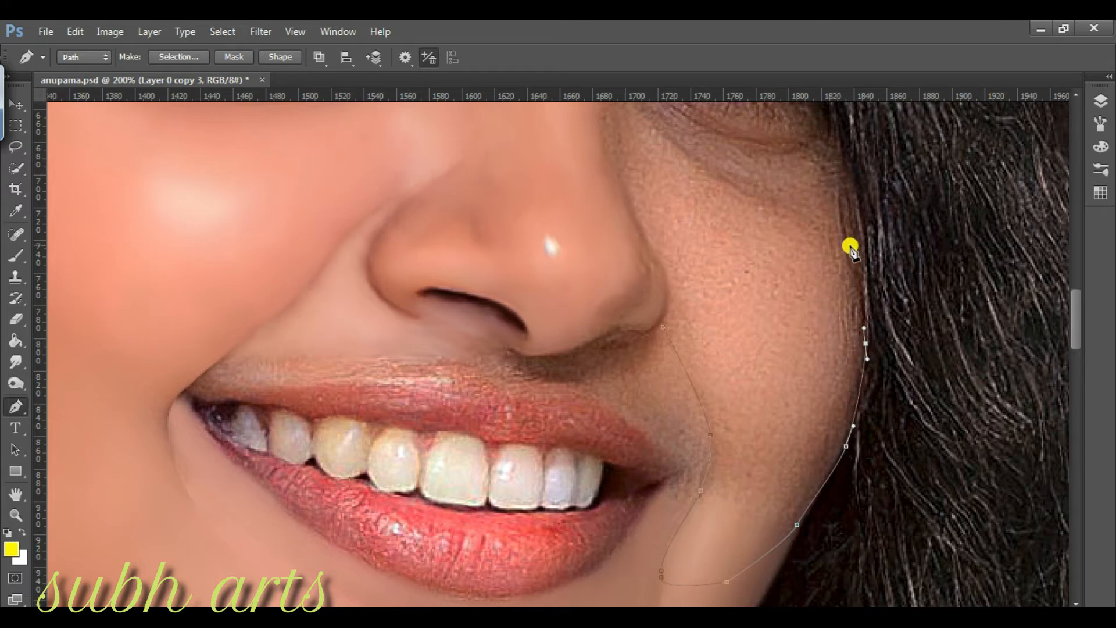
# Step: Complete the cheek path beneath the eye and down the side of the nose, and convert it into a selection
pyautogui.moveTo(1078, 320); pyautogui.dragTo(1078, 307)
pyautogui.moveTo(862, 375); pyautogui.dragTo(862, 360)
pyautogui.moveTo(822, 320); pyautogui.dragTo(824, 322)
pyautogui.click(648, 241)
pyautogui.moveTo(634, 151); pyautogui.dragTo(643, 157)
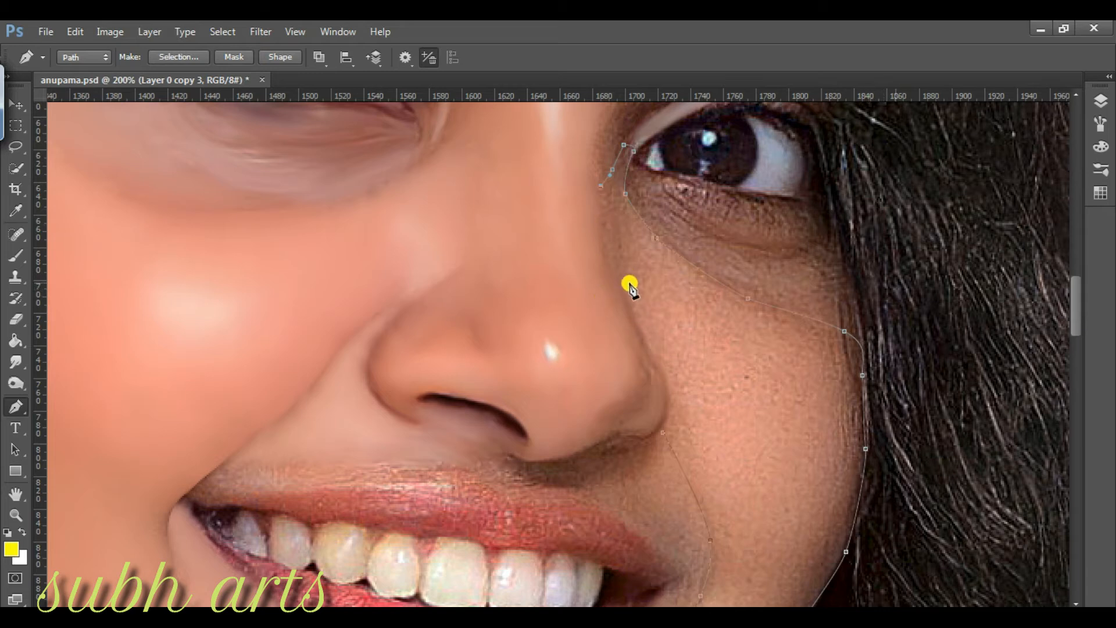
pyautogui.rightClick(669, 434)
pyautogui.press('Escape')
pyautogui.hotkey('ctrl', 'Return')
# Step: Smudge the skin inside the far cheek selection with a size 35 brush
pyautogui.press('o')
pyautogui.moveTo(771, 400)
pyautogui.mouseDown()
pyautogui.moveTo(736, 409)
pyautogui.moveTo(784, 441)
pyautogui.moveTo(744, 478)
pyautogui.moveTo(710, 466)
pyautogui.moveTo(703, 428)
pyautogui.moveTo(689, 428)
pyautogui.moveTo(733, 506)
pyautogui.moveTo(759, 503)
pyautogui.moveTo(681, 332)
pyautogui.moveTo(721, 409)
pyautogui.moveTo(761, 338)
pyautogui.moveTo(753, 310)
pyautogui.moveTo(645, 230)
pyautogui.moveTo(795, 324)
pyautogui.moveTo(788, 368)
pyautogui.moveTo(805, 403)
pyautogui.moveTo(718, 339)
pyautogui.moveTo(671, 357)
pyautogui.moveTo(647, 284)
pyautogui.moveTo(628, 264)
pyautogui.moveTo(721, 328)
pyautogui.moveTo(666, 328)
pyautogui.moveTo(765, 340)
pyautogui.moveTo(747, 347)
pyautogui.moveTo(659, 286)
pyautogui.moveTo(689, 372)
pyautogui.moveTo(626, 232)
pyautogui.moveTo(670, 310)
pyautogui.moveTo(822, 369)
pyautogui.moveTo(855, 424)
pyautogui.moveTo(844, 342)
pyautogui.moveTo(834, 448)
pyautogui.mouseUp()
pyautogui.scroll(-5, 1024, 314)
pyautogui.moveTo(822, 252)
pyautogui.mouseDown()
pyautogui.moveTo(827, 219)
pyautogui.moveTo(760, 294)
pyautogui.moveTo(769, 239)
pyautogui.moveTo(832, 188)
pyautogui.moveTo(748, 312)
pyautogui.moveTo(805, 229)
pyautogui.moveTo(708, 257)
pyautogui.moveTo(747, 219)
pyautogui.mouseUp()
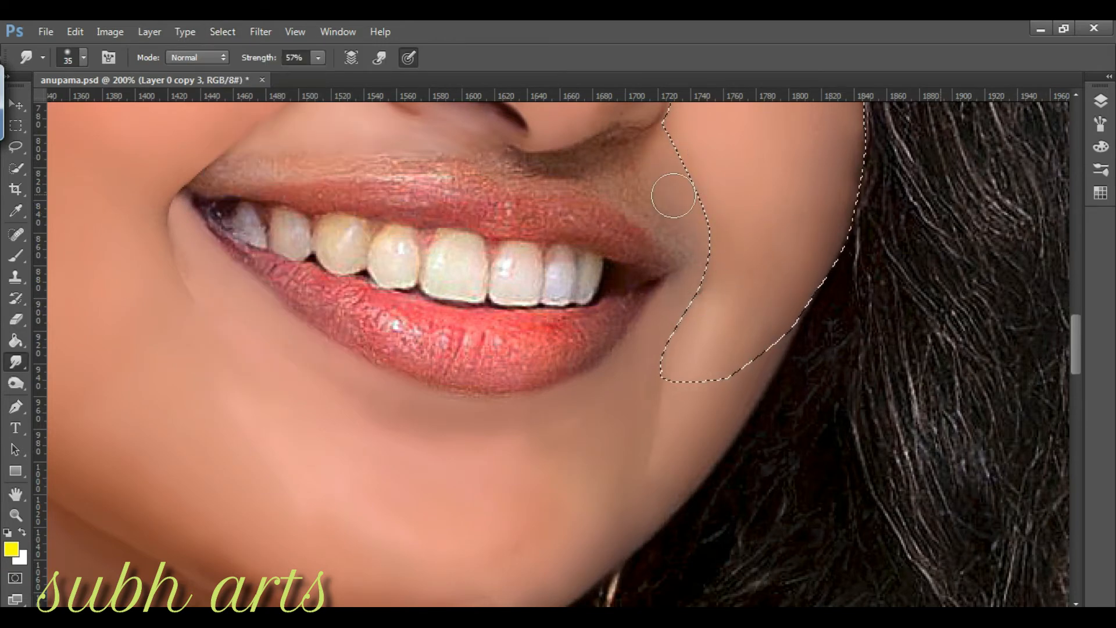
# Step: Smooth the skin between the nose and upper lip outside the cheek selection with Smudge sizes 25 and 15
pyautogui.scroll(4, 778, 387)
pyautogui.press('[')
pyautogui.press('[')
pyautogui.press('i')
pyautogui.press('o')
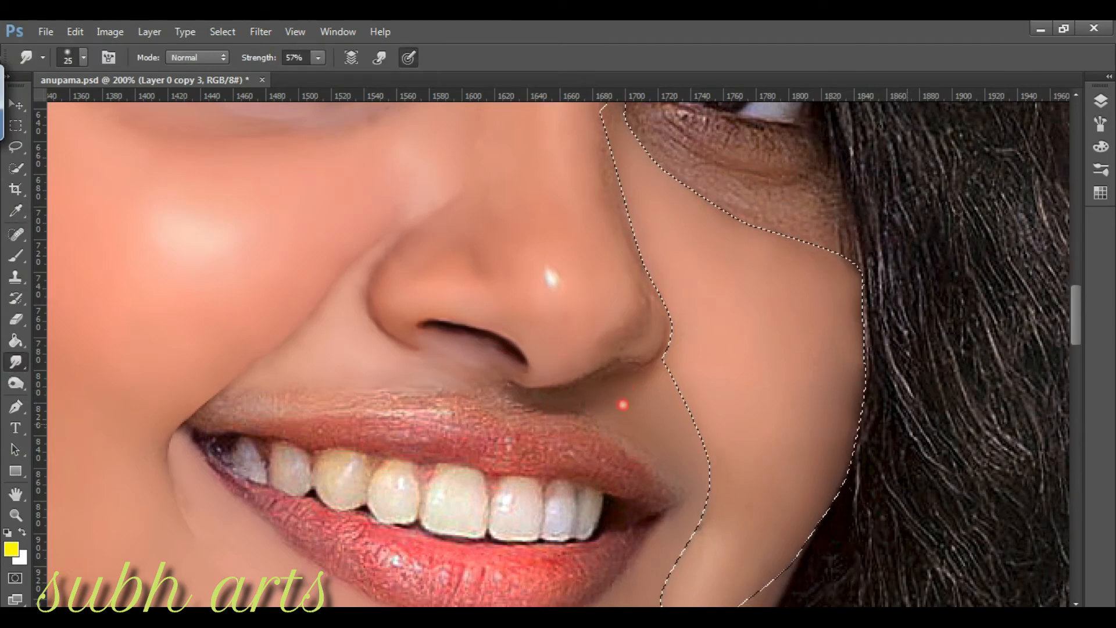
pyautogui.press('[')
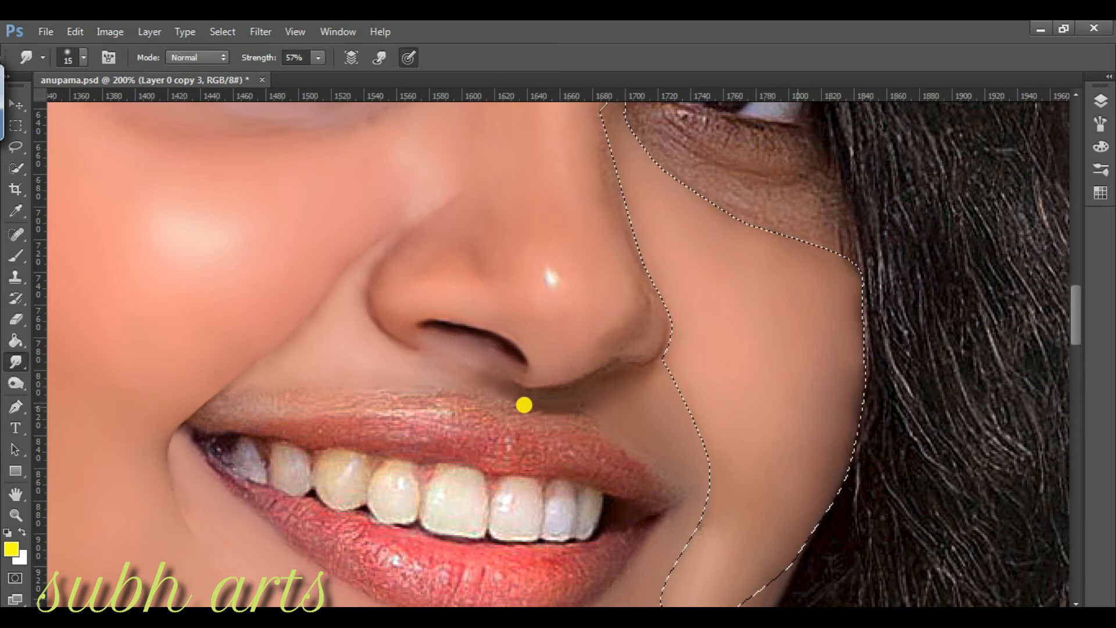
# Step: Raise the Smudge brush to 25 and smooth the side of the nose and the skin beneath the far eye
pyautogui.press(']')
pyautogui.scroll(3, 628, 284)
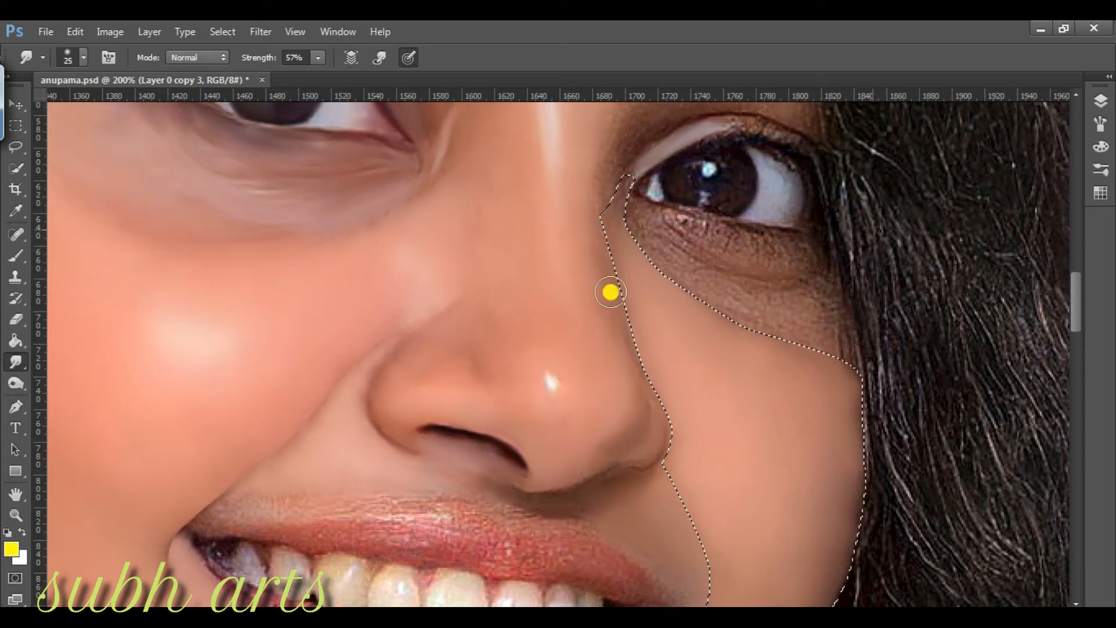
pyautogui.scroll(1, 852, 162)
pyautogui.scroll(3, 852, 163)
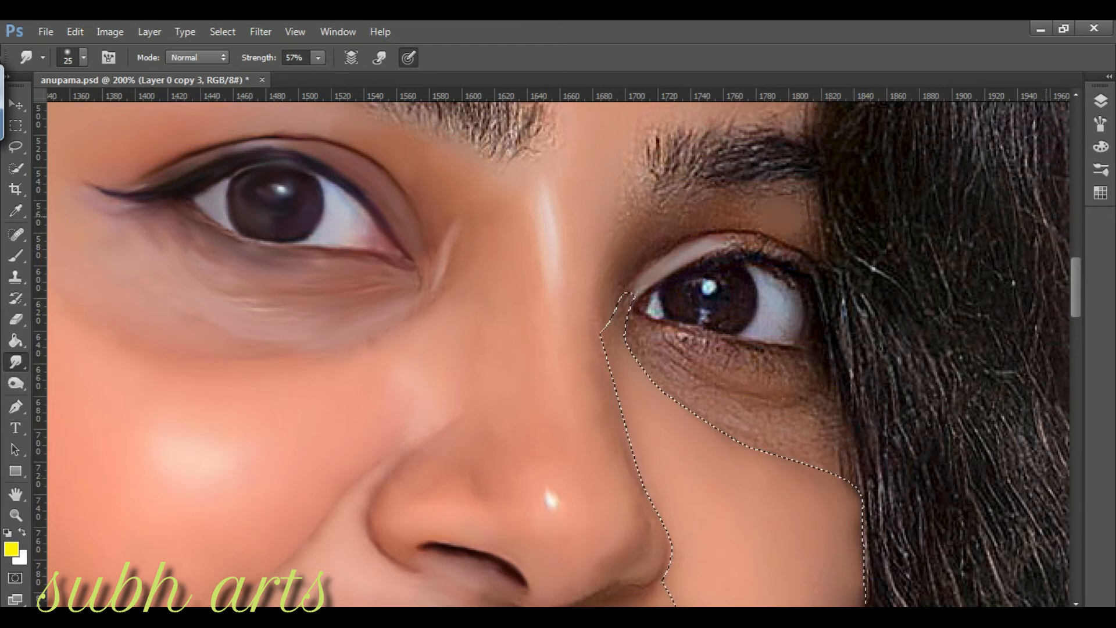
pyautogui.press(']')
pyautogui.moveTo(721, 398)
pyautogui.mouseDown()
pyautogui.moveTo(779, 431)
pyautogui.moveTo(676, 391)
pyautogui.moveTo(735, 366)
pyautogui.moveTo(700, 349)
pyautogui.moveTo(780, 364)
pyautogui.moveTo(679, 367)
pyautogui.mouseUp()
# Step: Deselect the cheek and blend the under-eye edge near the hair with a size 20 Smudge brush
pyautogui.click(223, 32)
pyautogui.click(235, 58)
pyautogui.press('[')
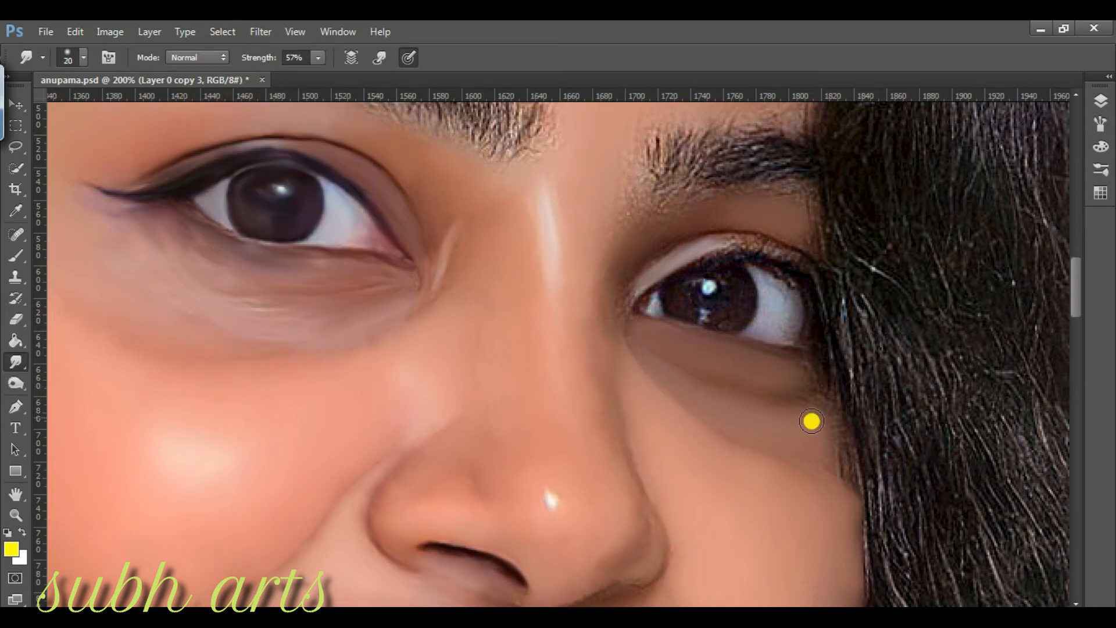
pyautogui.scroll(-2, 137, 406)
# Step: Check the smoothed face in the whole portrait and up close
pyautogui.press('z')
pyautogui.rightClick(904, 263)
pyautogui.click(952, 279)
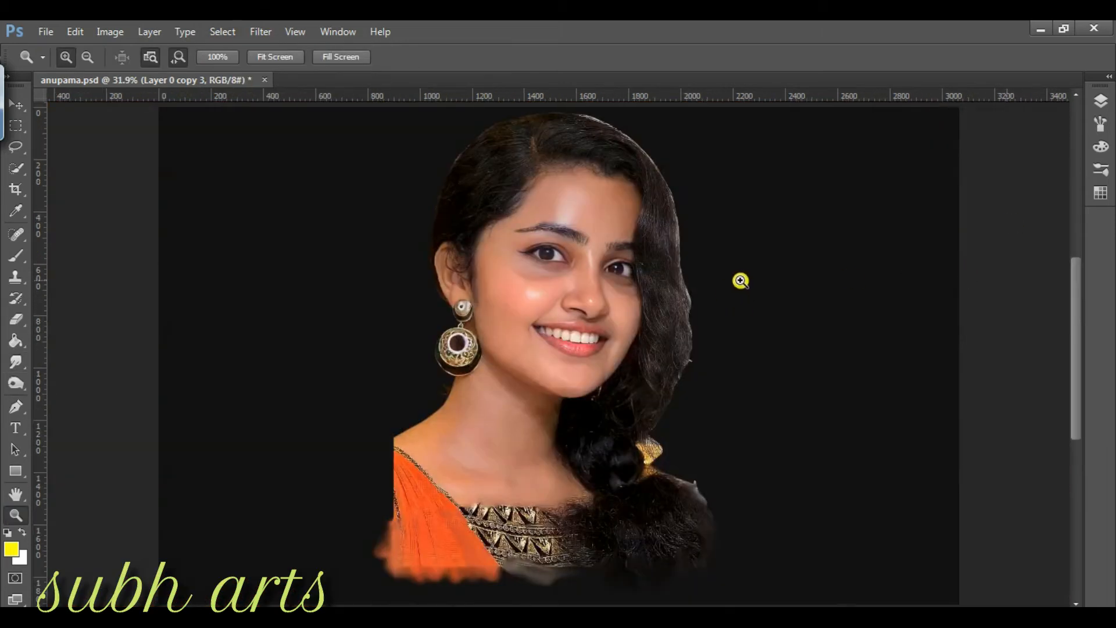
pyautogui.click(619, 263)
pyautogui.click(566, 351)
pyautogui.rightClick(562, 382)
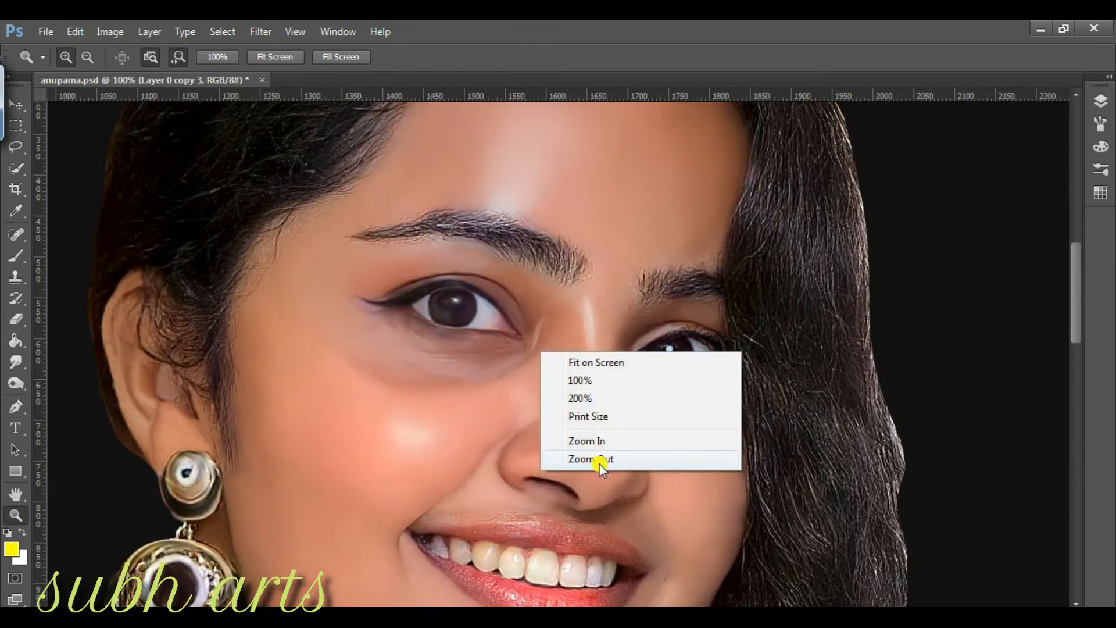
pyautogui.click(616, 393)
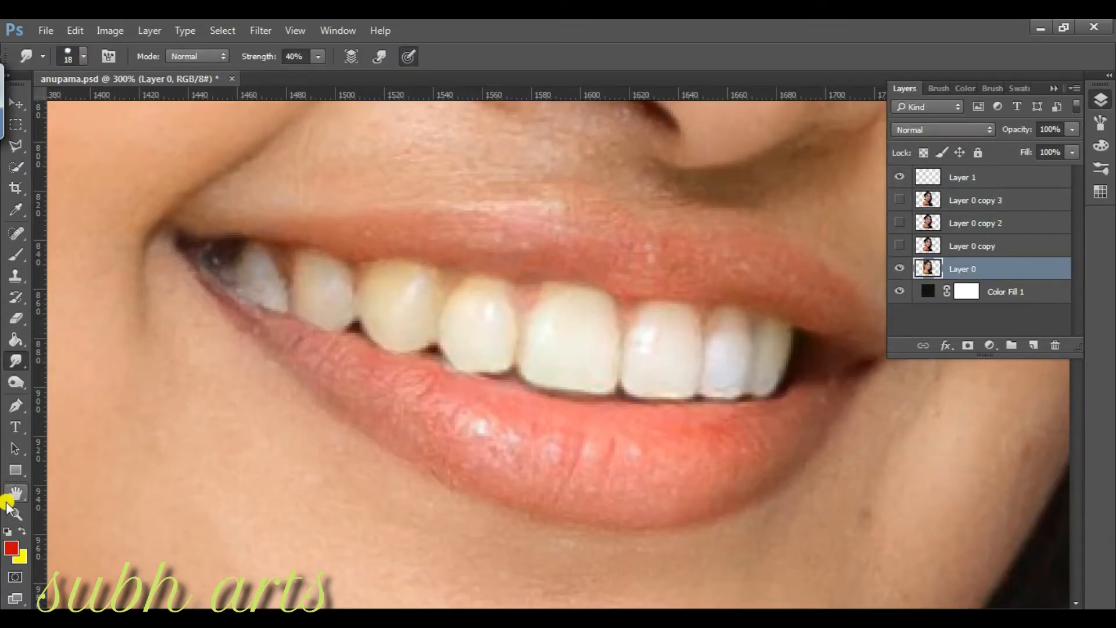
# Step: Trace a Pen path along the lower lip's outer edge from the near mouth corner to the far corner
pyautogui.press('p')
pyautogui.click(178, 268)
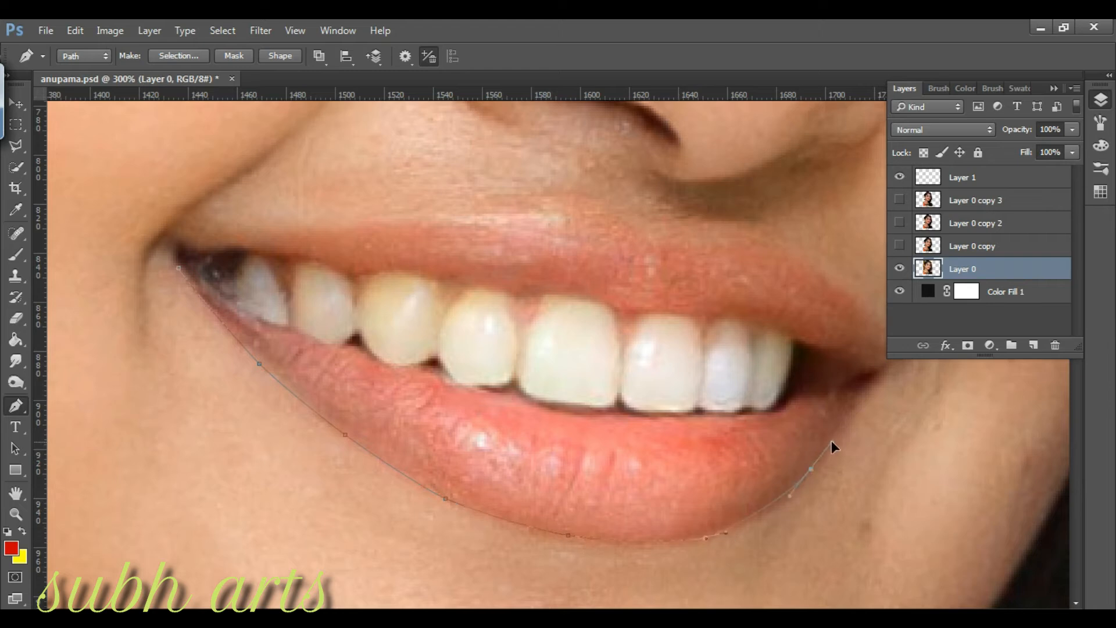
pyautogui.keyDown('alt'); pyautogui.click(845, 395); pyautogui.keyUp('alt')
pyautogui.moveTo(850, 378); pyautogui.dragTo(856, 368)
# Step: Continue the path along the upper lip's outer edge back to the near mouth corner, redoing the misplaced anchor point
pyautogui.moveTo(655, 241); pyautogui.dragTo(646, 255)
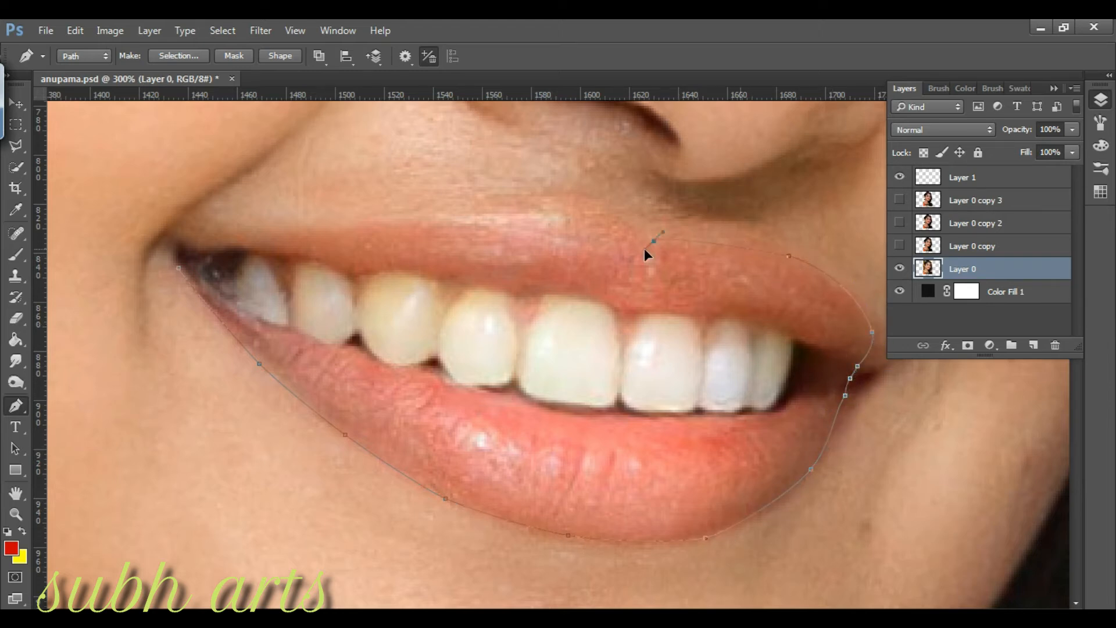
pyautogui.moveTo(564, 241); pyautogui.dragTo(568, 239)
pyautogui.hotkey('ctrl', 'alt', 'z')
pyautogui.moveTo(656, 243); pyautogui.dragTo(573, 252)
pyautogui.keyDown('alt'); pyautogui.click(656, 243); pyautogui.keyUp('alt')
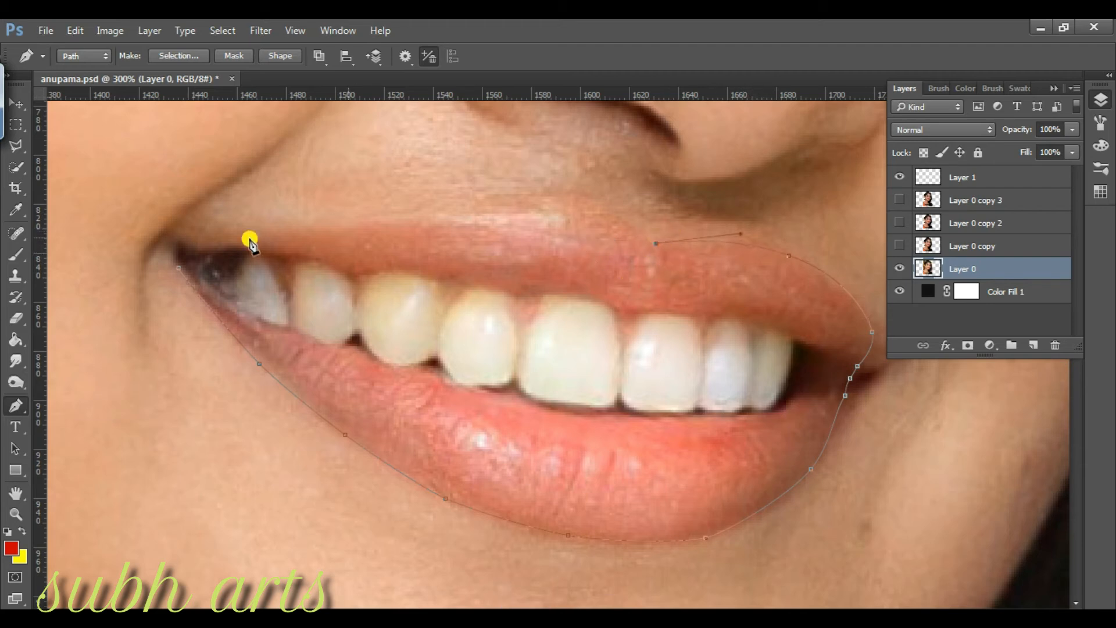
pyautogui.moveTo(448, 211); pyautogui.dragTo(284, 231)
pyautogui.keyDown('alt'); pyautogui.click(449, 212); pyautogui.keyUp('alt')
pyautogui.moveTo(189, 236); pyautogui.dragTo(237, 251)
pyautogui.keyDown('alt'); pyautogui.click(189, 236); pyautogui.keyUp('alt')
pyautogui.click(186, 248)
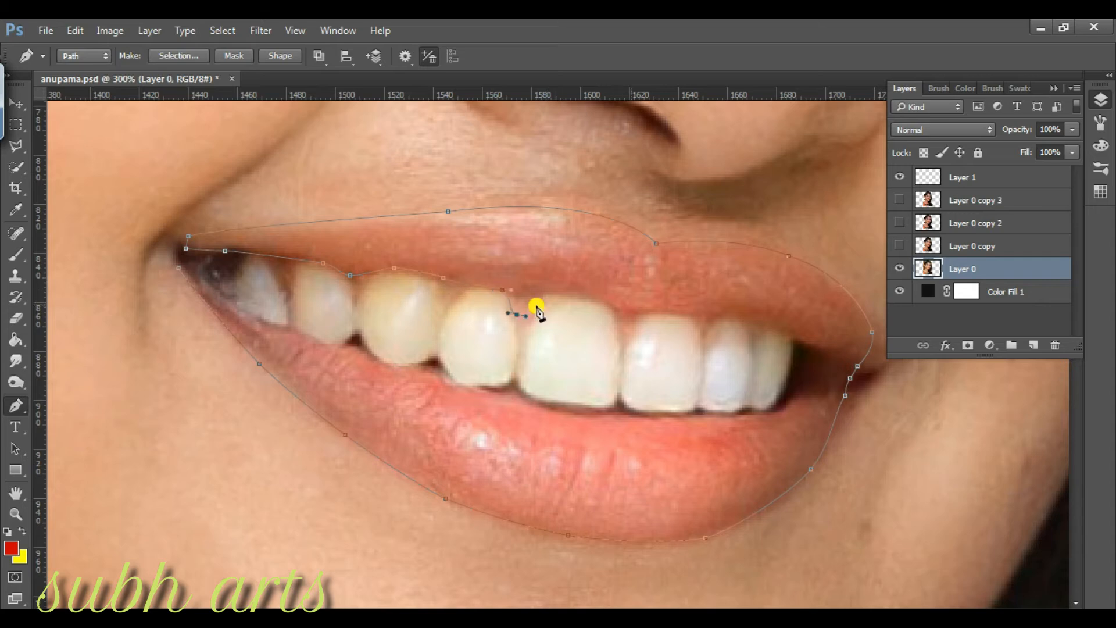
# Step: Trace the inner lip edges above and below the teeth back toward the starting corner to complete the lip path
pyautogui.click(779, 326)
pyautogui.moveTo(804, 342); pyautogui.dragTo(816, 348)
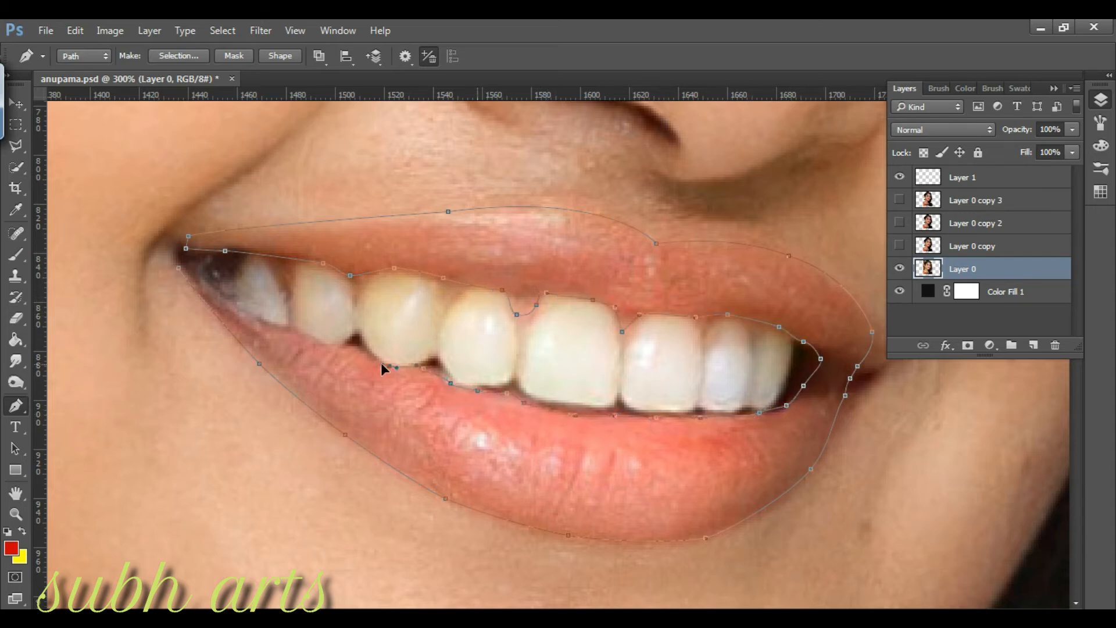
pyautogui.click(194, 271)
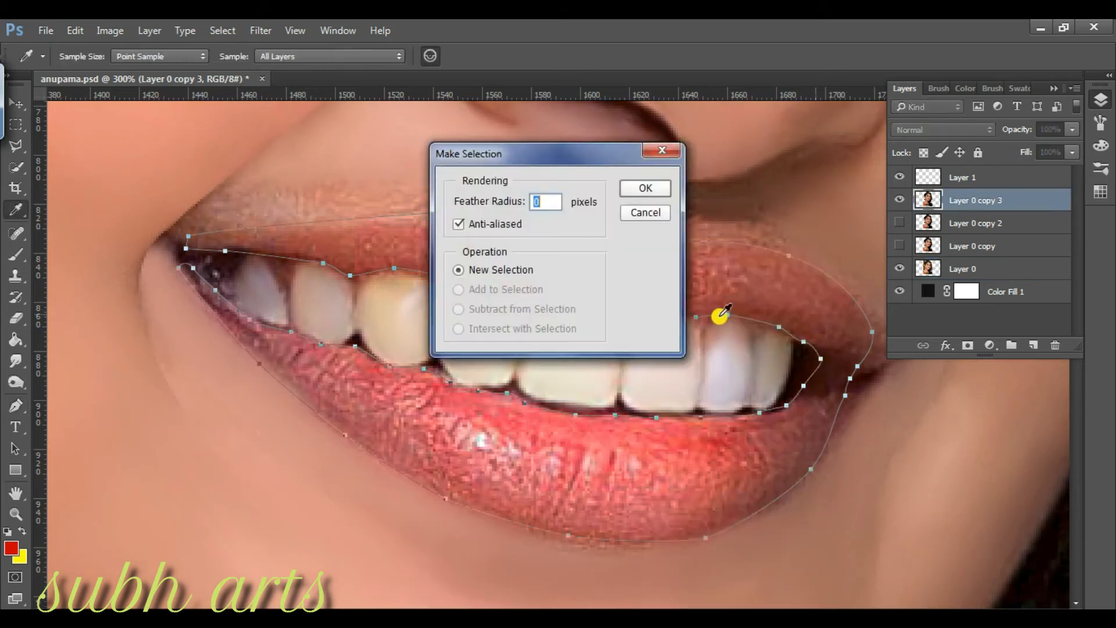
# Step: Convert the lip path to a selection with no feather and apply Hue/Saturation on Layer 0 copy 3 with hue -11 and saturation +6
pyautogui.press('Return')
pyautogui.hotkey('ctrl', 'l')
pyautogui.press('Escape')
pyautogui.click(110, 30)
pyautogui.click(366, 150)
pyautogui.moveTo(167, 436); pyautogui.dragTo(157, 438)
pyautogui.moveTo(166, 475); pyautogui.dragTo(180, 479)
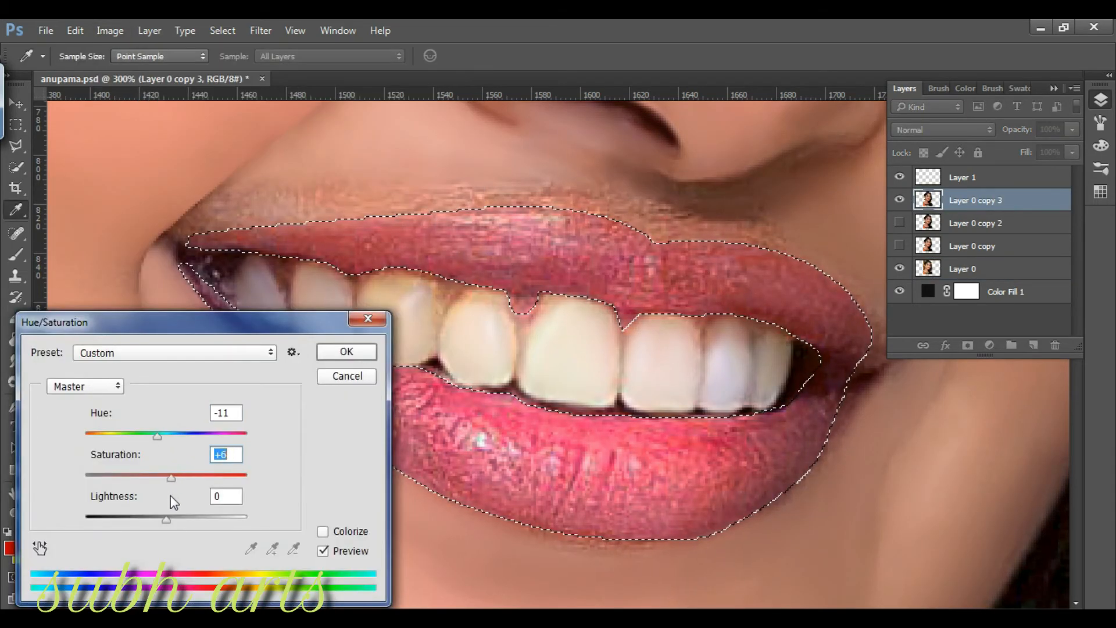
pyautogui.click(346, 351)
# Step: Shift the selected lips to a pinker tone with Color Balance
pyautogui.click(109, 30)
pyautogui.moveTo(149, 72)
pyautogui.click(349, 161)
pyautogui.click(1046, 332)
# Step: Raise the Smudge strength to 55% and smooth the texture of both lips inside the selection
pyautogui.click(16, 360)
pyautogui.moveTo(645, 465)
pyautogui.mouseDown()
pyautogui.moveTo(715, 432)
pyautogui.moveTo(783, 428)
pyautogui.moveTo(736, 465)
pyautogui.moveTo(701, 467)
pyautogui.moveTo(727, 437)
pyautogui.mouseUp()
pyautogui.moveTo(256, 56); pyautogui.dragTo(267, 58)
pyautogui.moveTo(468, 436); pyautogui.dragTo(616, 462)
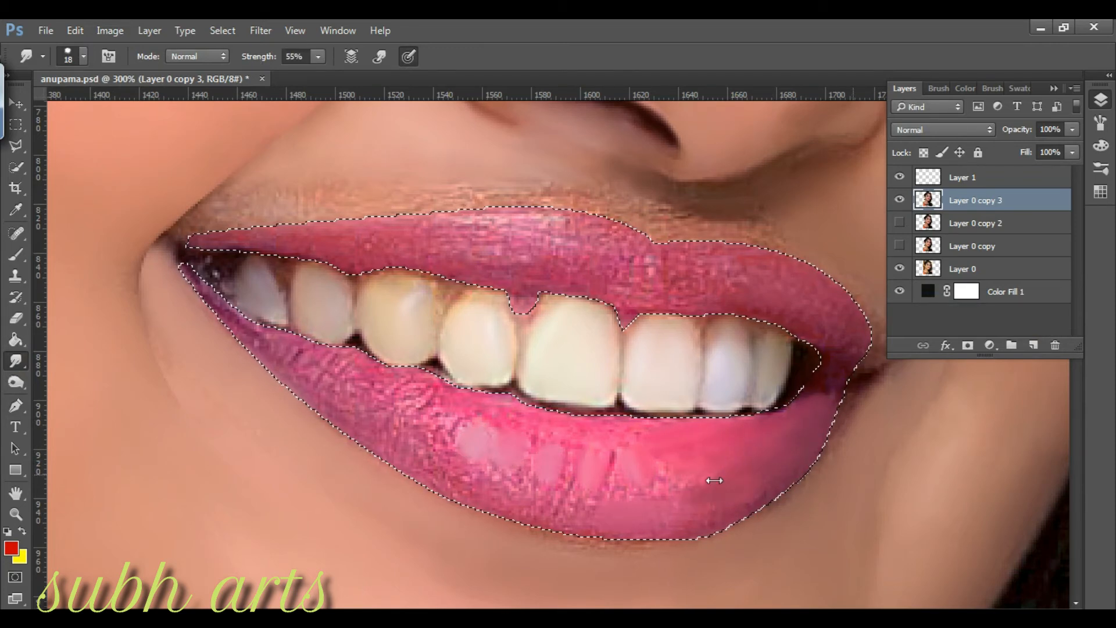
pyautogui.click(938, 89)
pyautogui.moveTo(378, 418)
pyautogui.mouseDown()
pyautogui.moveTo(302, 401)
pyautogui.moveTo(269, 344)
pyautogui.moveTo(378, 378)
pyautogui.moveTo(440, 443)
pyautogui.moveTo(541, 424)
pyautogui.moveTo(691, 433)
pyautogui.mouseUp()
pyautogui.click(1054, 88)
pyautogui.moveTo(654, 528)
pyautogui.mouseDown()
pyautogui.moveTo(512, 441)
pyautogui.moveTo(581, 477)
pyautogui.mouseUp()
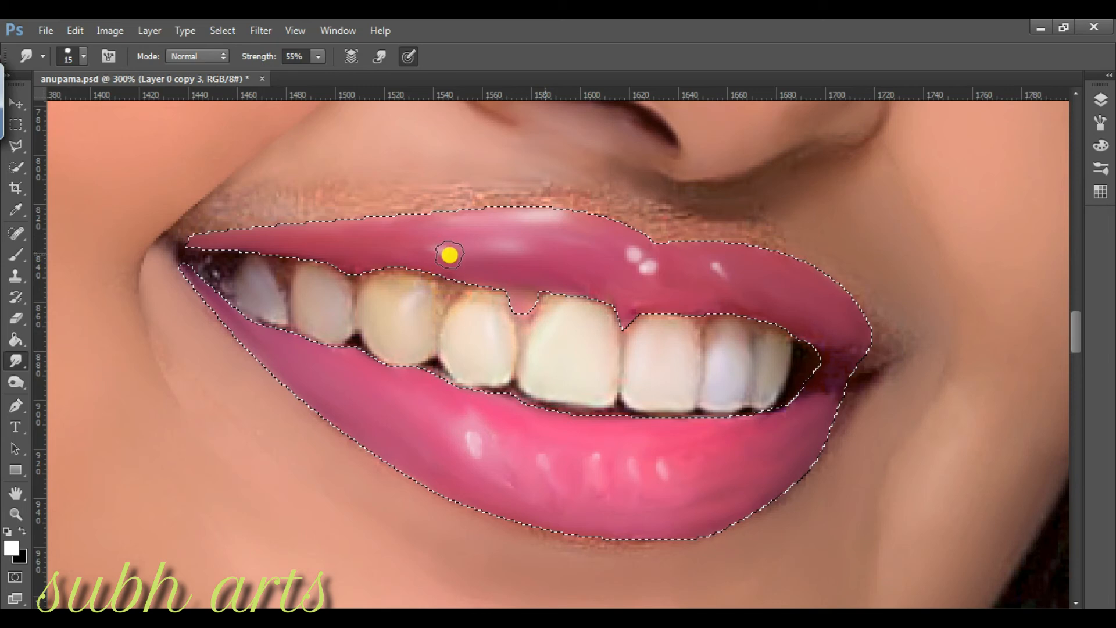
# Step: Restore the lip selection and smooth the skin around the lips with a size 25 Smudge brush at 62% strength
pyautogui.click(223, 30)
pyautogui.click(284, 62)
pyautogui.click(222, 30)
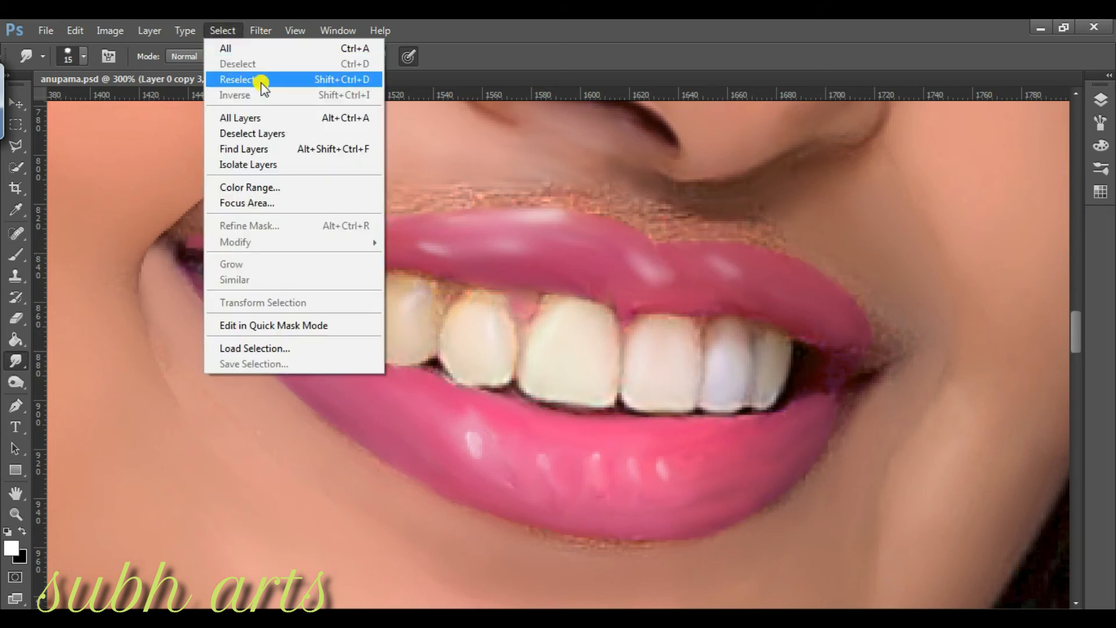
pyautogui.click(262, 77)
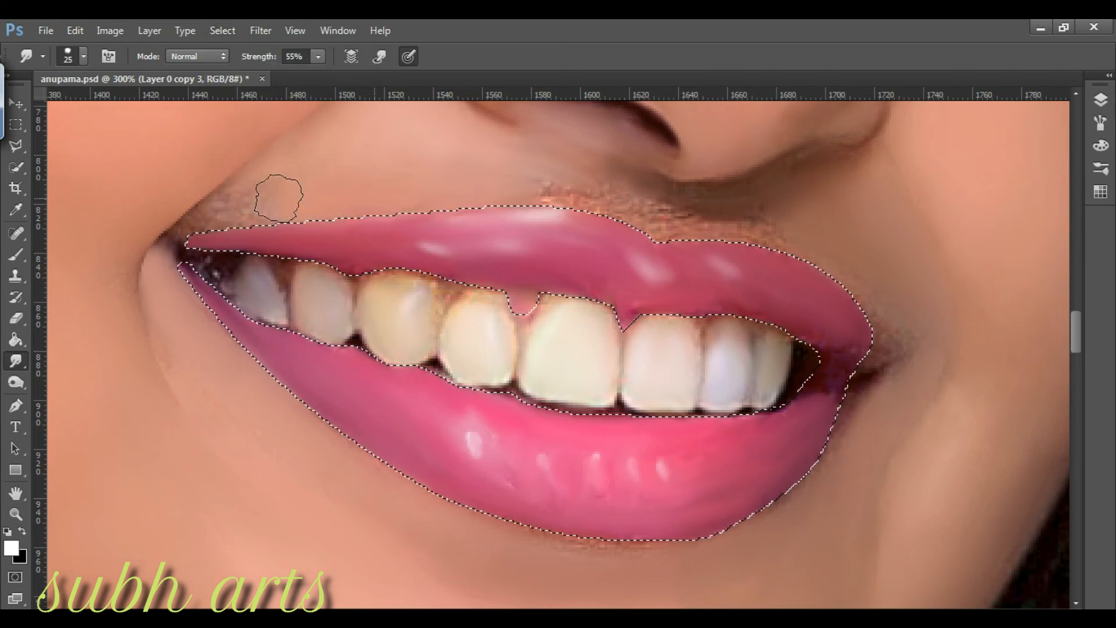
pyautogui.click(1101, 123)
pyautogui.click(1100, 123)
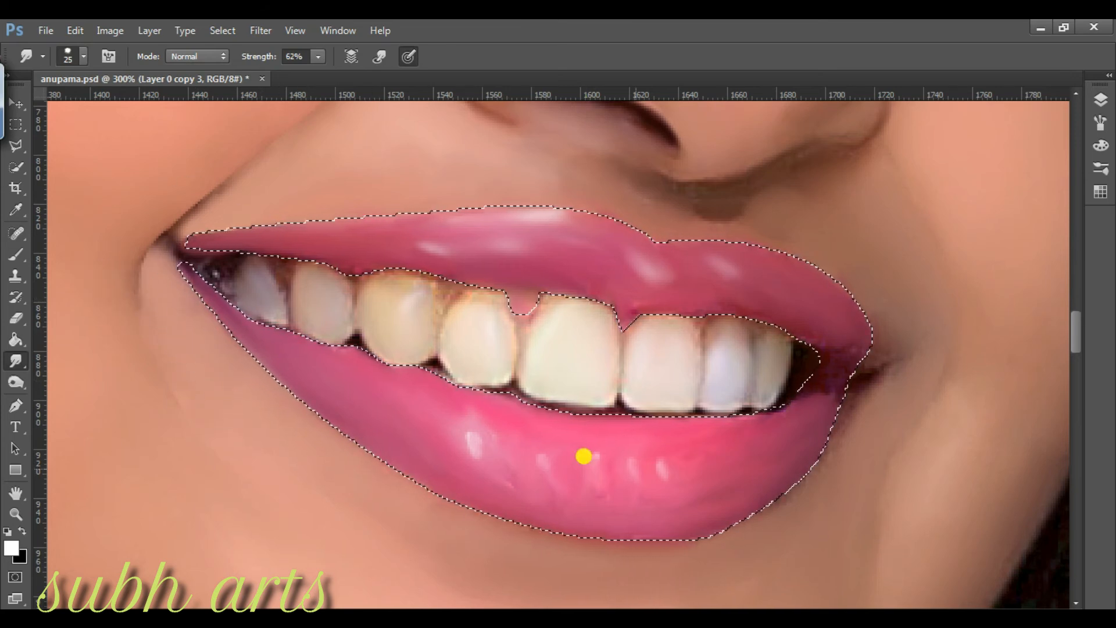
# Step: Compare the lips without their selection, restore it and touch up the skin along the upper lip's edge
pyautogui.click(224, 31)
pyautogui.click(256, 63)
pyautogui.click(226, 33)
pyautogui.click(250, 78)
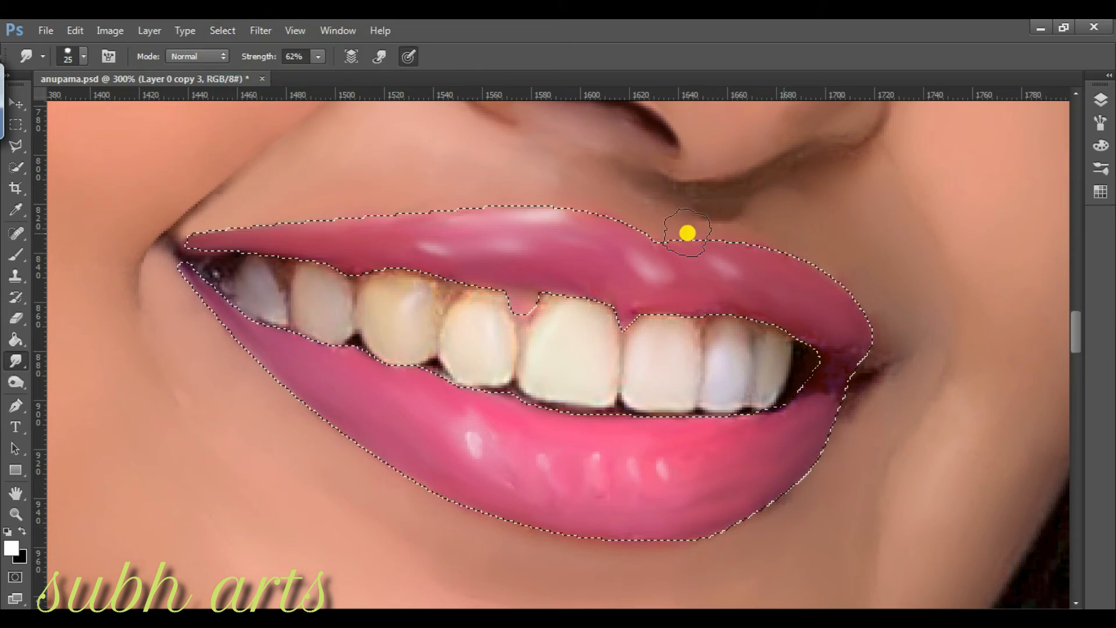
pyautogui.click(1101, 123)
pyautogui.click(1101, 123)
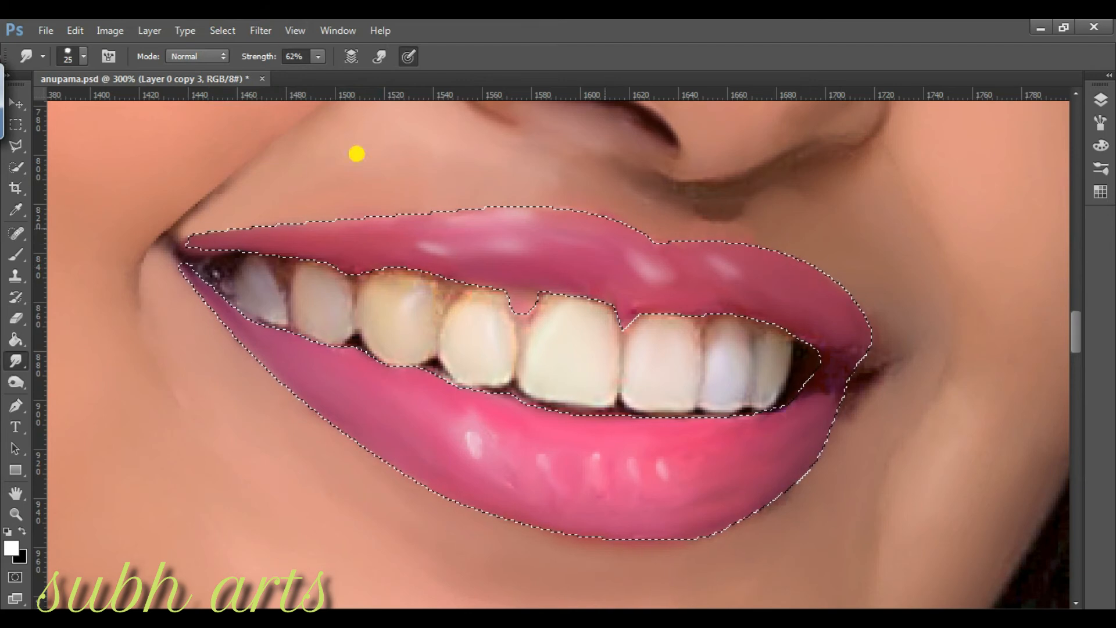
# Step: Deselect the lips and soften their outline and upper highlight with the size 25 Smudge brush
pyautogui.click(224, 31)
pyautogui.click(238, 64)
pyautogui.click(1100, 121)
pyautogui.click(1100, 121)
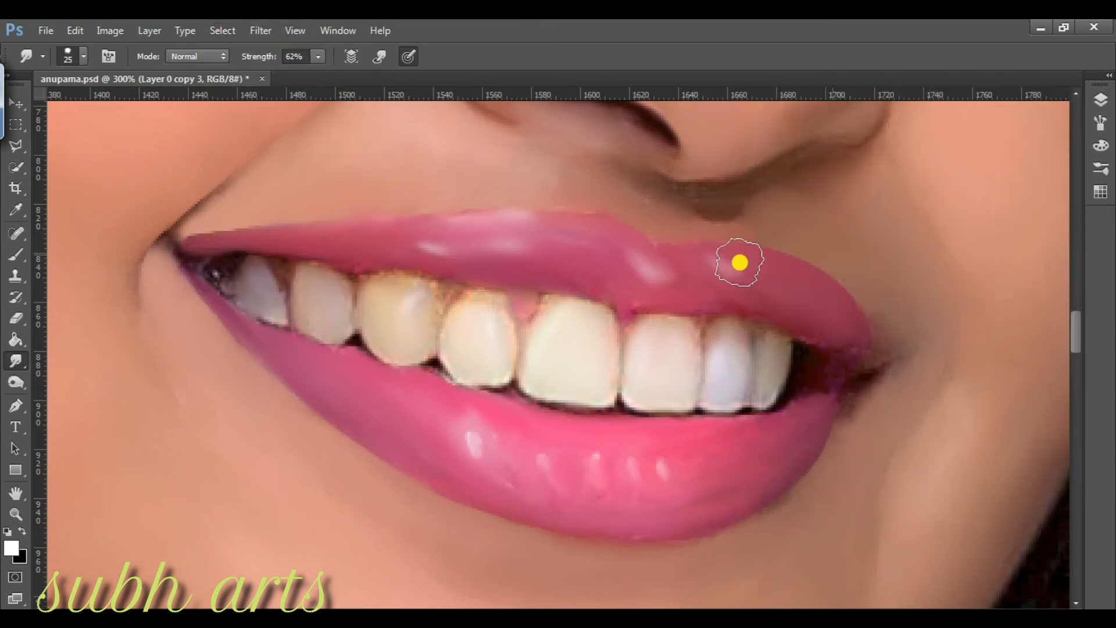
# Step: Check the lips in the whole portrait and hide Layer 0
pyautogui.press('z')
pyautogui.hotkey('ctrl', '0')
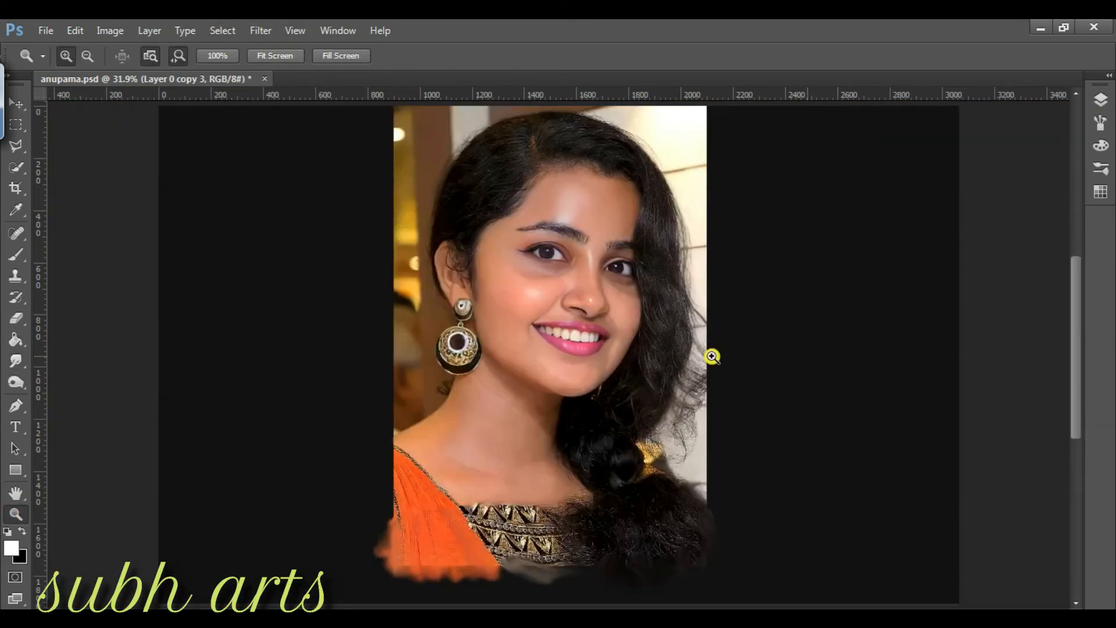
pyautogui.click(1100, 100)
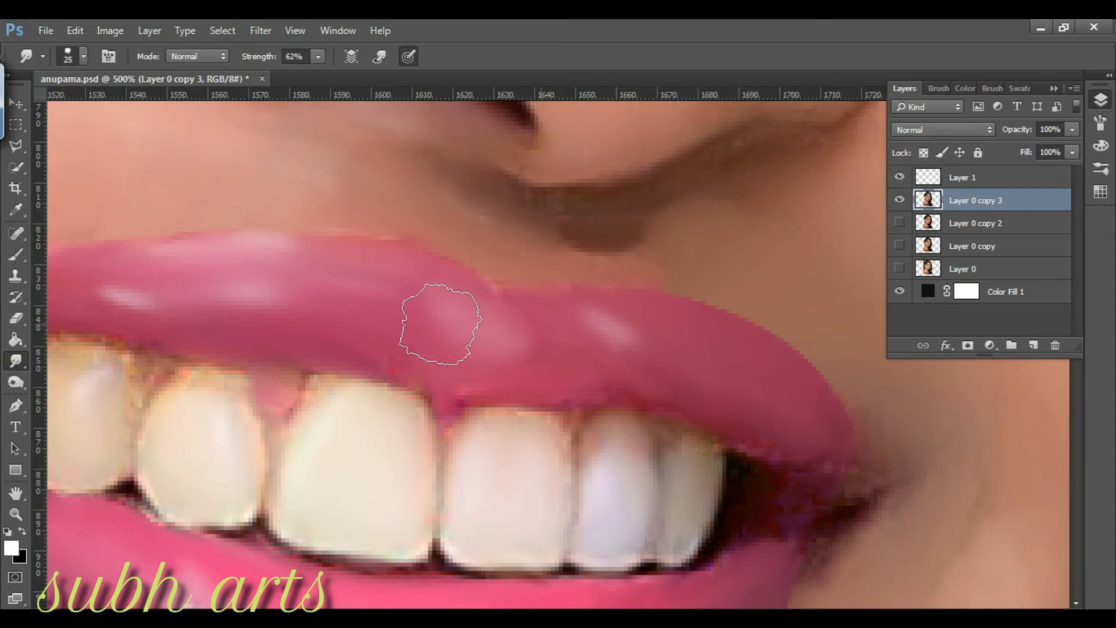
# Step: Switch Smudge to a 29 px soft round brush with spacing turned off and soften the upper lip's highlights
pyautogui.rightClick(299, 374)
pyautogui.click(304, 532)
pyautogui.rightClick(617, 315)
pyautogui.moveTo(752, 354); pyautogui.dragTo(718, 352)
pyautogui.click(1100, 123)
pyautogui.moveTo(488, 343); pyautogui.dragTo(413, 348)
pyautogui.click(910, 358)
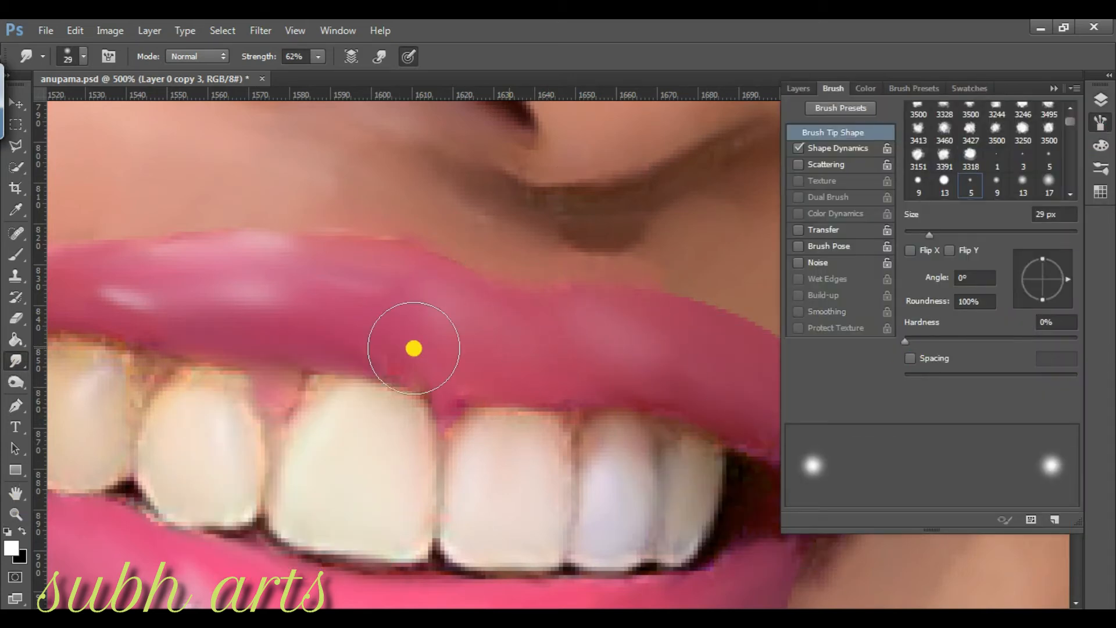
pyautogui.scroll(1, 414, 348)
pyautogui.click(1100, 123)
# Step: Reduce the Smudge brush to 15 and smooth the far-side teeth and the far mouth corner
pyautogui.rightClick(879, 293)
pyautogui.moveTo(981, 331); pyautogui.dragTo(974, 331)
pyautogui.click(780, 467)
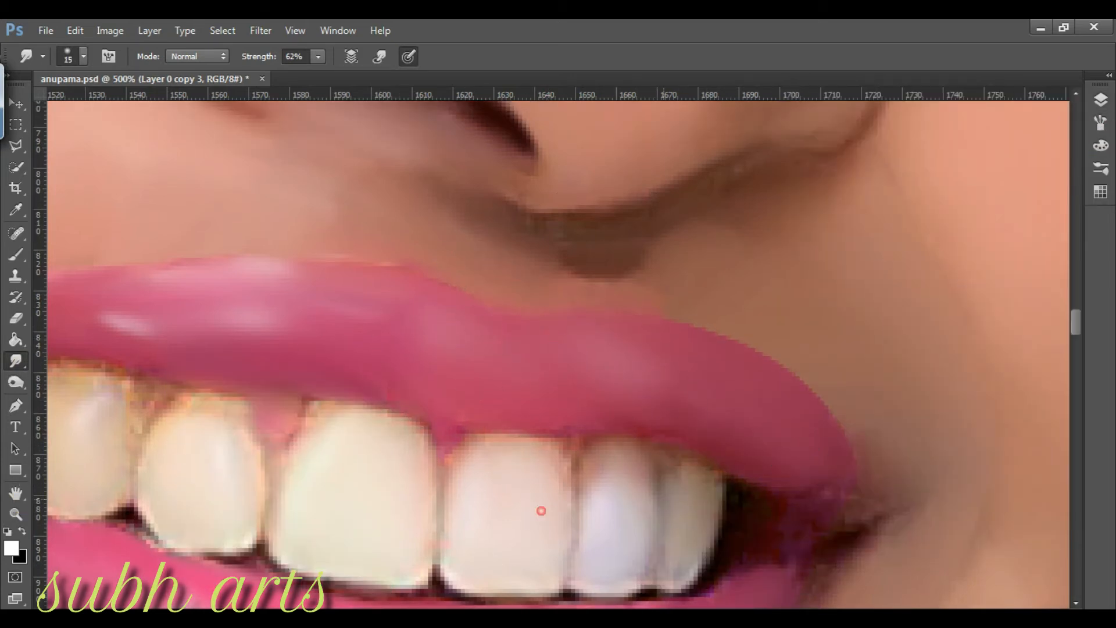
pyautogui.moveTo(605, 506); pyautogui.dragTo(602, 472)
pyautogui.moveTo(681, 482); pyautogui.dragTo(685, 552)
pyautogui.moveTo(814, 494); pyautogui.dragTo(863, 522)
pyautogui.moveTo(850, 465); pyautogui.dragTo(869, 434)
# Step: Smooth the front and near-side teeth, the gum edges and the dark near mouth corner with the size 15 Smudge brush
pyautogui.moveTo(204, 460); pyautogui.dragTo(197, 409)
pyautogui.moveTo(325, 450); pyautogui.dragTo(317, 427)
pyautogui.moveTo(401, 459); pyautogui.dragTo(418, 438)
pyautogui.moveTo(403, 555); pyautogui.dragTo(414, 576)
pyautogui.moveTo(471, 474); pyautogui.dragTo(511, 459)
pyautogui.moveTo(103, 418); pyautogui.dragTo(422, 429)
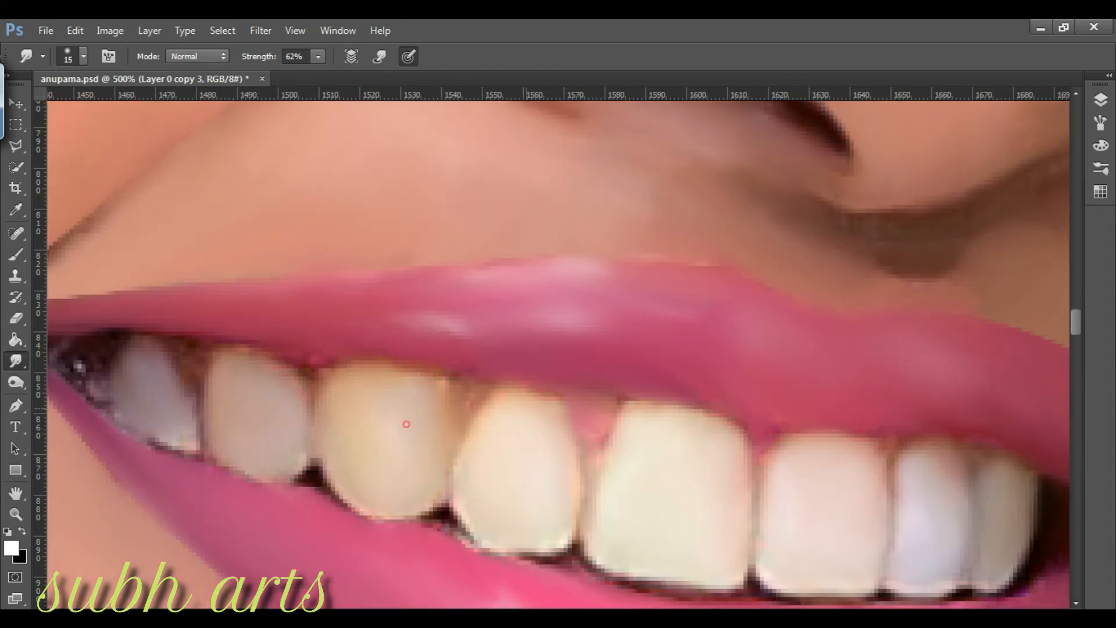
pyautogui.moveTo(150, 386); pyautogui.dragTo(82, 363)
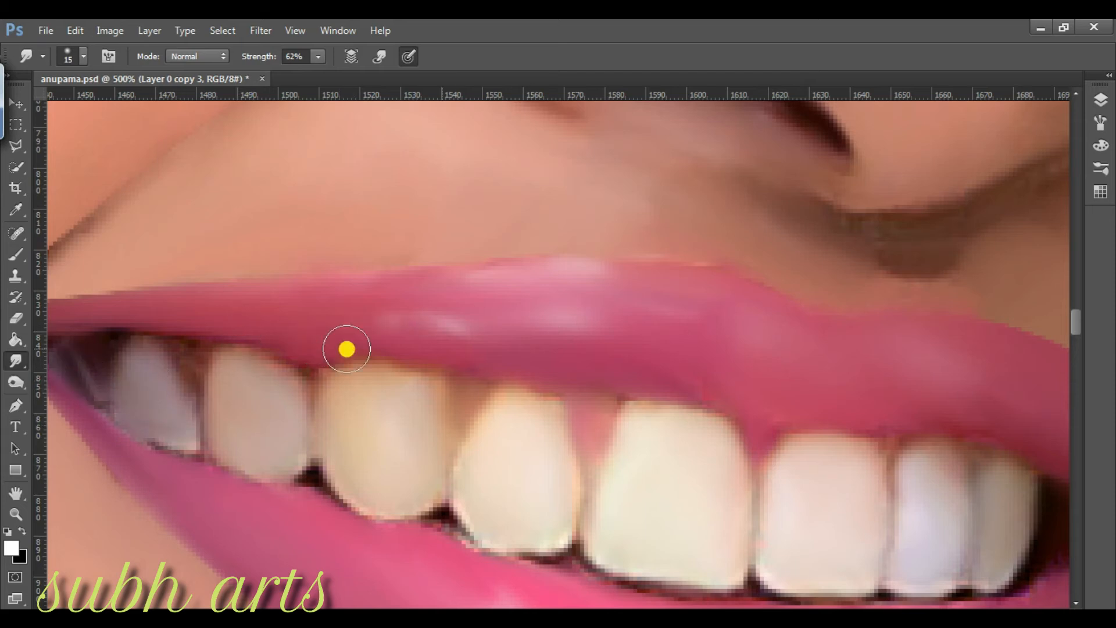
# Step: Smooth the neck and the skin beneath the jaw and earring with a size 50 Smudge brush
pyautogui.hotkey('ctrl', '0')
pyautogui.keyDown('ctrl'); pyautogui.click(517, 423); pyautogui.keyUp('ctrl')
pyautogui.moveTo(486, 340); pyautogui.dragTo(487, 306)
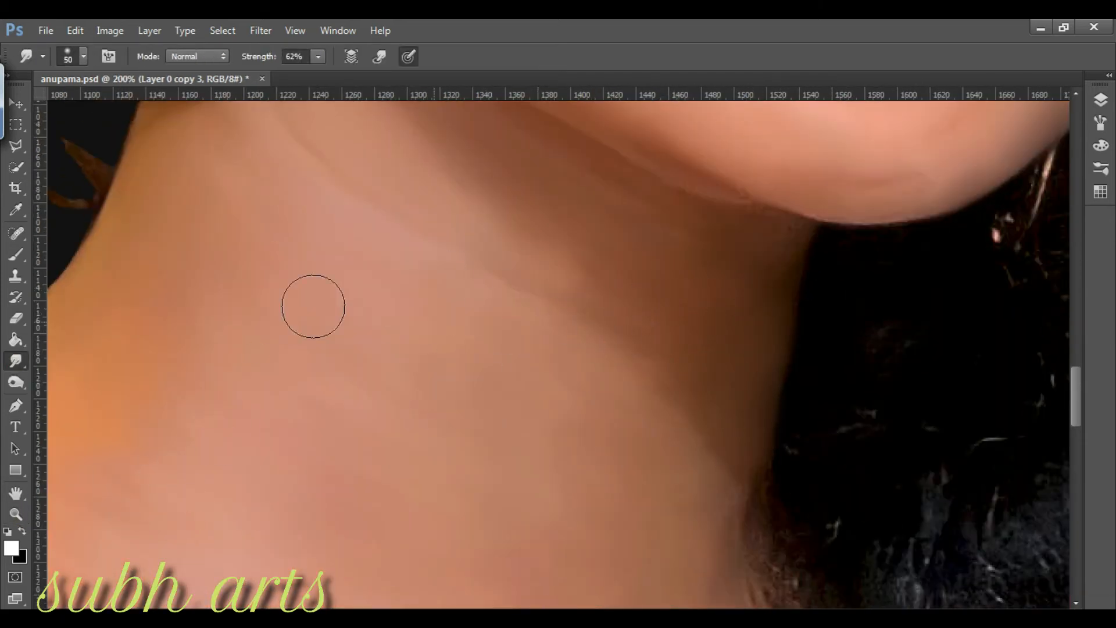
pyautogui.scroll(5, 655, 239)
pyautogui.moveTo(325, 357)
pyautogui.mouseDown()
pyautogui.moveTo(229, 351)
pyautogui.moveTo(145, 434)
pyautogui.mouseUp()
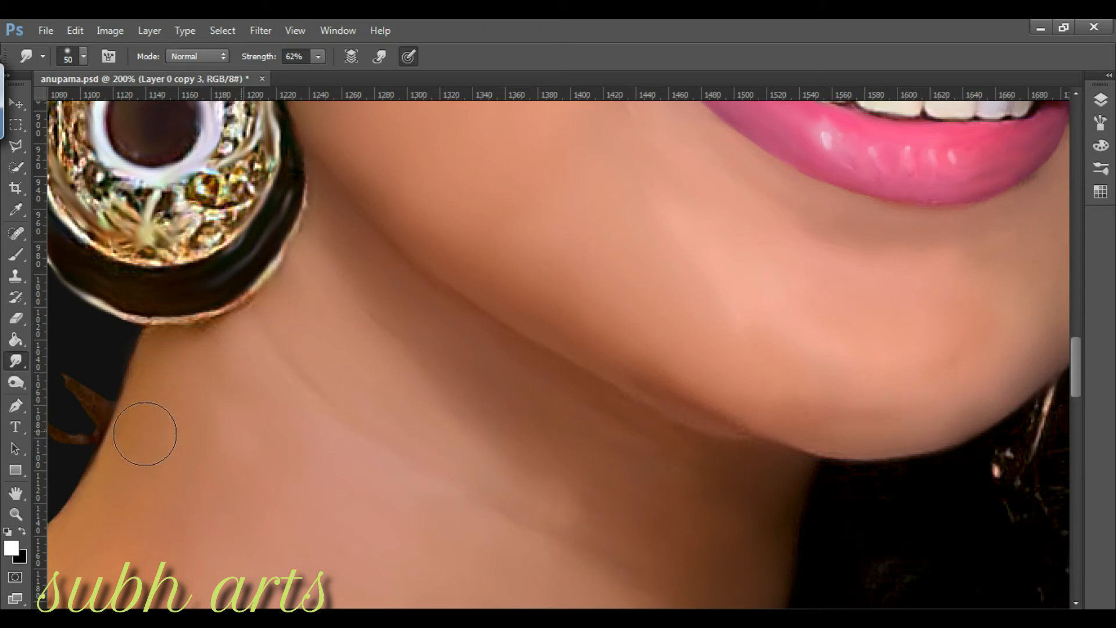
# Step: Smooth the shadow under the near eye with the size 50 Smudge brush and the far eye area with size 30
pyautogui.scroll(9, 660, 324)
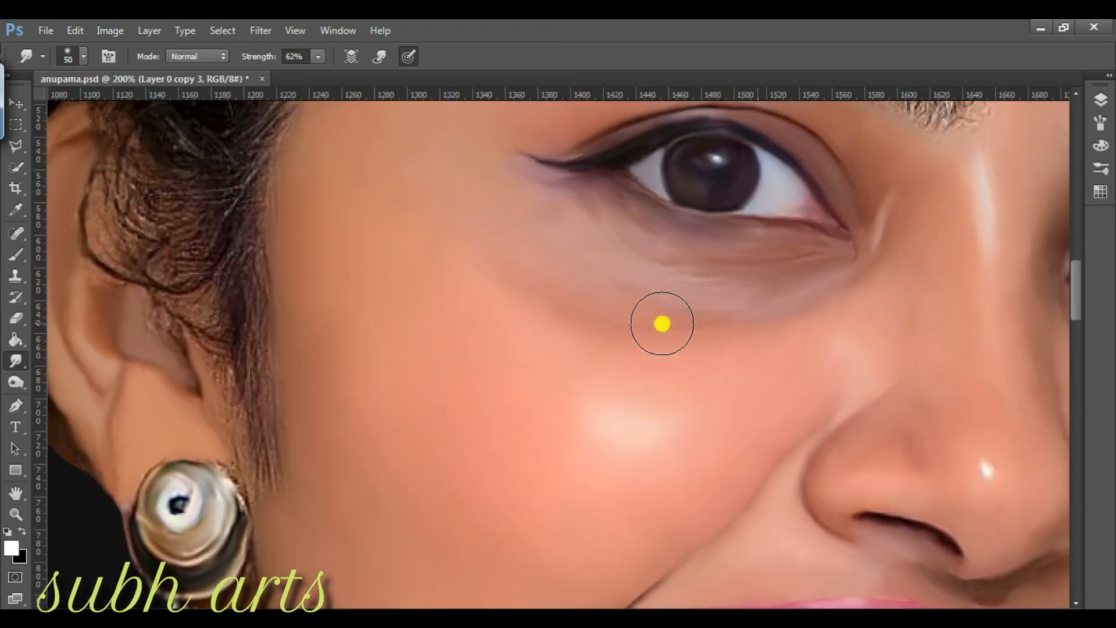
pyautogui.moveTo(546, 275)
pyautogui.mouseDown()
pyautogui.moveTo(742, 256)
pyautogui.moveTo(637, 281)
pyautogui.mouseUp()
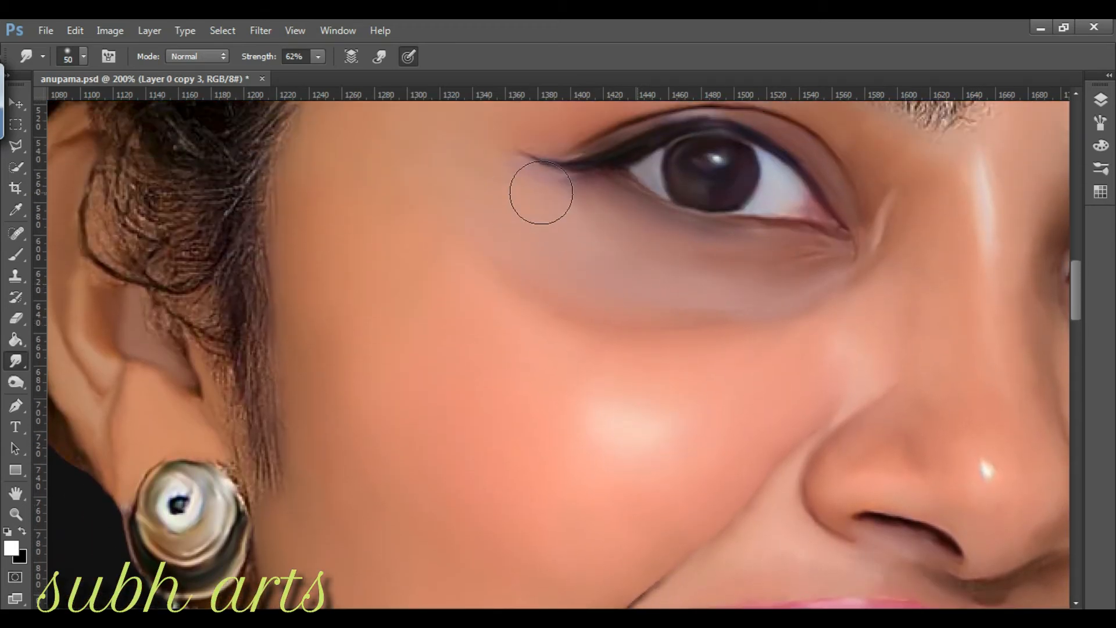
pyautogui.hscroll(3, 810, 287)
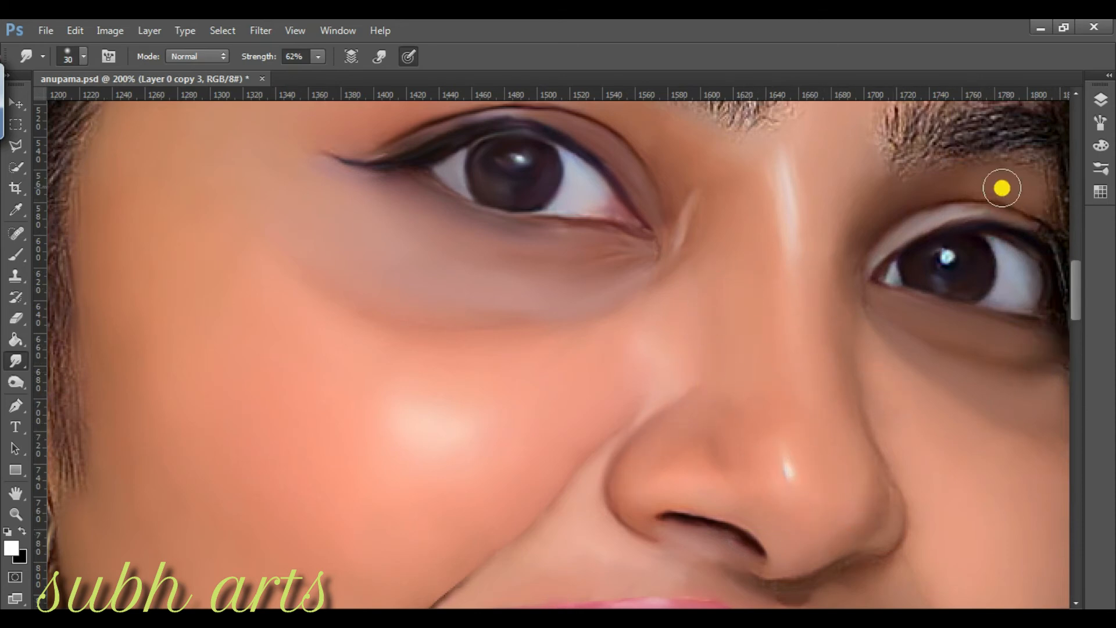
pyautogui.scroll(2, 469, 445)
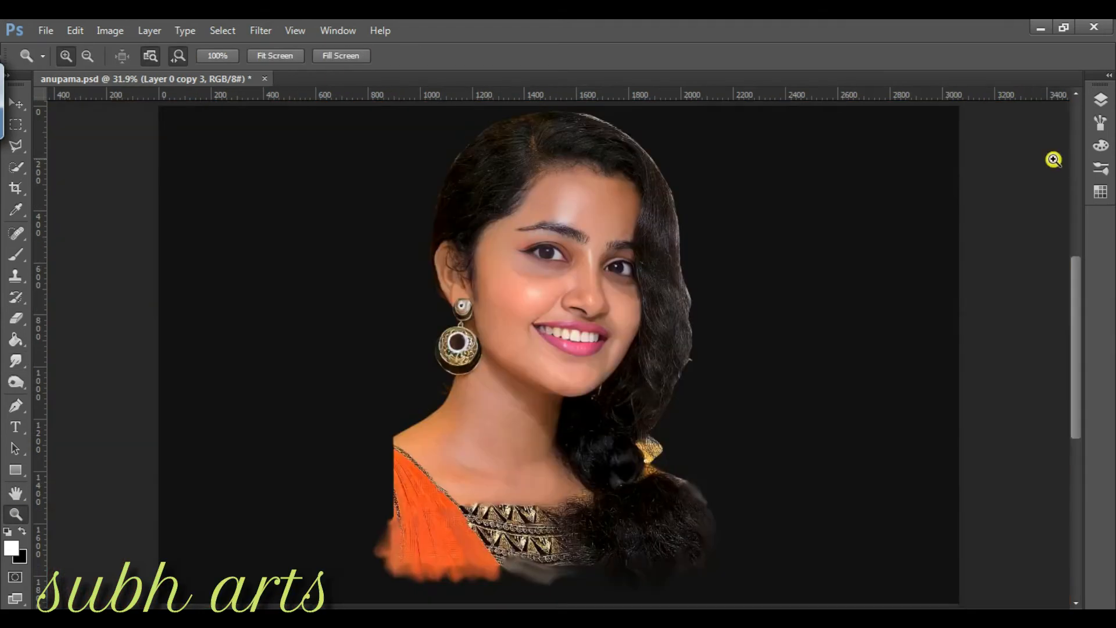
# Step: Add a new layer above Color Fill 1 and paint orange behind the woman's earring side with a soft 514 px brush
pyautogui.press('F7')
pyautogui.press('b')
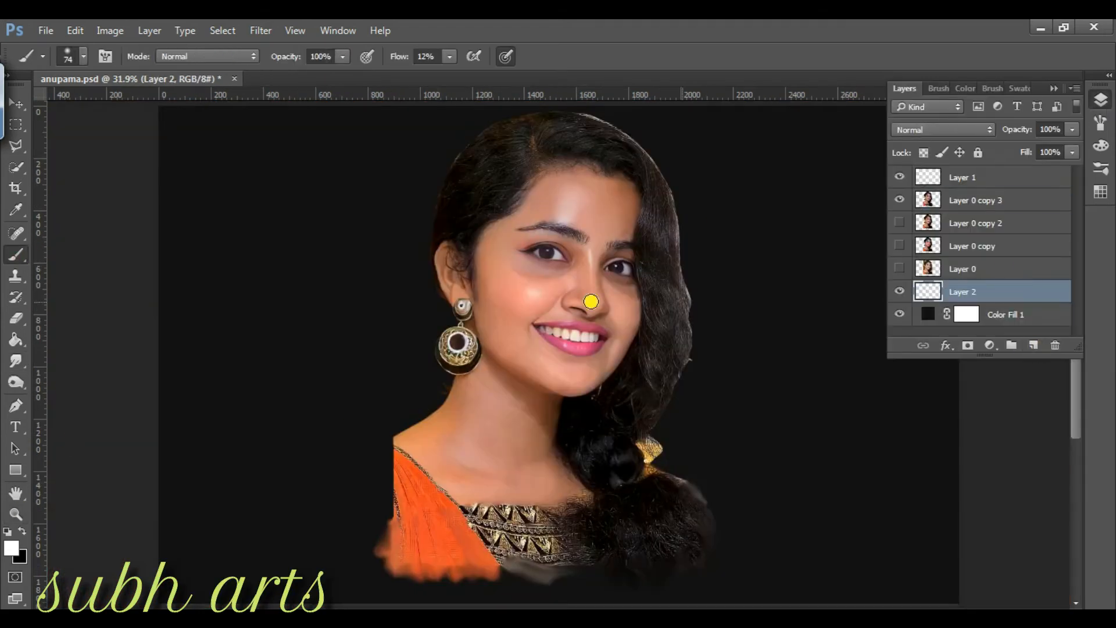
pyautogui.rightClick(590, 301)
pyautogui.moveTo(677, 341); pyautogui.dragTo(758, 341)
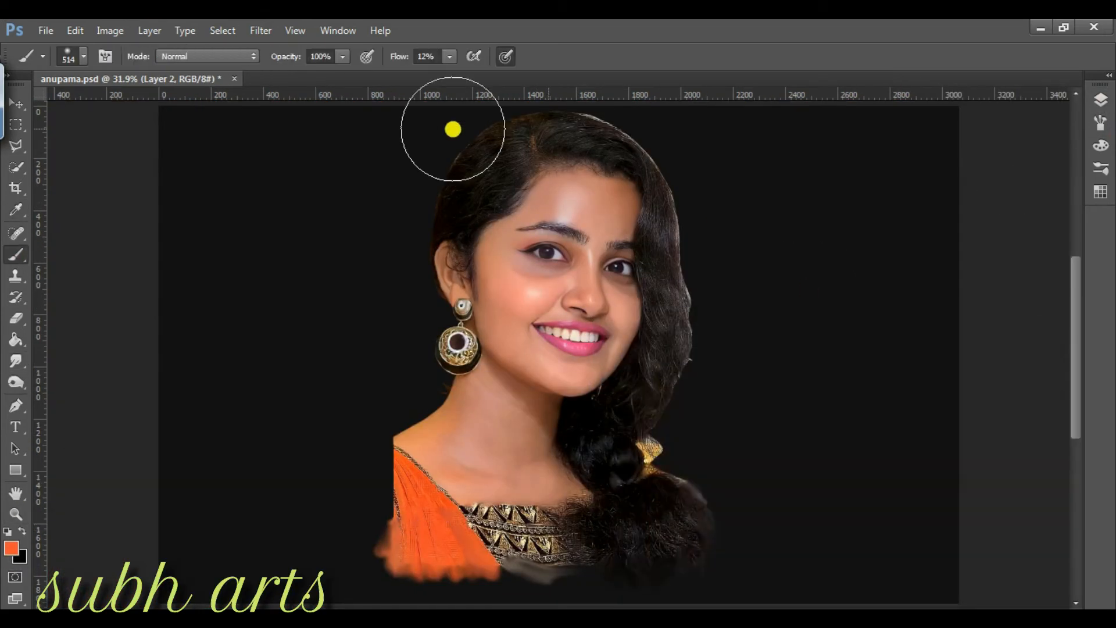
pyautogui.moveTo(377, 372)
pyautogui.mouseDown()
pyautogui.moveTo(374, 543)
pyautogui.moveTo(232, 477)
pyautogui.mouseUp()
pyautogui.click(349, 276)
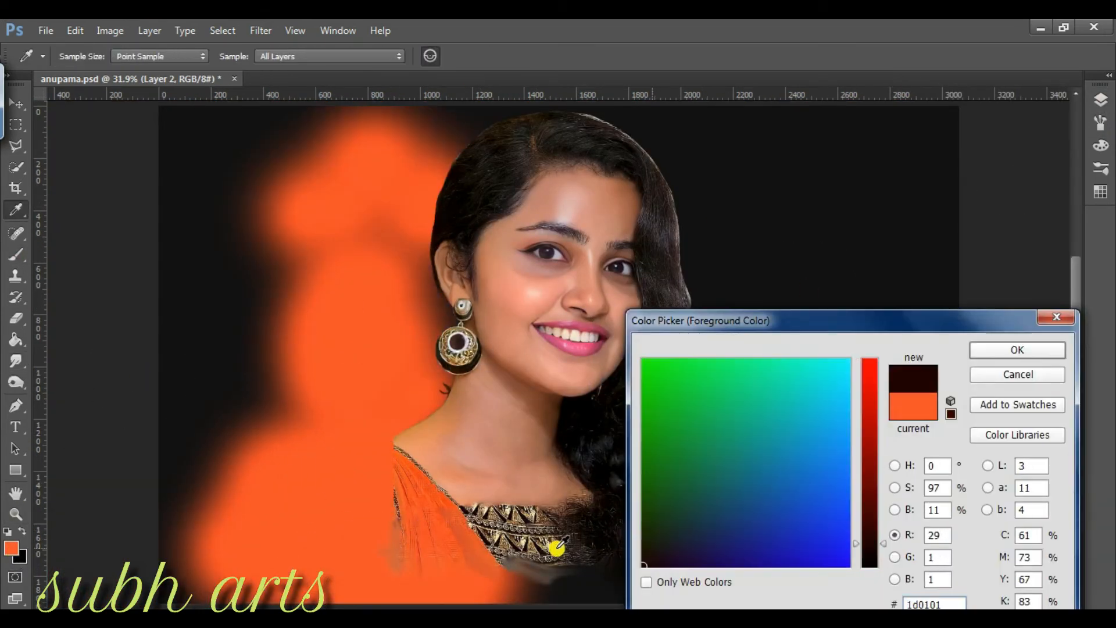
# Step: Paint salmon, cream and black patches around the woman with the brush at 100% flow, and blur the painted background
pyautogui.click(773, 380)
pyautogui.click(1042, 351)
pyautogui.moveTo(524, 590); pyautogui.dragTo(849, 474)
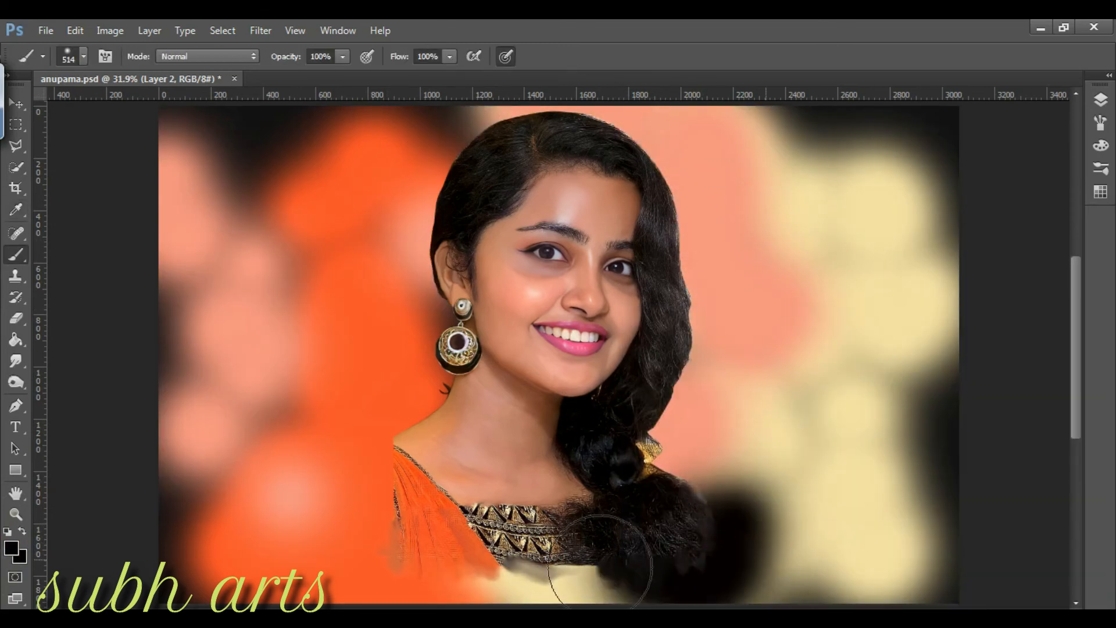
pyautogui.moveTo(598, 558); pyautogui.dragTo(672, 436)
pyautogui.moveTo(290, 494); pyautogui.dragTo(229, 142)
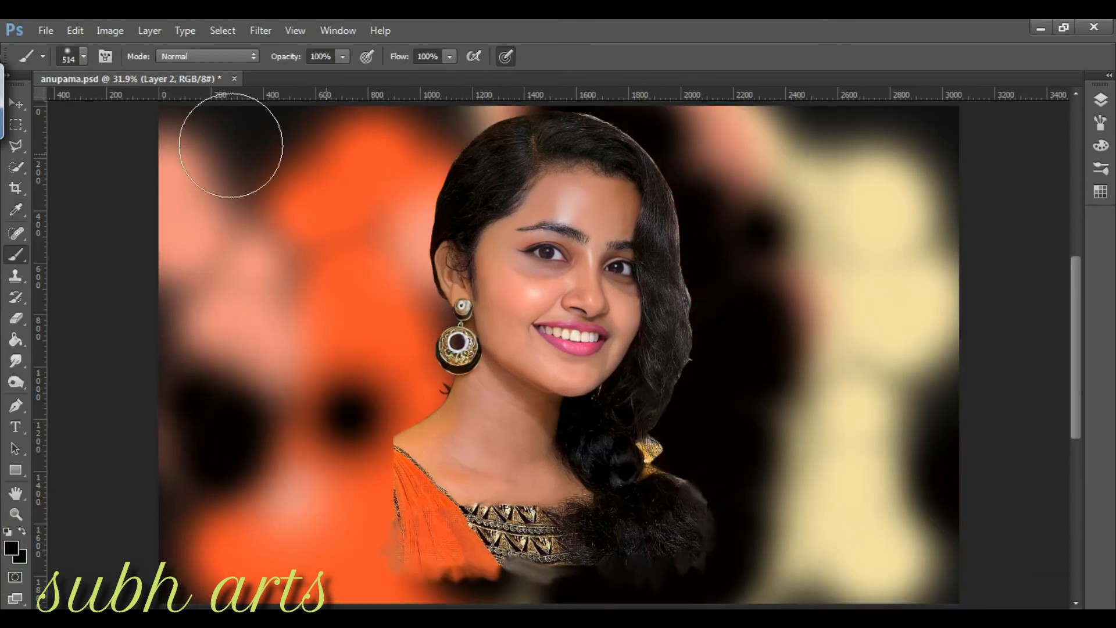
pyautogui.click(261, 30)
pyautogui.moveTo(361, 226)
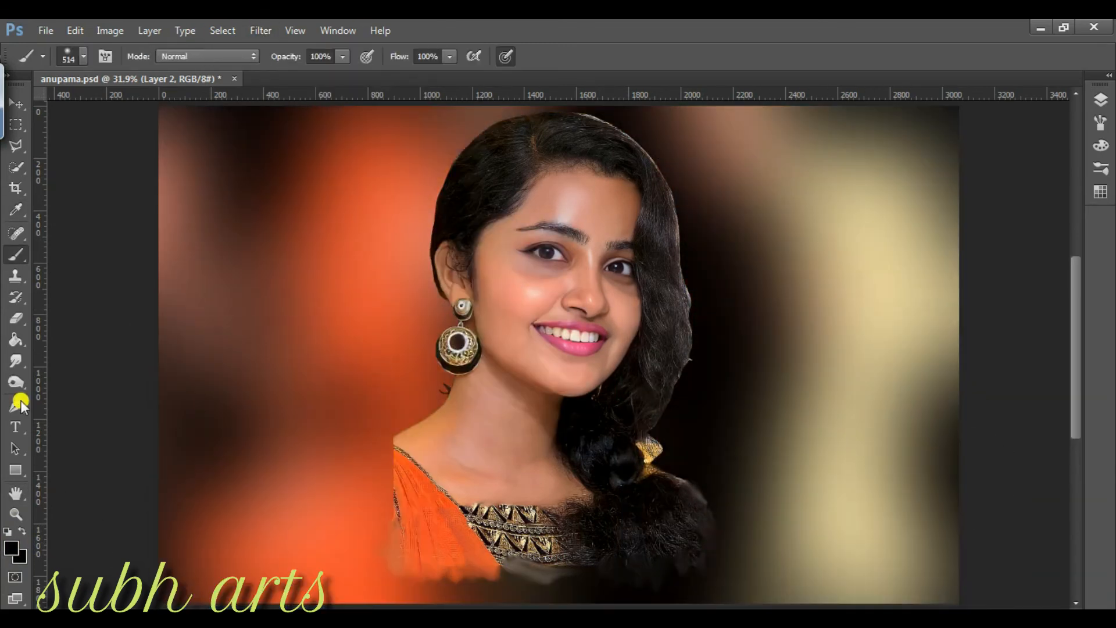
# Step: Smear the background colors on both sides of the woman into cloudy textures with a size 514 Smudge brush at 78% strength
pyautogui.rightClick(356, 302)
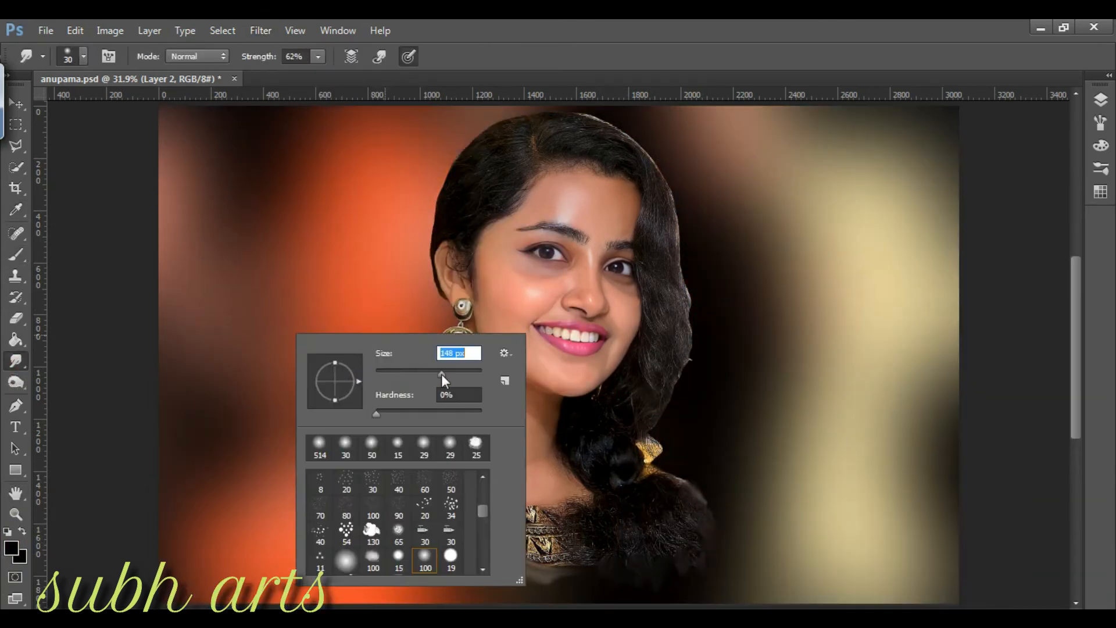
pyautogui.moveTo(296, 63); pyautogui.dragTo(275, 70)
pyautogui.write('78')
pyautogui.press('Return')
pyautogui.moveTo(284, 361)
pyautogui.mouseDown()
pyautogui.moveTo(215, 259)
pyautogui.moveTo(361, 523)
pyautogui.moveTo(313, 443)
pyautogui.mouseUp()
pyautogui.scroll(1, 313, 443)
pyautogui.moveTo(831, 349)
pyautogui.mouseDown()
pyautogui.moveTo(775, 187)
pyautogui.moveTo(683, 473)
pyautogui.moveTo(755, 215)
pyautogui.moveTo(900, 460)
pyautogui.mouseUp()
pyautogui.scroll(-3, 900, 461)
pyautogui.moveTo(872, 326)
pyautogui.mouseDown()
pyautogui.moveTo(748, 458)
pyautogui.moveTo(767, 361)
pyautogui.moveTo(765, 291)
pyautogui.mouseUp()
pyautogui.moveTo(356, 448)
pyautogui.mouseDown()
pyautogui.moveTo(282, 392)
pyautogui.moveTo(264, 407)
pyautogui.mouseUp()
pyautogui.scroll(2, 405, 378)
pyautogui.scroll(3, 405, 378)
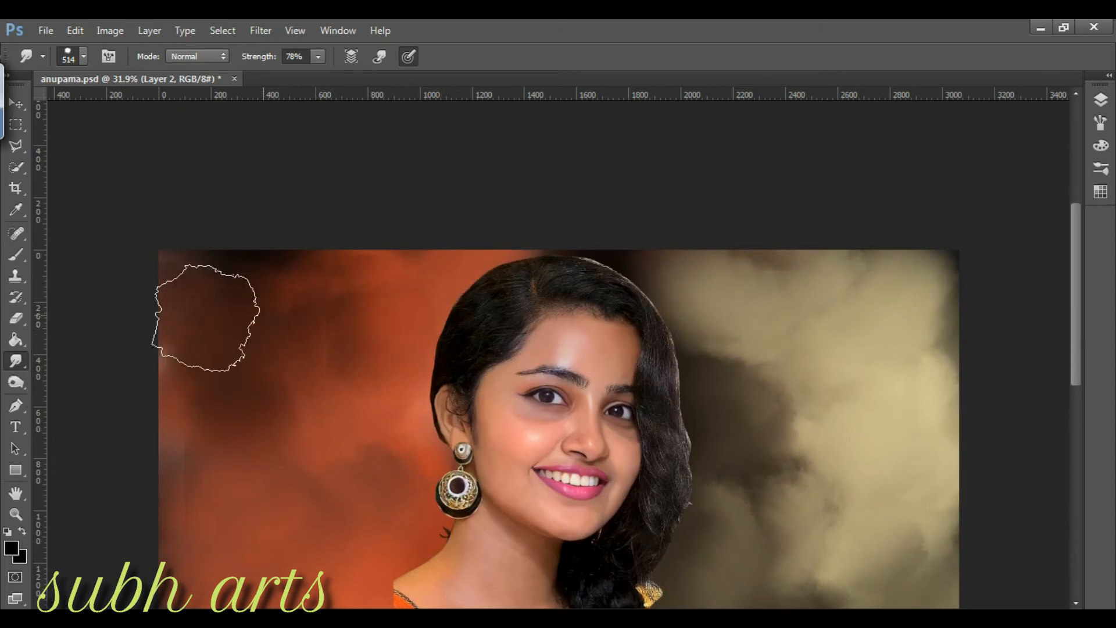
# Step: Smear the orange background in front of the woman's face and set the Smudge brush to 281 px
pyautogui.moveTo(298, 476); pyautogui.dragTo(346, 496)
pyautogui.scroll(-3, 346, 496)
pyautogui.rightClick(400, 333)
pyautogui.scroll(1, 496, 536)
pyautogui.click(511, 493)
pyautogui.click(365, 353)
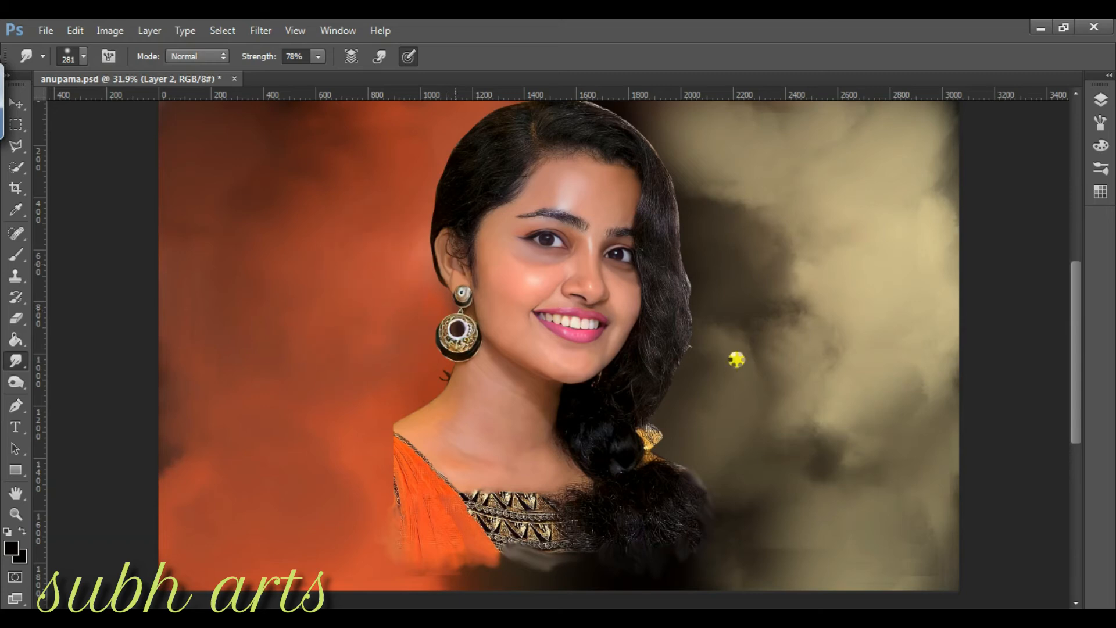
# Step: Switch the Smudge tool to a 162 px round tip and rub rounded cloud strokes into the background on both sides of the woman
pyautogui.press('F5')
pyautogui.click(997, 129)
pyautogui.moveTo(977, 238); pyautogui.dragTo(1017, 236)
pyautogui.click(918, 359)
pyautogui.moveTo(387, 284); pyautogui.dragTo(243, 330)
pyautogui.scroll(1, 243, 330)
pyautogui.press('F5')
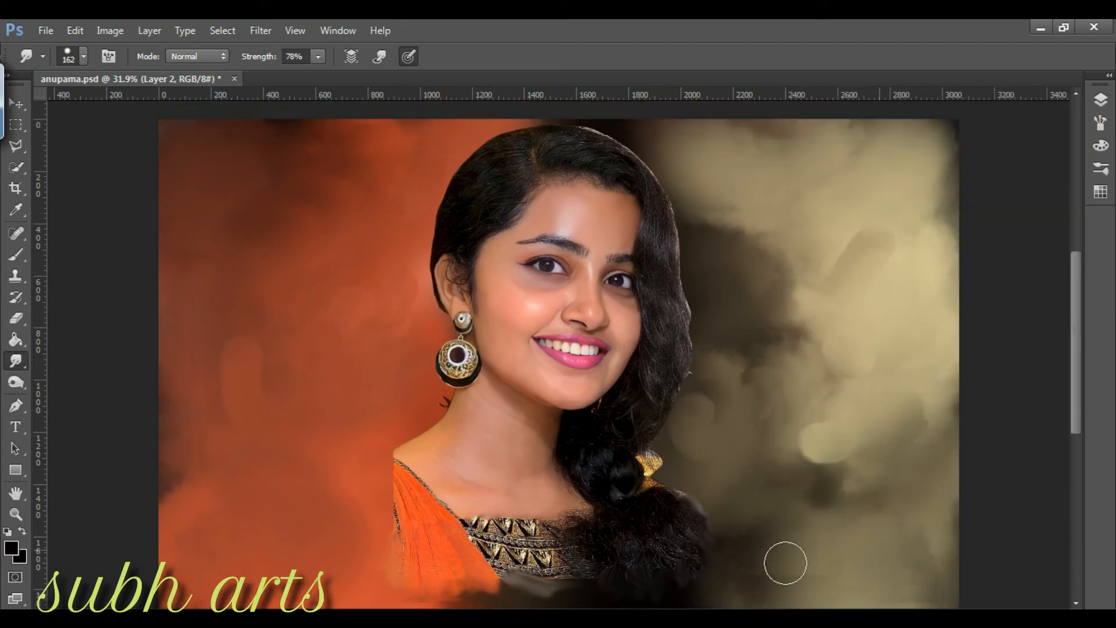
pyautogui.moveTo(907, 145); pyautogui.dragTo(924, 203)
pyautogui.moveTo(669, 134); pyautogui.dragTo(680, 172)
pyautogui.click(436, 176)
pyautogui.click(182, 483)
pyautogui.click(356, 579)
# Step: Duplicate Layer 2 and bring the copy to the top of the layer stack
pyautogui.press('F7')
pyautogui.hotkey('ctrl', 'j')
pyautogui.hotkey('ctrl', 'shift', ']')
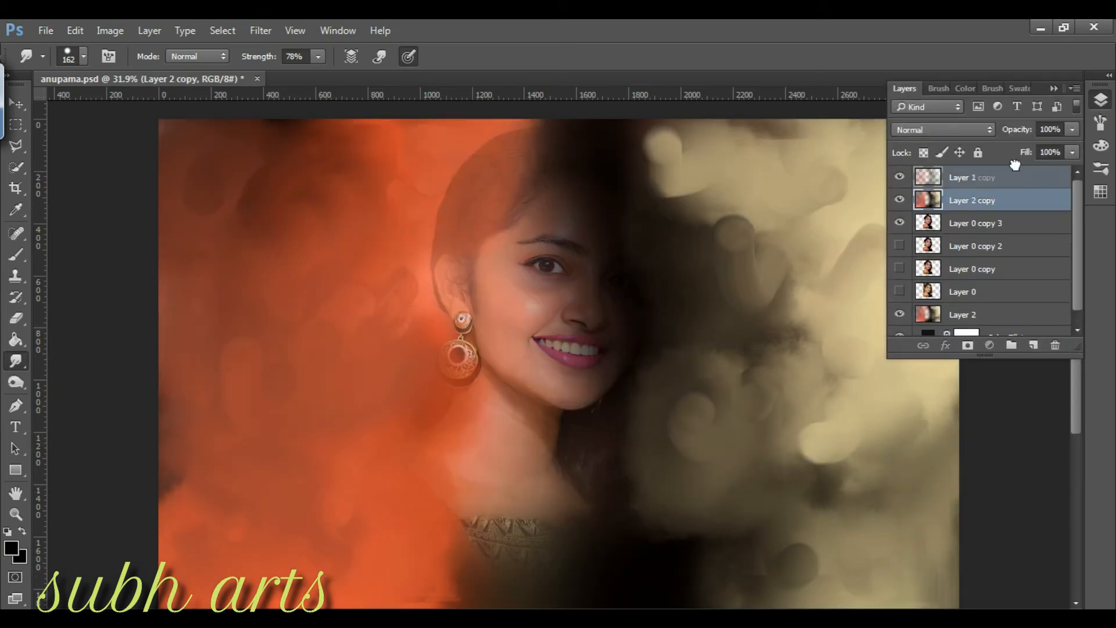
# Step: Mask Layer 2 copy, painting black to uncover the woman's face, hair and neck and white to blend her shoulder edges into the background
pyautogui.click(967, 346)
pyautogui.press('b')
pyautogui.moveTo(494, 163)
pyautogui.mouseDown()
pyautogui.moveTo(511, 250)
pyautogui.moveTo(430, 478)
pyautogui.moveTo(610, 494)
pyautogui.mouseUp()
pyautogui.press('x')
pyautogui.moveTo(791, 566)
pyautogui.mouseDown()
pyautogui.moveTo(738, 610)
pyautogui.moveTo(338, 582)
pyautogui.moveTo(313, 421)
pyautogui.moveTo(331, 256)
pyautogui.mouseUp()
pyautogui.press('x')
pyautogui.moveTo(407, 454)
pyautogui.mouseDown()
pyautogui.moveTo(439, 468)
pyautogui.moveTo(474, 419)
pyautogui.mouseUp()
pyautogui.click(22, 531)
pyautogui.moveTo(718, 456); pyautogui.dragTo(693, 458)
pyautogui.click(15, 449)
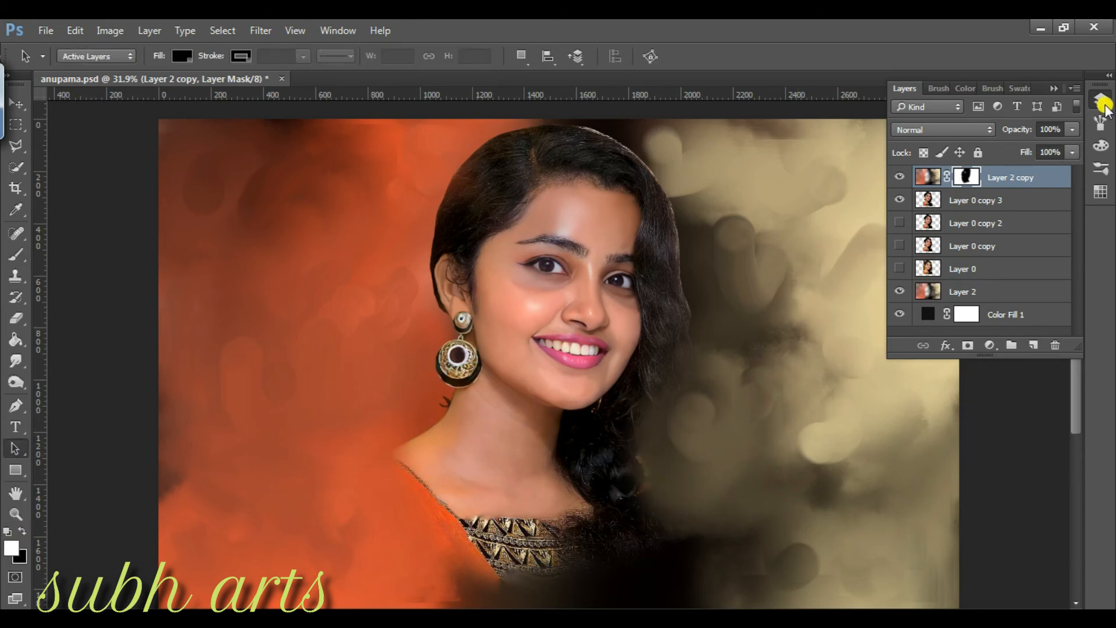
# Step: Apply the layer mask on Layer 2 copy and make Layer 0 copy 3 the active layer
pyautogui.click(1103, 105)
pyautogui.press('z')
pyautogui.moveTo(559, 240); pyautogui.dragTo(668, 216)
pyautogui.click(1100, 101)
pyautogui.rightClick(966, 176)
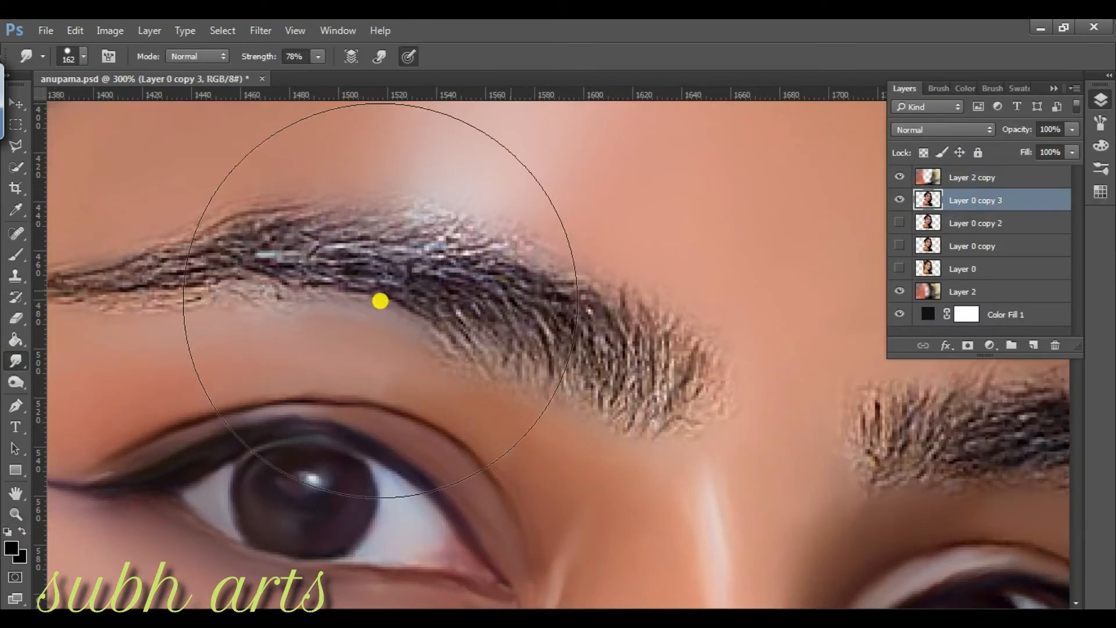
# Step: Give the Smudge tool the 11 px three-dot tip with Transfer enabled and 1% spacing
pyautogui.rightClick(526, 352)
pyautogui.doubleClick(643, 513)
pyautogui.press('F5')
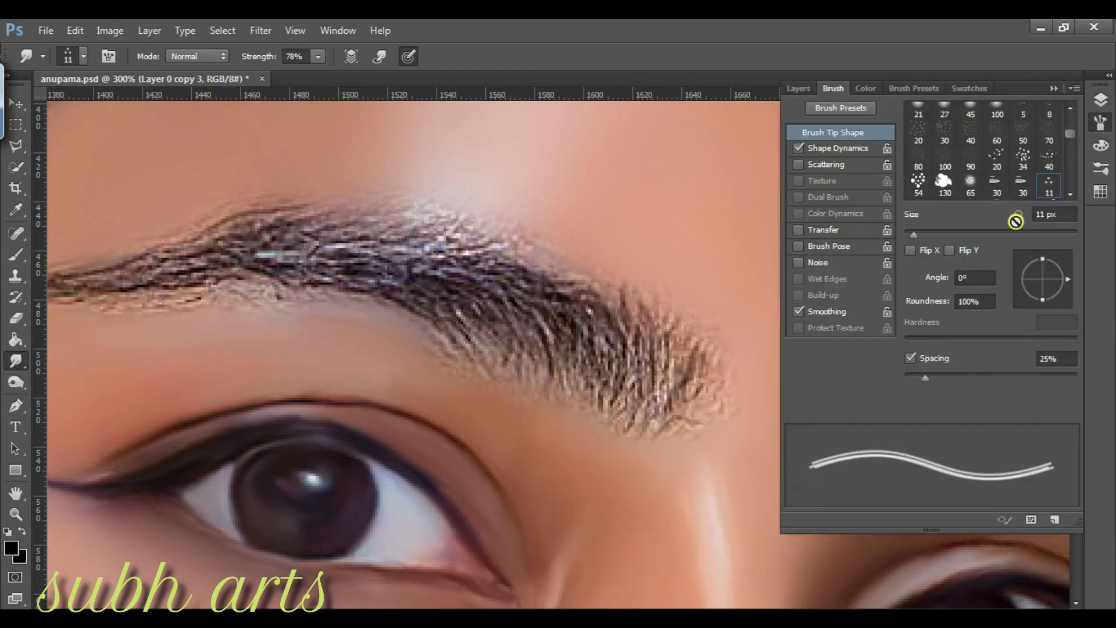
pyautogui.click(799, 230)
pyautogui.moveTo(925, 378); pyautogui.dragTo(905, 378)
# Step: Smudge the near eyebrow along its hair direction from the inner end to the outer tip with the 11 px three-dot brush
pyautogui.moveTo(555, 314); pyautogui.dragTo(610, 367)
pyautogui.moveTo(590, 309); pyautogui.dragTo(650, 379)
pyautogui.moveTo(645, 332); pyautogui.dragTo(666, 413)
pyautogui.moveTo(701, 352); pyautogui.dragTo(660, 426)
pyautogui.moveTo(663, 340); pyautogui.dragTo(675, 388)
pyautogui.moveTo(570, 340); pyautogui.dragTo(616, 401)
pyautogui.moveTo(446, 273); pyautogui.dragTo(503, 333)
pyautogui.moveTo(412, 290); pyautogui.dragTo(494, 361)
pyautogui.moveTo(447, 287); pyautogui.dragTo(508, 353)
pyautogui.moveTo(540, 308); pyautogui.dragTo(558, 358)
pyautogui.moveTo(381, 244)
pyautogui.mouseDown()
pyautogui.moveTo(279, 256)
pyautogui.moveTo(204, 237)
pyautogui.mouseUp()
pyautogui.moveTo(224, 250); pyautogui.dragTo(143, 277)
pyautogui.moveTo(247, 269); pyautogui.dragTo(137, 291)
pyautogui.moveTo(145, 284); pyautogui.dragTo(58, 279)
pyautogui.moveTo(241, 262)
pyautogui.mouseDown()
pyautogui.moveTo(453, 270)
pyautogui.moveTo(259, 253)
pyautogui.mouseUp()
pyautogui.moveTo(334, 228); pyautogui.dragTo(465, 236)
pyautogui.moveTo(416, 236); pyautogui.dragTo(291, 221)
pyautogui.moveTo(433, 261); pyautogui.dragTo(578, 296)
pyautogui.moveTo(541, 314); pyautogui.dragTo(591, 389)
pyautogui.moveTo(520, 314); pyautogui.dragTo(568, 395)
pyautogui.moveTo(607, 335); pyautogui.dragTo(642, 422)
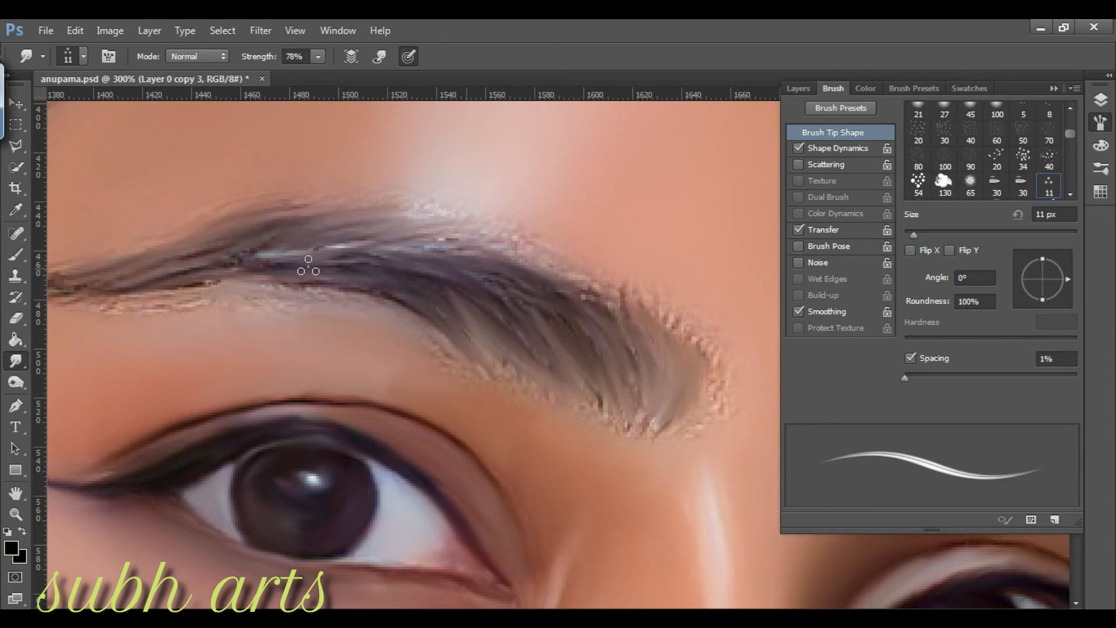
# Step: Smudge the far eyebrow along its hair direction up to the hair with the 11 px three-dot brush
pyautogui.click(1099, 122)
pyautogui.hscroll(5, 554, 451)
pyautogui.moveTo(553, 462); pyautogui.dragTo(602, 395)
pyautogui.moveTo(596, 465); pyautogui.dragTo(686, 411)
pyautogui.moveTo(628, 459); pyautogui.dragTo(714, 414)
pyautogui.moveTo(613, 408); pyautogui.dragTo(721, 389)
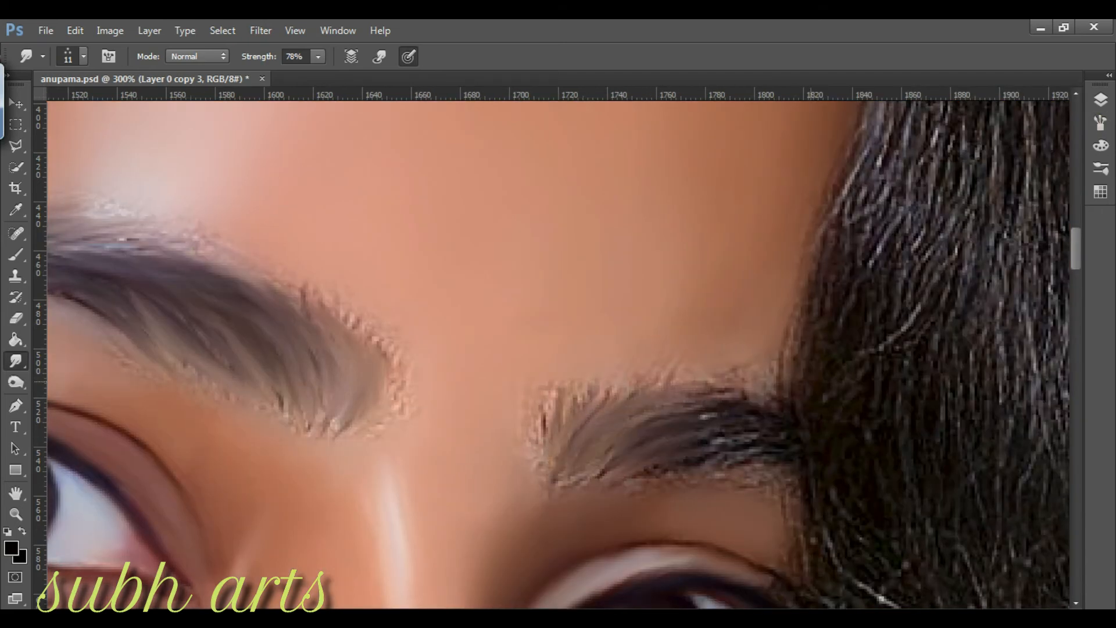
pyautogui.moveTo(563, 431); pyautogui.dragTo(764, 442)
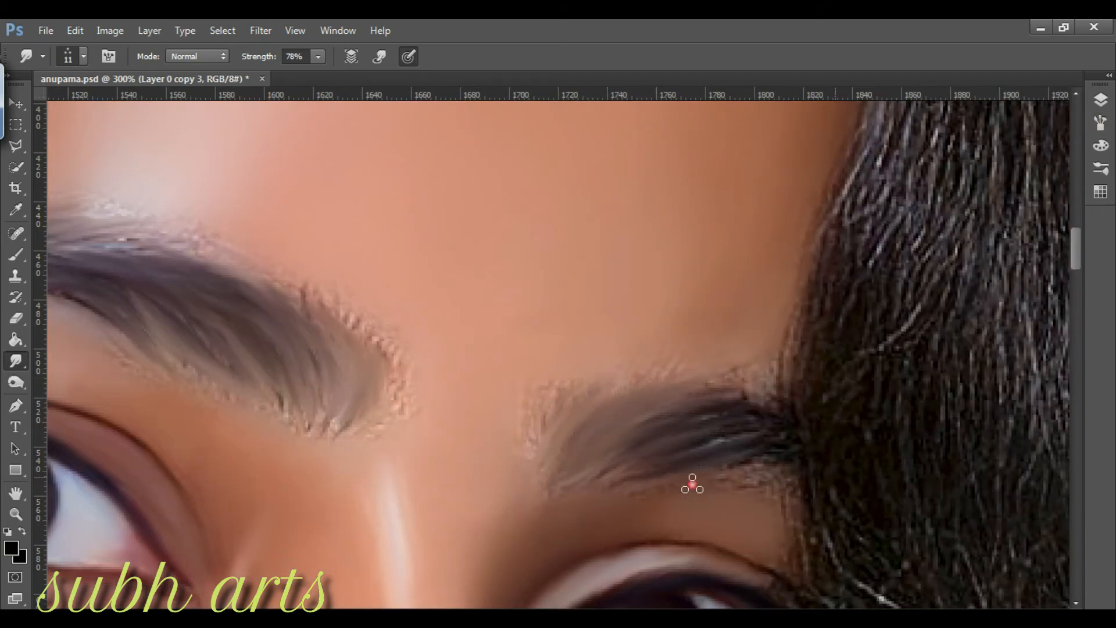
# Step: Soften the rough skin edges around the near eyebrow and refine its ends with a soft 32 px Smudge brush
pyautogui.hscroll(-5, 523, 465)
pyautogui.rightClick(279, 270)
pyautogui.click(359, 384)
pyautogui.click(373, 320)
pyautogui.rightClick(327, 281)
pyautogui.click(427, 322)
pyautogui.click(274, 351)
pyautogui.click(1101, 123)
pyautogui.click(1101, 123)
pyautogui.moveTo(540, 381); pyautogui.dragTo(692, 432)
pyautogui.moveTo(824, 385)
pyautogui.mouseDown()
pyautogui.moveTo(708, 262)
pyautogui.moveTo(551, 192)
pyautogui.mouseUp()
pyautogui.moveTo(334, 325); pyautogui.dragTo(214, 328)
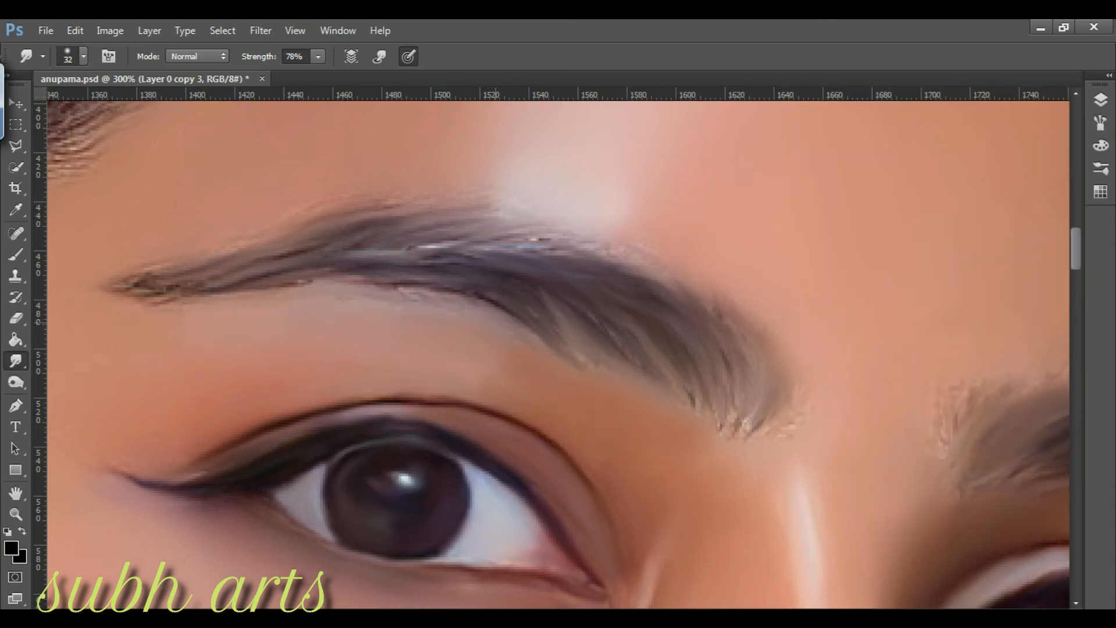
pyautogui.moveTo(793, 434)
pyautogui.mouseDown()
pyautogui.moveTo(510, 241)
pyautogui.moveTo(116, 285)
pyautogui.mouseUp()
# Step: Begin smudging the hair on the earring side along the strands at 200% zoom, adjusting the brush tip settings
pyautogui.press('z')
pyautogui.rightClick(192, 425)
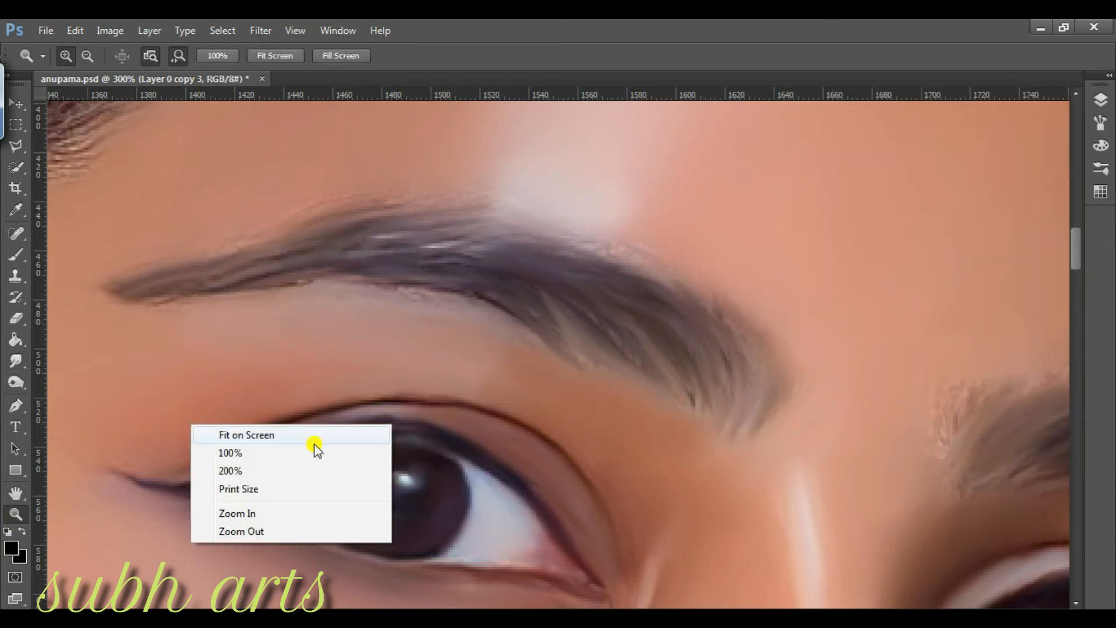
pyautogui.click(314, 442)
pyautogui.click(544, 206)
pyautogui.click(544, 206)
pyautogui.press('r')
pyautogui.moveTo(533, 345); pyautogui.dragTo(459, 384)
pyautogui.moveTo(559, 291); pyautogui.dragTo(512, 326)
pyautogui.click(1101, 123)
pyautogui.click(940, 360)
pyautogui.click(1101, 124)
pyautogui.moveTo(520, 366); pyautogui.dragTo(335, 462)
# Step: Lower the Smudge strength and stroke the earring-side hair from the parting down toward the outer edge
pyautogui.click(318, 56)
pyautogui.moveTo(318, 70); pyautogui.dragTo(303, 70)
pyautogui.moveTo(339, 481); pyautogui.dragTo(272, 496)
pyautogui.moveTo(570, 209); pyautogui.dragTo(488, 279)
pyautogui.moveTo(617, 236); pyautogui.dragTo(503, 294)
pyautogui.moveTo(555, 166); pyautogui.dragTo(433, 210)
pyautogui.moveTo(427, 361); pyautogui.dragTo(361, 421)
pyautogui.moveTo(529, 317)
pyautogui.mouseDown()
pyautogui.moveTo(378, 406)
pyautogui.moveTo(175, 480)
pyautogui.mouseUp()
pyautogui.moveTo(343, 360); pyautogui.dragTo(190, 408)
pyautogui.moveTo(361, 285); pyautogui.dragTo(207, 302)
# Step: Choose the multi-dot Smudge tip, set its size to 52 px and the strength to 55%
pyautogui.rightClick(236, 305)
pyautogui.click(396, 543)
pyautogui.moveTo(416, 325); pyautogui.dragTo(344, 319)
pyautogui.write('52')
pyautogui.press('Return')
pyautogui.click(318, 56)
pyautogui.moveTo(303, 70); pyautogui.dragTo(315, 70)
# Step: Smudge the earring-side hair into smooth strands from the parting and hairline outward with the 52 px multi-dot brush
pyautogui.moveTo(523, 151); pyautogui.dragTo(372, 224)
pyautogui.moveTo(372, 192); pyautogui.dragTo(305, 230)
pyautogui.scroll(5, 588, 291)
pyautogui.moveTo(526, 337); pyautogui.dragTo(386, 387)
pyautogui.moveTo(454, 296); pyautogui.dragTo(238, 393)
pyautogui.moveTo(418, 264); pyautogui.dragTo(279, 303)
pyautogui.moveTo(480, 206); pyautogui.dragTo(392, 230)
pyautogui.moveTo(496, 267); pyautogui.dragTo(355, 299)
pyautogui.moveTo(616, 424); pyautogui.dragTo(528, 434)
pyautogui.moveTo(573, 381); pyautogui.dragTo(518, 398)
pyautogui.moveTo(558, 282); pyautogui.dragTo(460, 297)
pyautogui.moveTo(419, 254); pyautogui.dragTo(332, 274)
pyautogui.moveTo(402, 169); pyautogui.dragTo(294, 212)
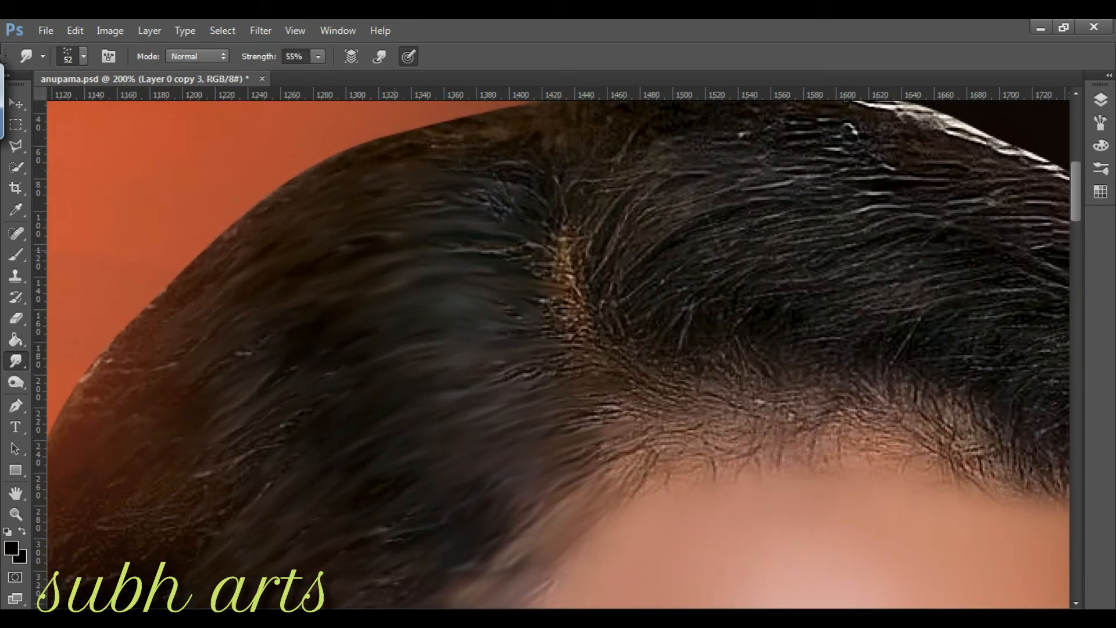
# Step: Smudge the hair on the far side of the parting into smooth strands following its curve over the crown
pyautogui.rightClick(346, 370)
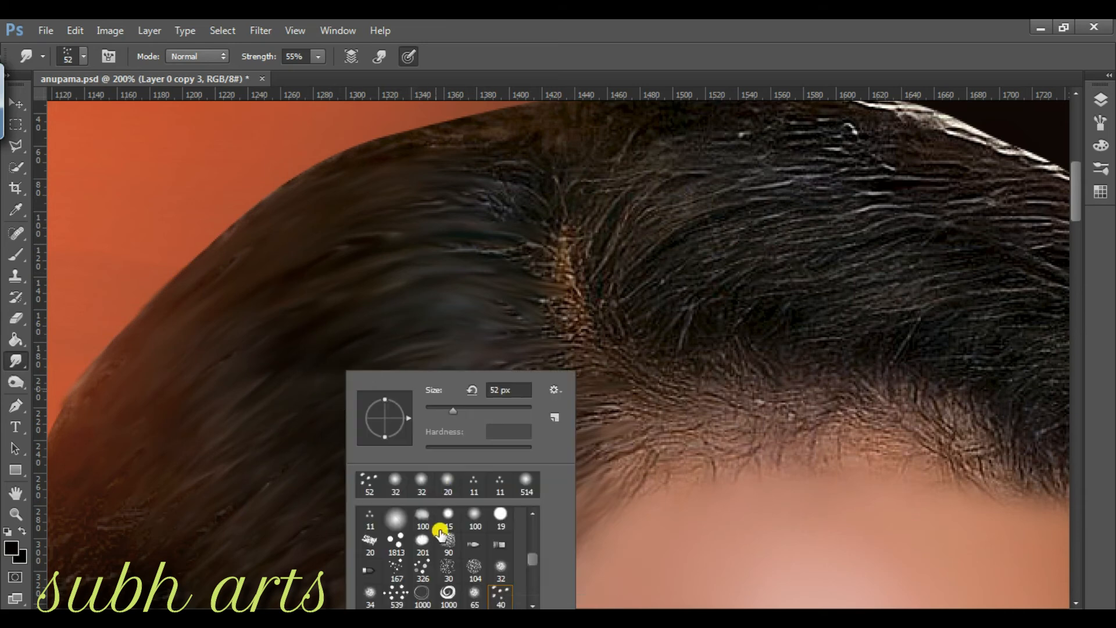
pyautogui.moveTo(657, 279); pyautogui.dragTo(814, 232)
pyautogui.moveTo(705, 247); pyautogui.dragTo(887, 215)
pyautogui.moveTo(625, 233); pyautogui.dragTo(710, 168)
pyautogui.moveTo(686, 195); pyautogui.dragTo(837, 174)
pyautogui.moveTo(713, 126); pyautogui.dragTo(825, 119)
pyautogui.moveTo(826, 282); pyautogui.dragTo(965, 256)
pyautogui.moveTo(651, 329); pyautogui.dragTo(689, 303)
pyautogui.moveTo(699, 195); pyautogui.dragTo(791, 186)
pyautogui.scroll(3, 699, 160)
pyautogui.moveTo(665, 239); pyautogui.dragTo(814, 227)
pyautogui.moveTo(820, 226); pyautogui.dragTo(930, 232)
pyautogui.moveTo(849, 253); pyautogui.dragTo(1023, 297)
pyautogui.moveTo(880, 234); pyautogui.dragTo(1012, 273)
pyautogui.moveTo(800, 452); pyautogui.dragTo(1012, 448)
# Step: Reduce the Smudge brush to 29 px and smooth the fine hairs along the parting and the adjoining hairline
pyautogui.rightClick(736, 359)
pyautogui.moveTo(763, 386); pyautogui.dragTo(754, 386)
pyautogui.moveTo(596, 453); pyautogui.dragTo(678, 506)
pyautogui.moveTo(599, 478); pyautogui.dragTo(554, 473)
pyautogui.moveTo(599, 448); pyautogui.dragTo(538, 428)
pyautogui.moveTo(561, 375); pyautogui.dragTo(483, 359)
pyautogui.moveTo(540, 277); pyautogui.dragTo(483, 291)
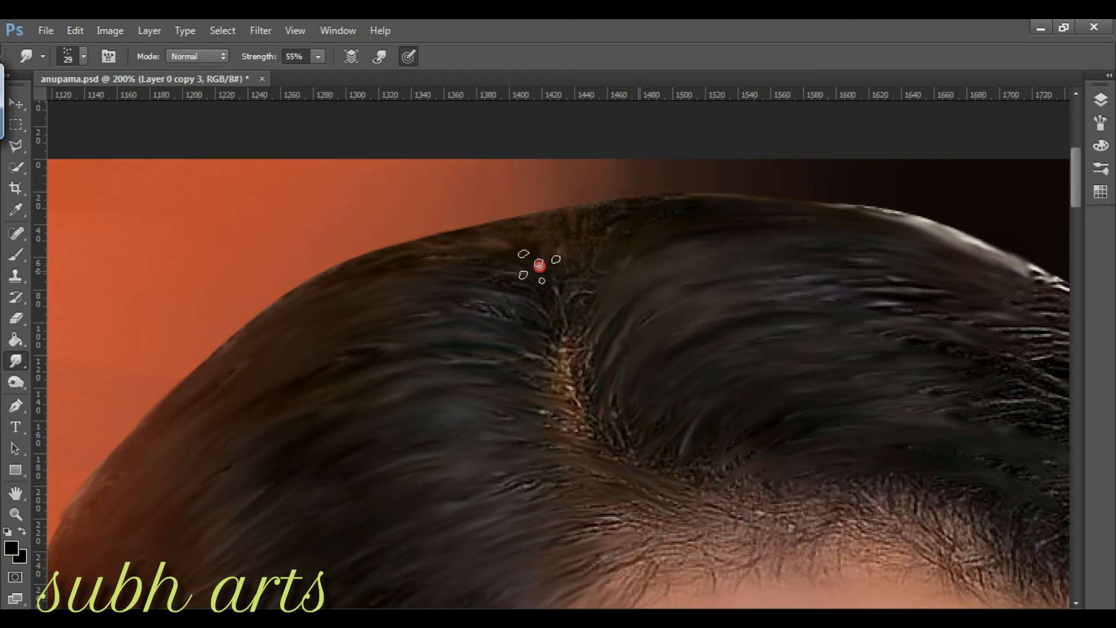
pyautogui.scroll(-7, 967, 381)
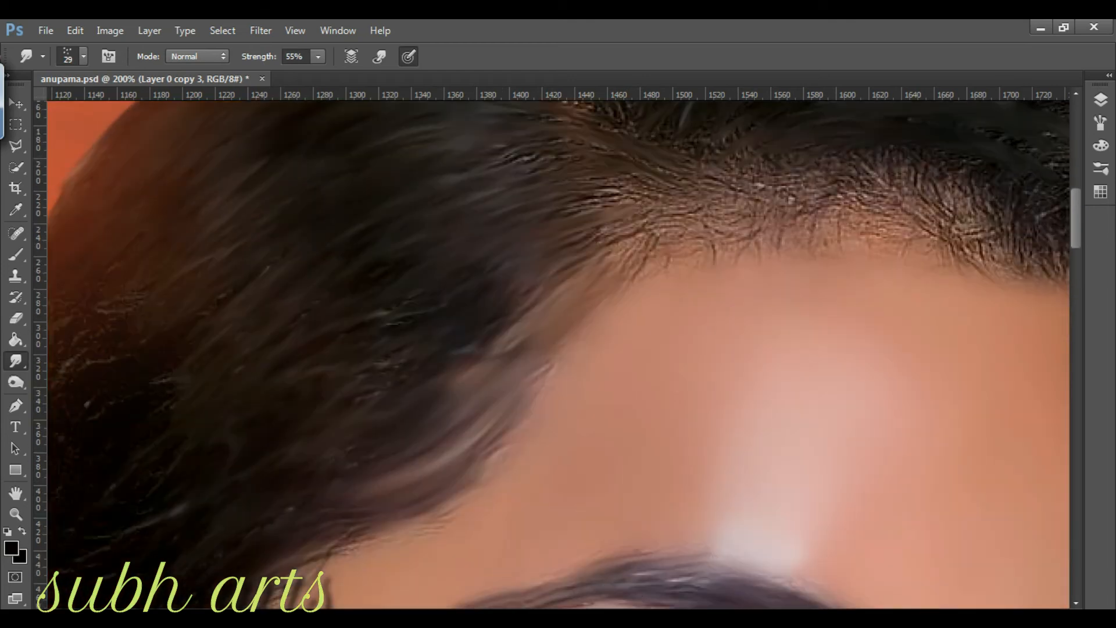
# Step: Hide Layer 4's black irises and paint white catchlights in both eyes on a new layer with a 3 px brush
pyautogui.press('z')
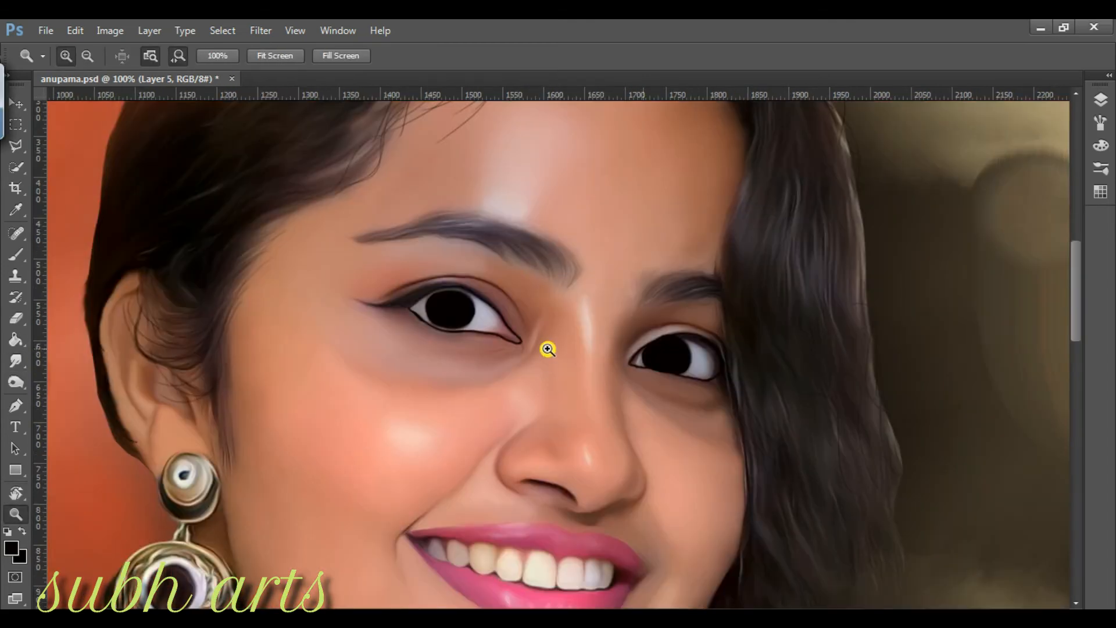
pyautogui.click(548, 303)
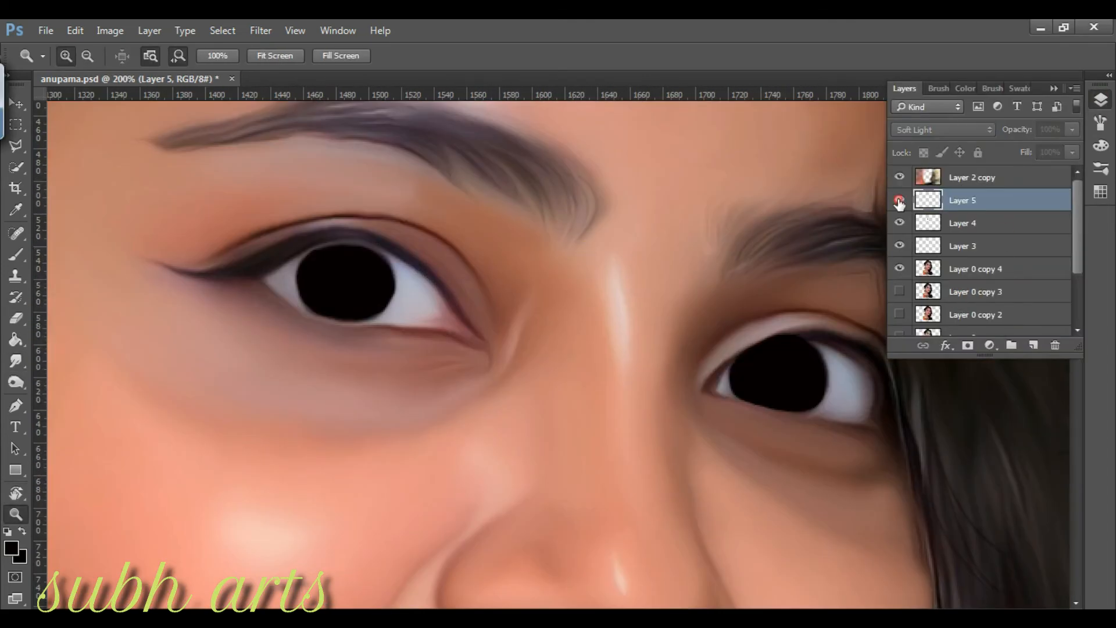
pyautogui.click(901, 225)
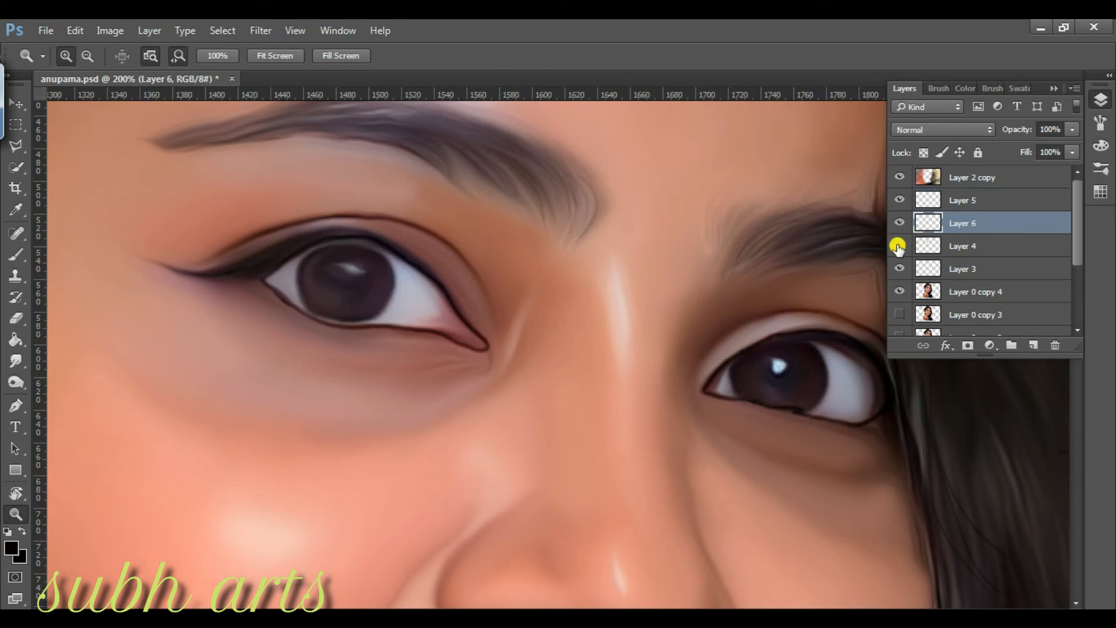
pyautogui.press('b')
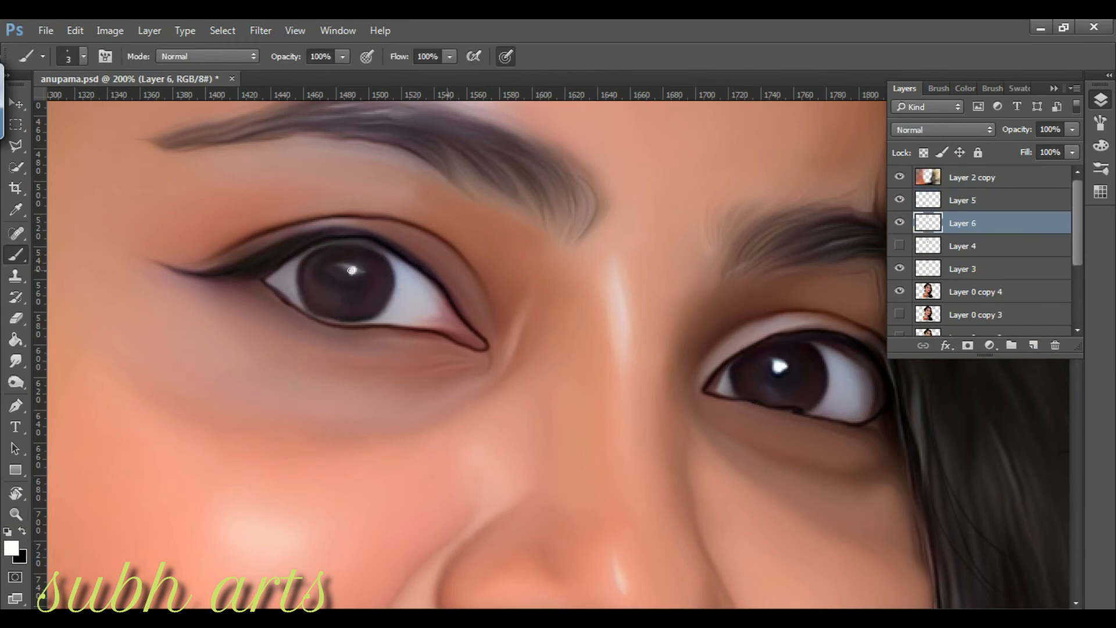
# Step: Show Layer 4's black irises again and add a new layer above Layer 6
pyautogui.click(900, 245)
pyautogui.click(1034, 346)
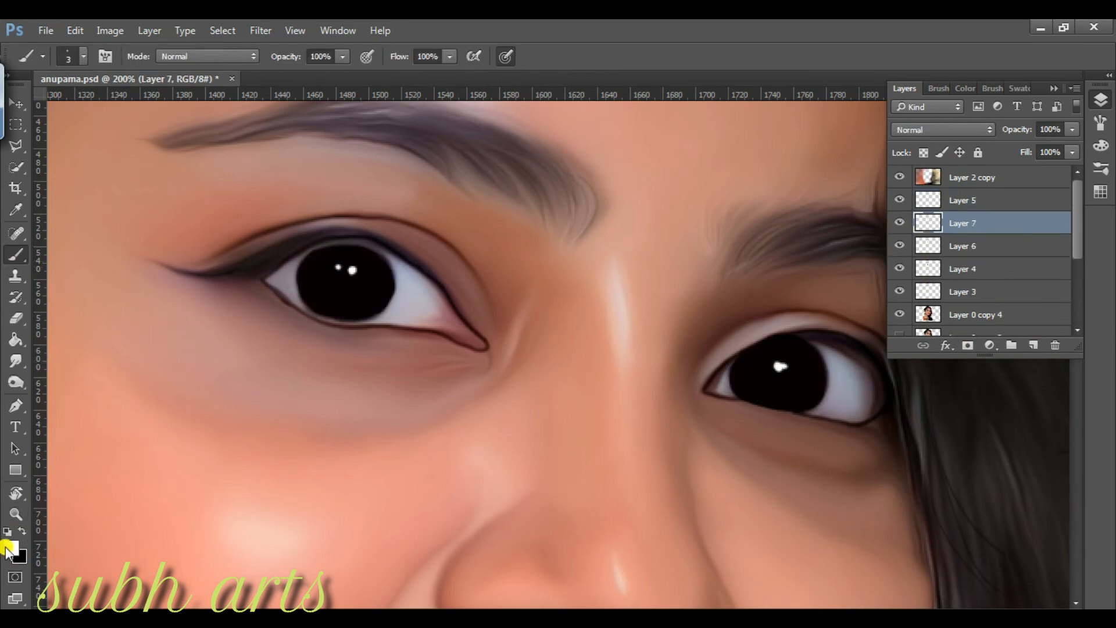
# Step: Pick an orange foreground color and paint curved arcs along the lower part of both irises on Layer 7 with a 3 px brush
pyautogui.click(11, 549)
pyautogui.click(644, 501)
pyautogui.click(870, 393)
pyautogui.click(1003, 350)
pyautogui.moveTo(317, 261); pyautogui.dragTo(359, 315)
pyautogui.hotkey('ctrl', 'z')
pyautogui.moveTo(317, 262); pyautogui.dragTo(365, 297)
pyautogui.click(16, 514)
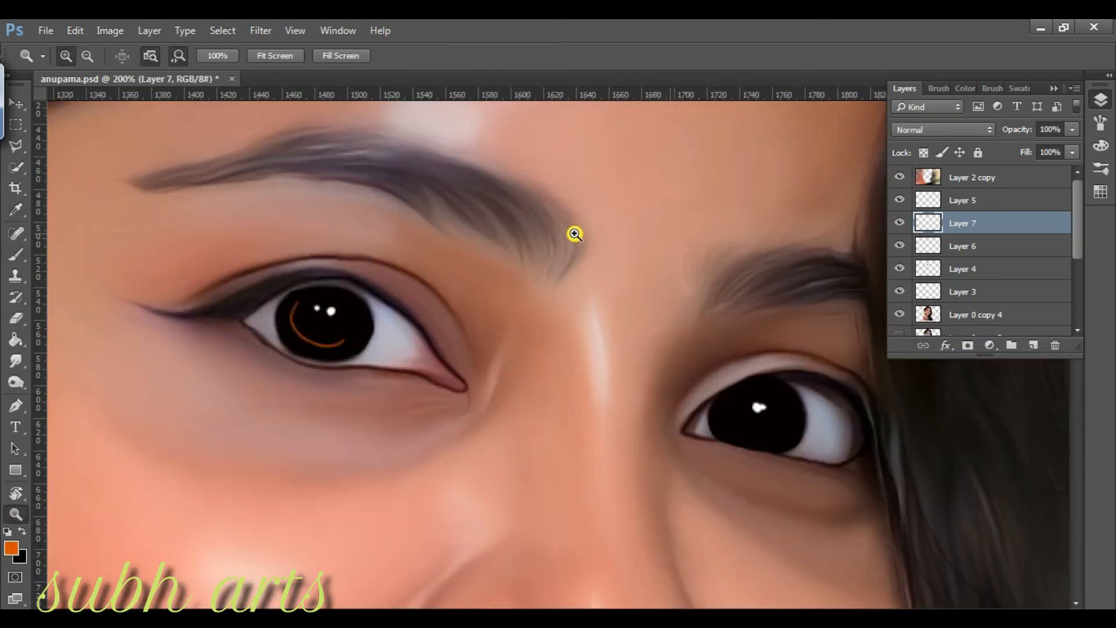
pyautogui.hotkey('ctrl', 'z')
pyautogui.press('b')
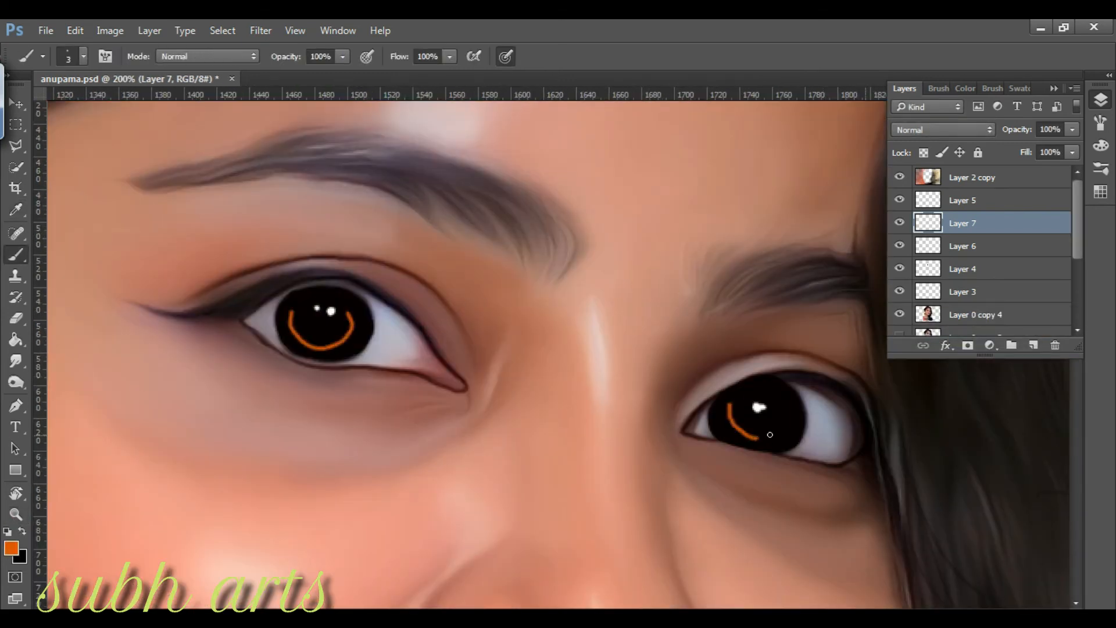
# Step: Smudge the orange arcs in both irises into flame-like streaks with a 4 px Smudge brush at 60% strength
pyautogui.click(13, 363)
pyautogui.rightClick(340, 350)
pyautogui.click(448, 470)
pyautogui.click(294, 343)
pyautogui.moveTo(290, 313); pyautogui.dragTo(295, 325)
pyautogui.click(1096, 128)
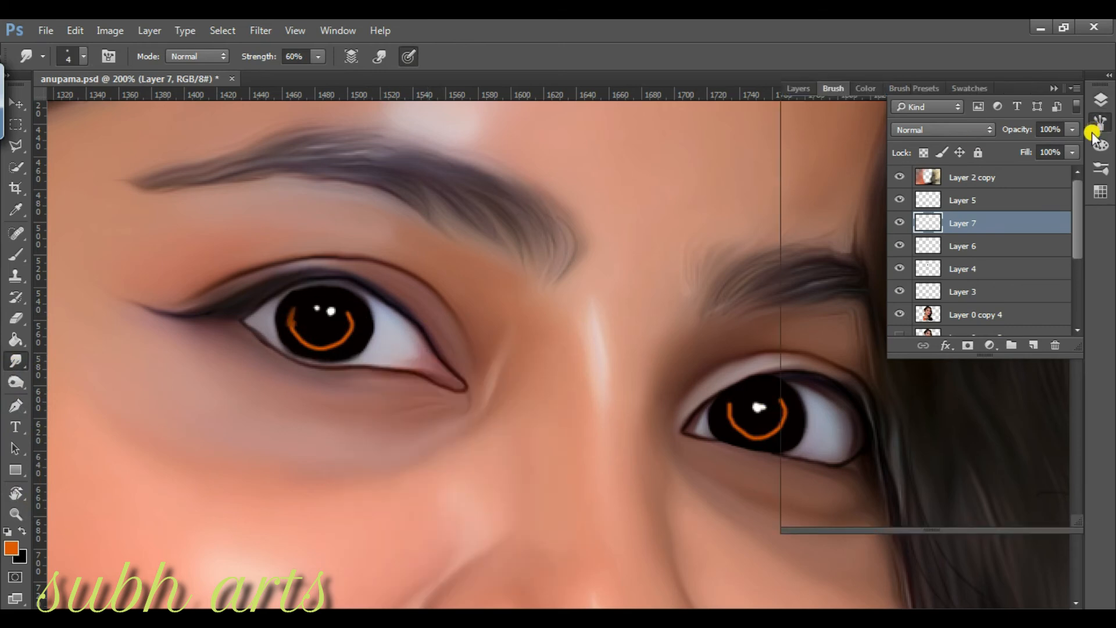
pyautogui.click(1099, 123)
pyautogui.click(1099, 125)
pyautogui.click(764, 439)
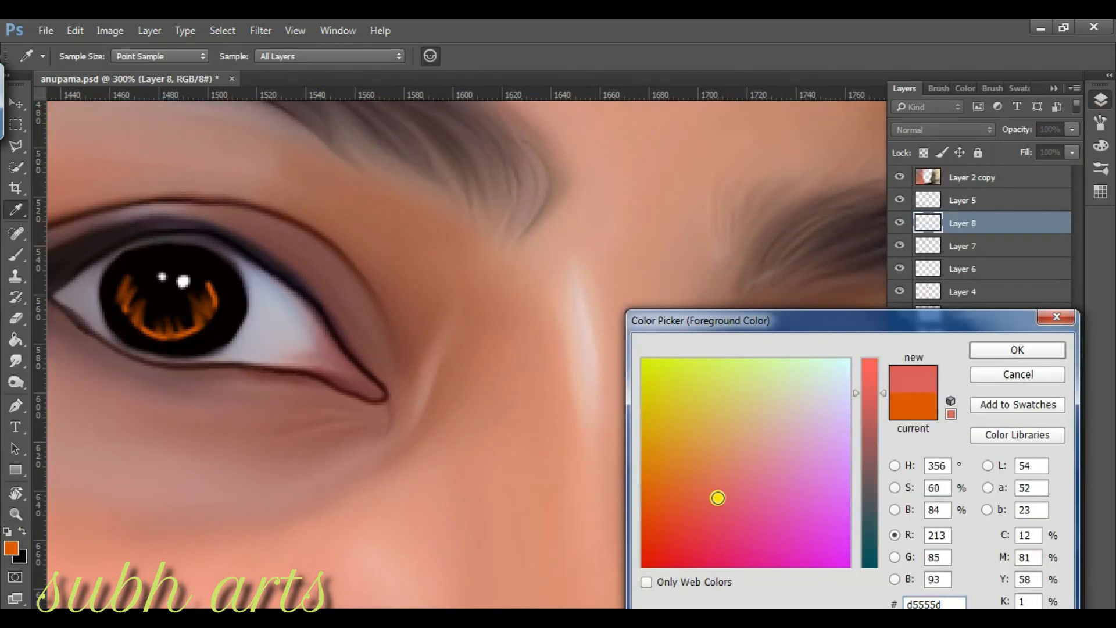
# Step: Paint both inner eye corners reddish pink #d5555d on Layer 8, with Color blending and 47% fill
pyautogui.press('Return')
pyautogui.press('b')
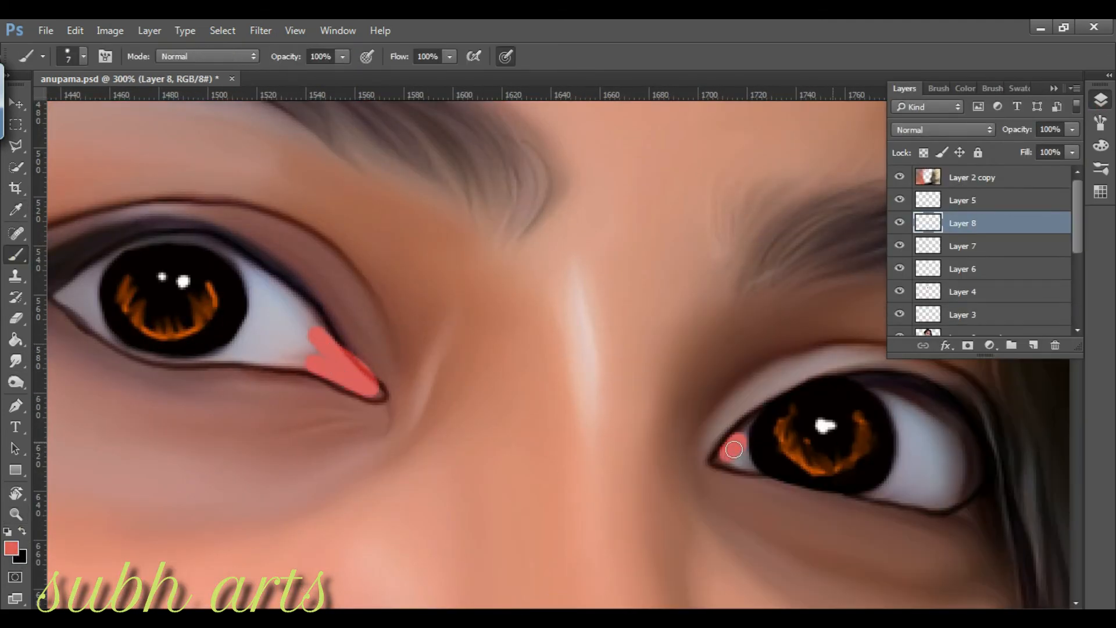
pyautogui.click(943, 129)
pyautogui.click(931, 430)
pyautogui.moveTo(987, 156); pyautogui.dragTo(982, 155)
pyautogui.click(16, 514)
pyautogui.hotkey('ctrl', '0')
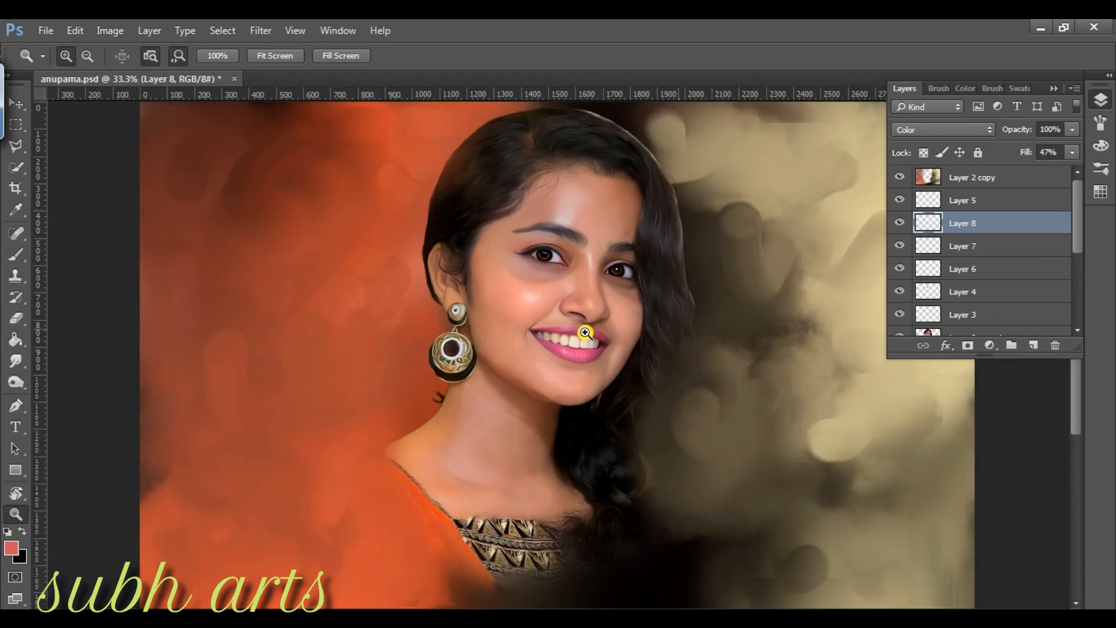
# Step: Add a new layer above Layer 5 and set up a soft 74 px brush with a white foreground color
pyautogui.click(583, 332)
pyautogui.click(582, 328)
pyautogui.click(570, 318)
pyautogui.scroll(3, 570, 319)
pyautogui.click(982, 200)
pyautogui.click(1034, 346)
pyautogui.scroll(-1, 442, 360)
pyautogui.press('b')
pyautogui.rightClick(411, 360)
pyautogui.moveTo(507, 400); pyautogui.dragTo(533, 400)
pyautogui.click(7, 531)
pyautogui.click(22, 531)
# Step: Paint white highlights on the cheek, nose bridge and nose tip, reducing the brush to 10 px for the nose
pyautogui.click(387, 340)
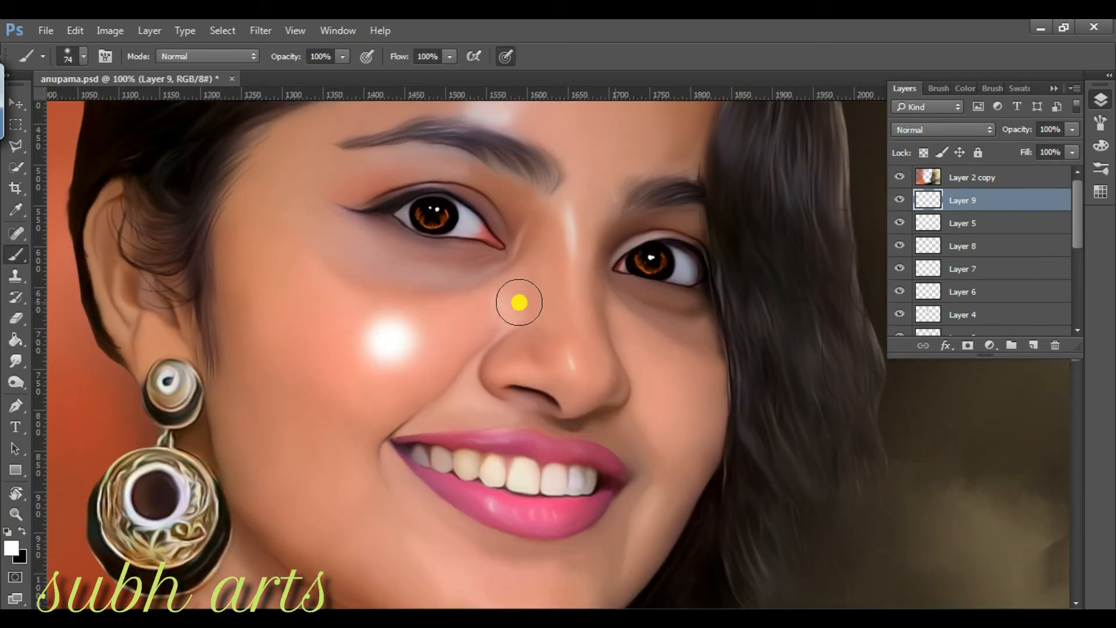
pyautogui.hotkey('ctrl', 'z')
pyautogui.press('[')
pyautogui.press('[')
pyautogui.press('[')
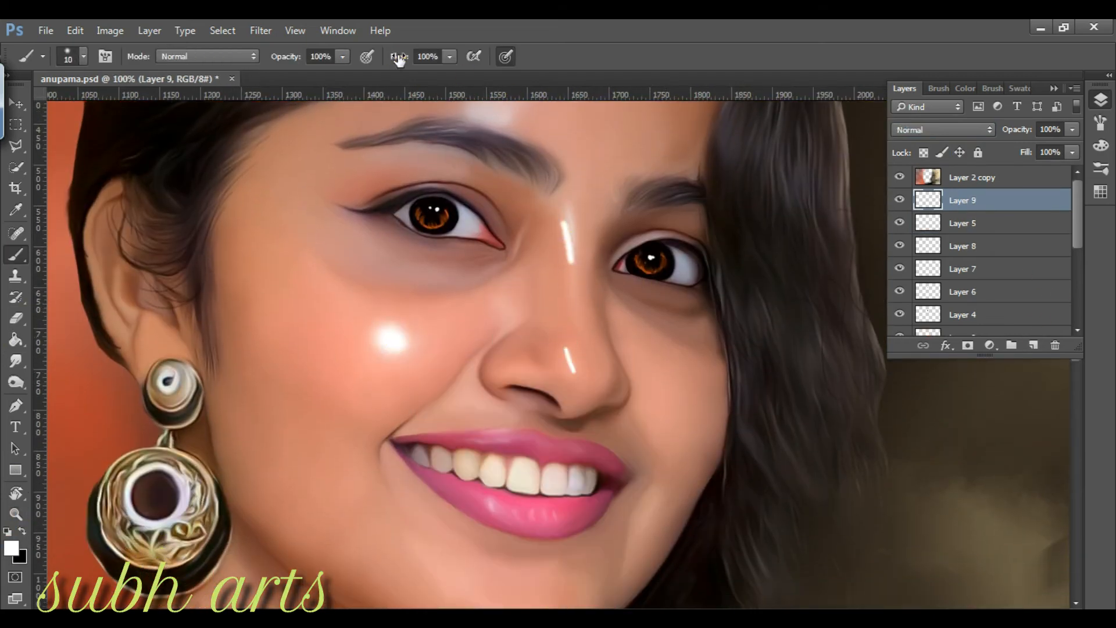
# Step: Set the white highlight layer to Soft Light blending and soften it with Gaussian Blur
pyautogui.click(914, 130)
pyautogui.click(912, 242)
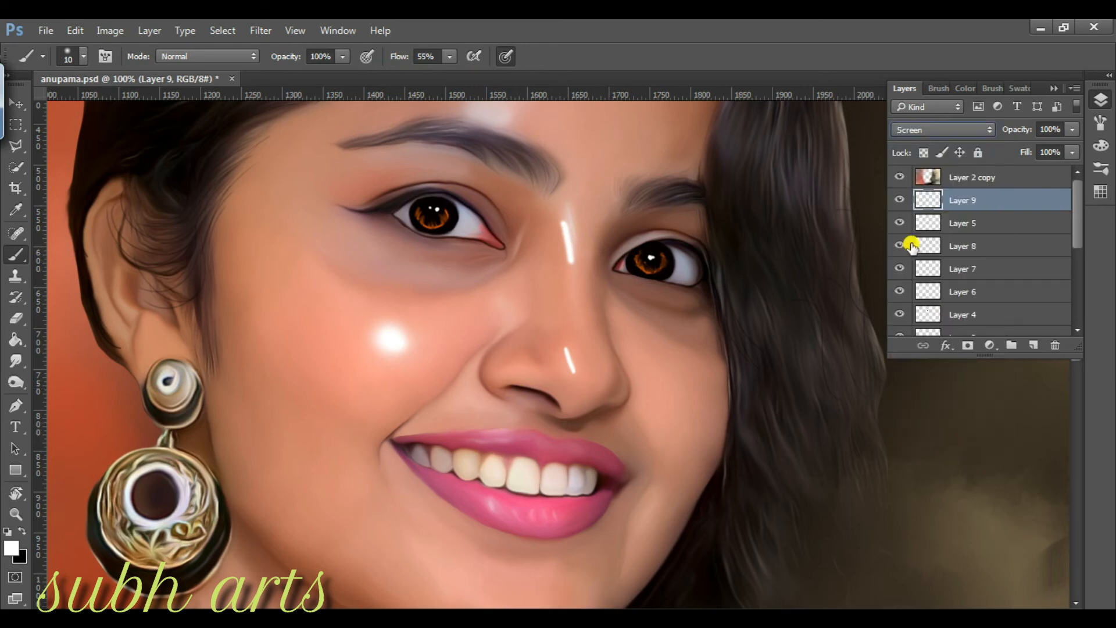
pyautogui.click(918, 130)
pyautogui.click(928, 290)
pyautogui.click(260, 30)
pyautogui.click(516, 286)
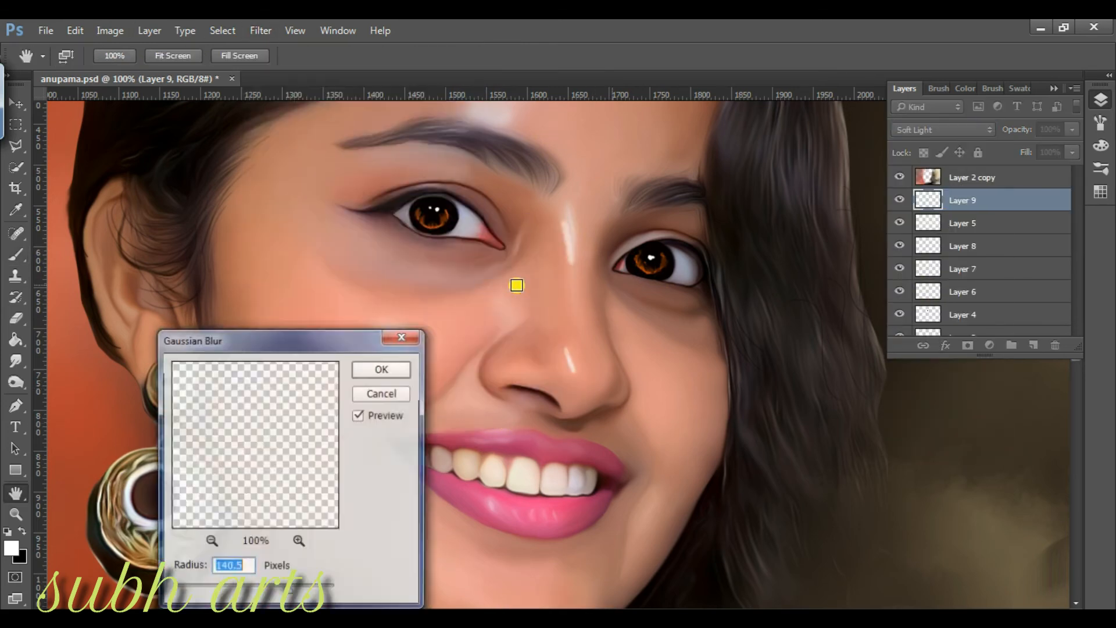
pyautogui.moveTo(262, 364); pyautogui.dragTo(849, 376)
pyautogui.click(1027, 410)
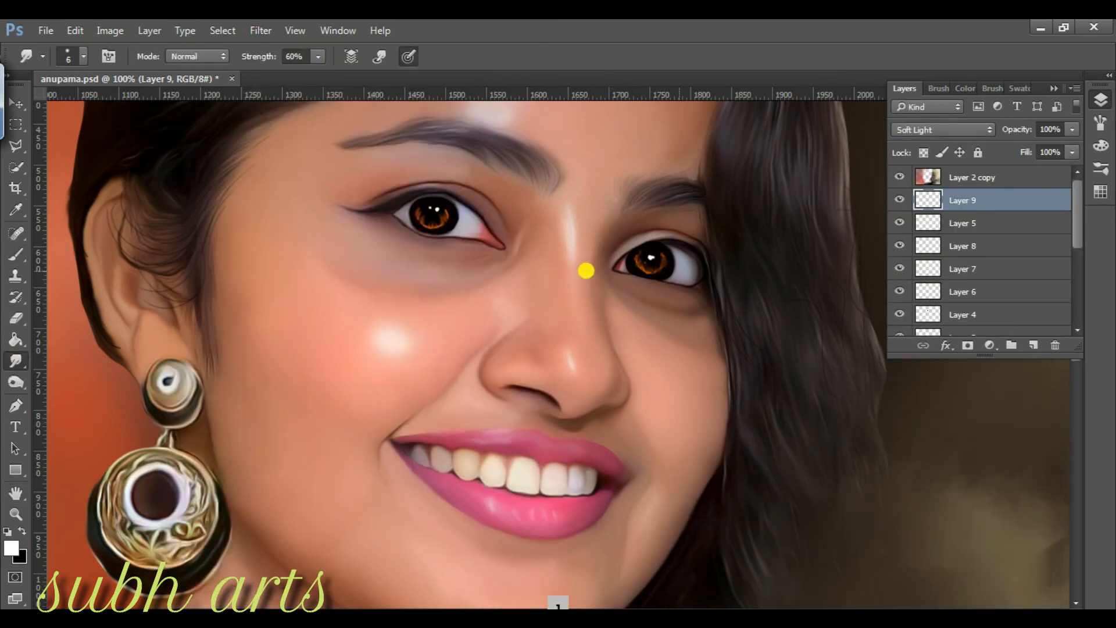
# Step: Lightly brush white over the whites of both eyes with a 10 px brush at 12% flow
pyautogui.click(16, 515)
pyautogui.hotkey('ctrl', '0')
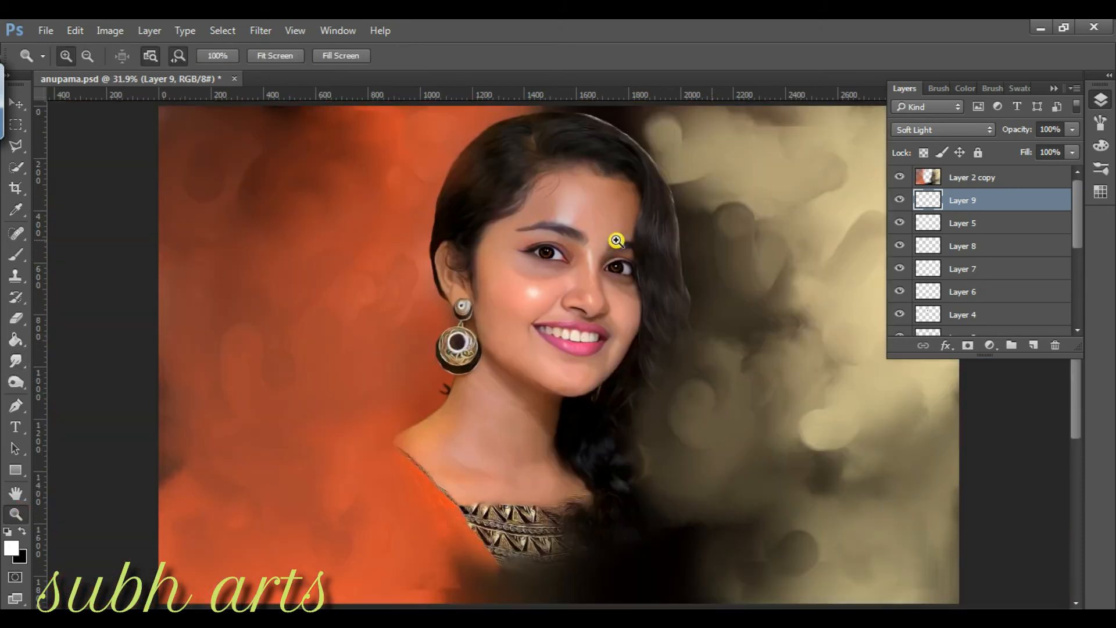
pyautogui.click(615, 241)
pyautogui.click(593, 314)
pyautogui.click(593, 314)
pyautogui.click(581, 268)
pyautogui.click(568, 215)
pyautogui.click(16, 255)
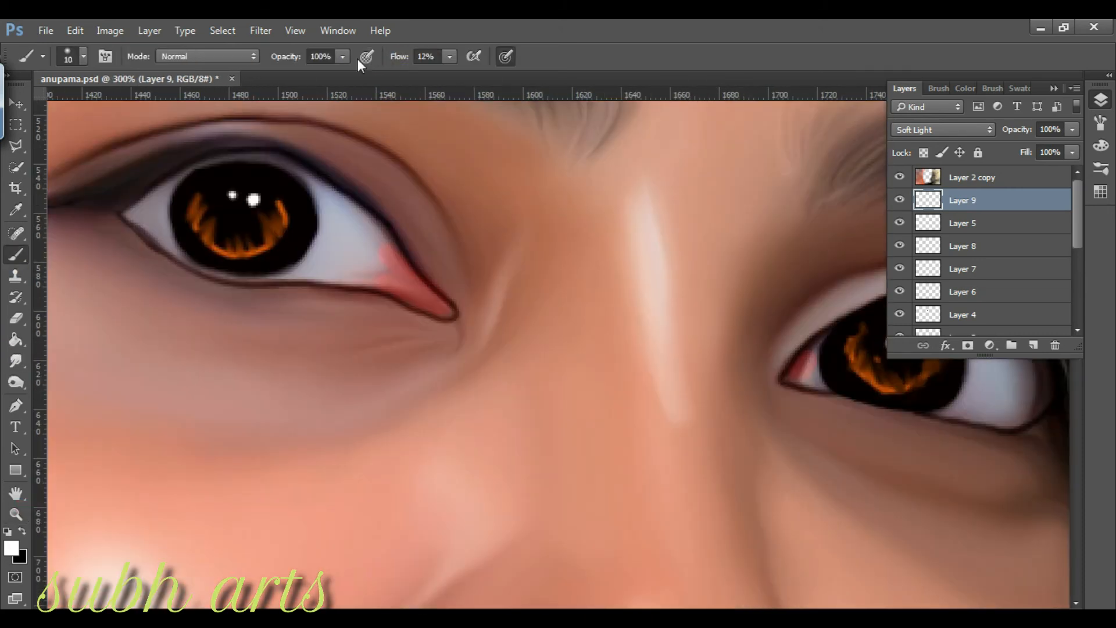
pyautogui.click(742, 304)
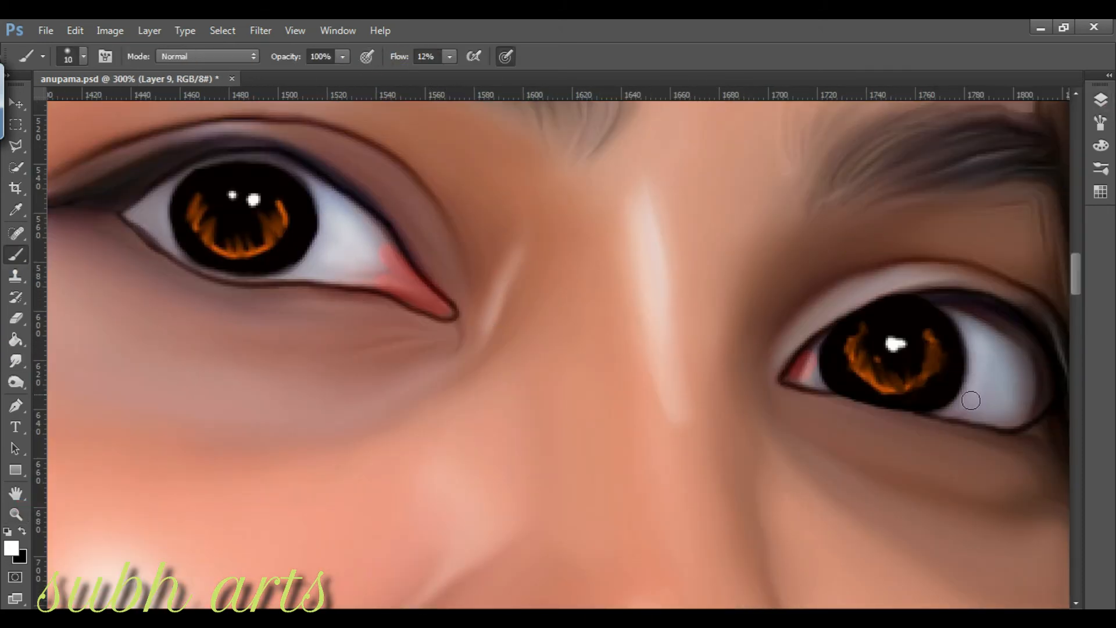
# Step: Add a new layer above Layer 9 and brush salmon pink over both cheeks at 12% flow
pyautogui.hotkey('ctrl', '0')
pyautogui.click(1101, 100)
pyautogui.click(1033, 345)
pyautogui.click(599, 258)
pyautogui.click(599, 258)
pyautogui.press('b')
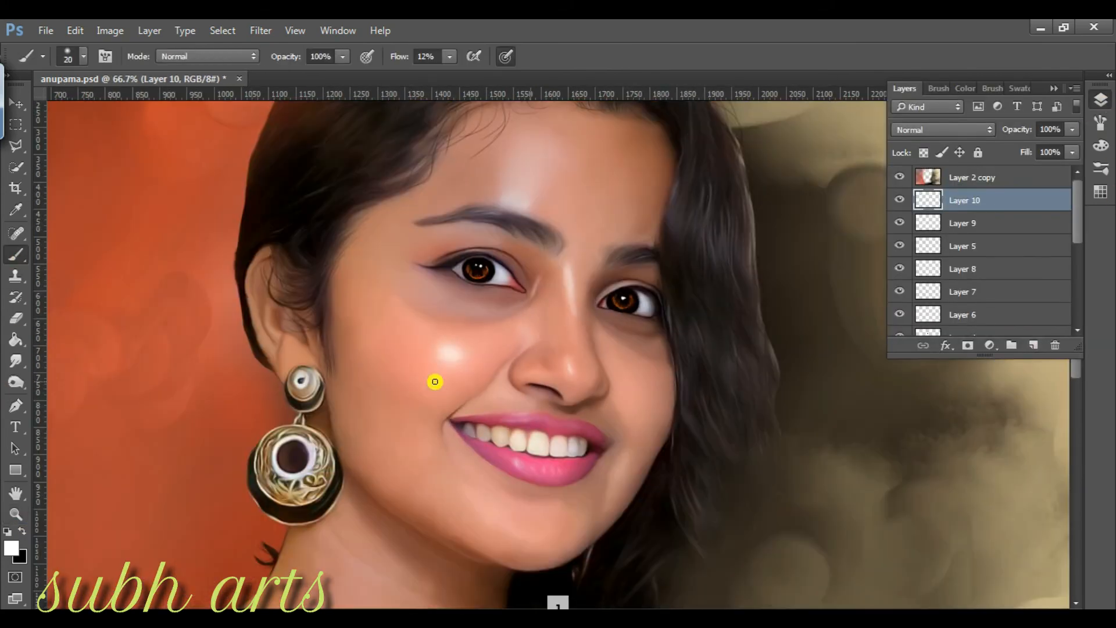
pyautogui.click(12, 548)
pyautogui.click(436, 384)
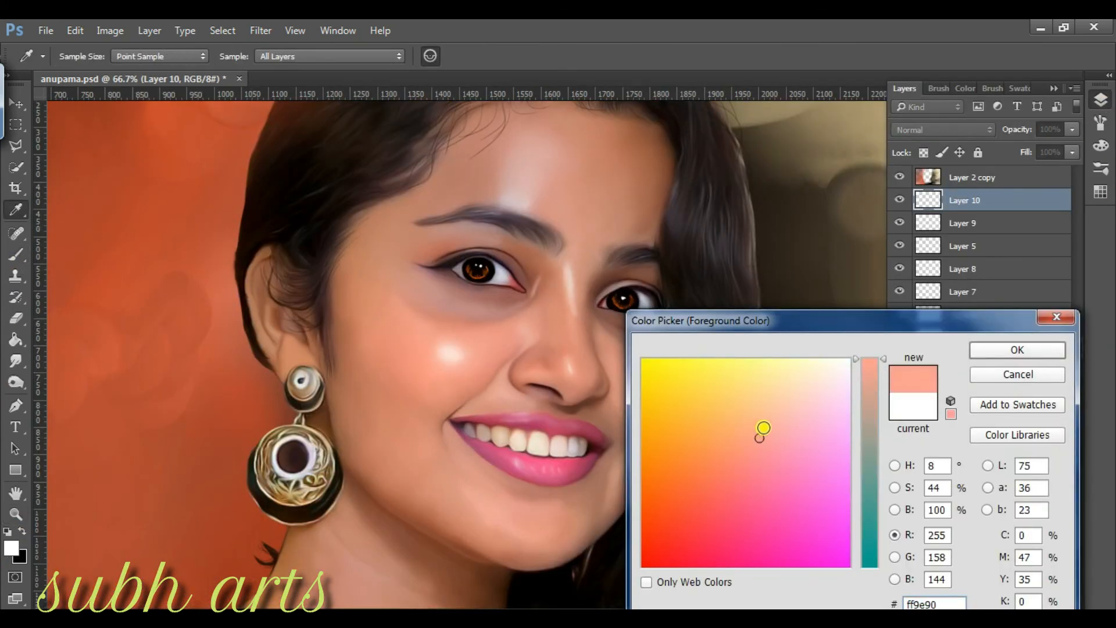
pyautogui.click(1021, 353)
pyautogui.moveTo(450, 353); pyautogui.dragTo(504, 346)
pyautogui.moveTo(634, 404); pyautogui.dragTo(646, 353)
# Step: Set Layer 10 to Color blending and tint the nose and the temple orange with a soft brush enlarged to 90 px
pyautogui.click(12, 548)
pyautogui.click(584, 399)
pyautogui.click(702, 455)
pyautogui.click(1017, 351)
pyautogui.click(942, 129)
pyautogui.click(910, 440)
pyautogui.click(12, 548)
pyautogui.click(1018, 351)
pyautogui.click(505, 343)
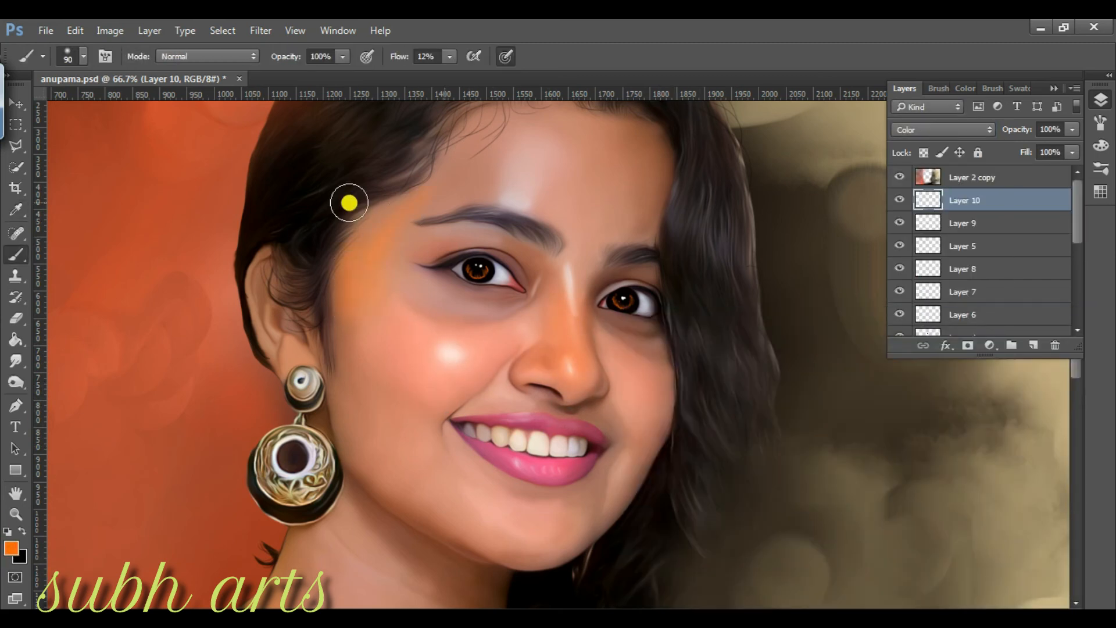
# Step: Add a new layer with Color blending and erase the orange tint along the temple
pyautogui.hotkey('ctrl', 'shift', 'alt', 'n')
pyautogui.click(942, 129)
pyautogui.click(910, 440)
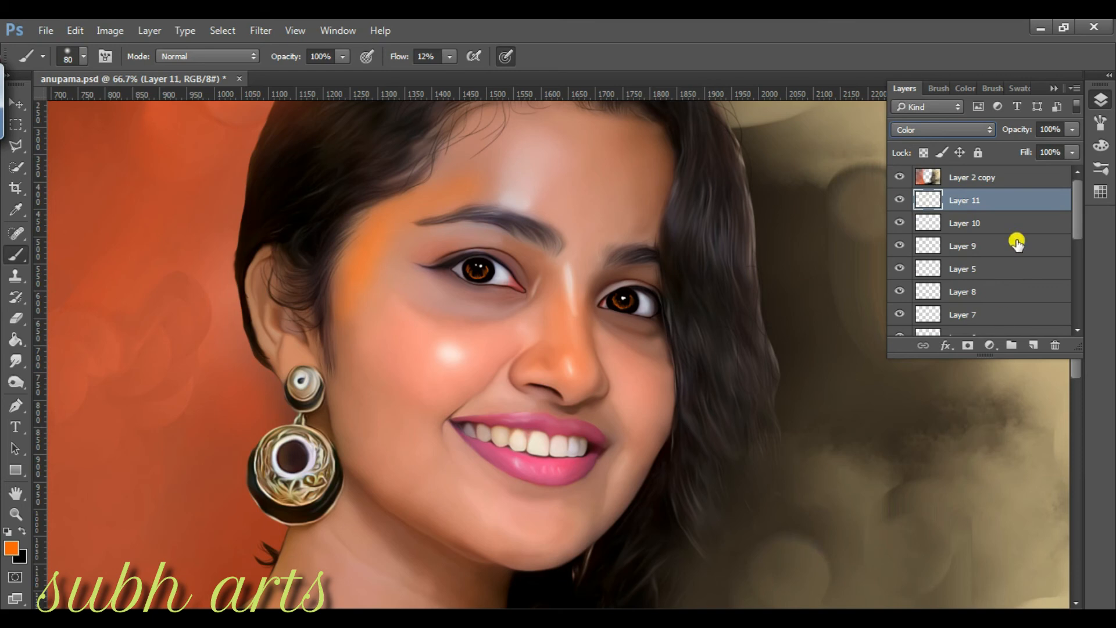
pyautogui.press('e')
pyautogui.moveTo(356, 250); pyautogui.dragTo(344, 319)
# Step: Pick a light pink foreground color and give the Eraser a soft 170 px tip
pyautogui.scroll(3, 366, 321)
pyautogui.click(11, 548)
pyautogui.click(402, 314)
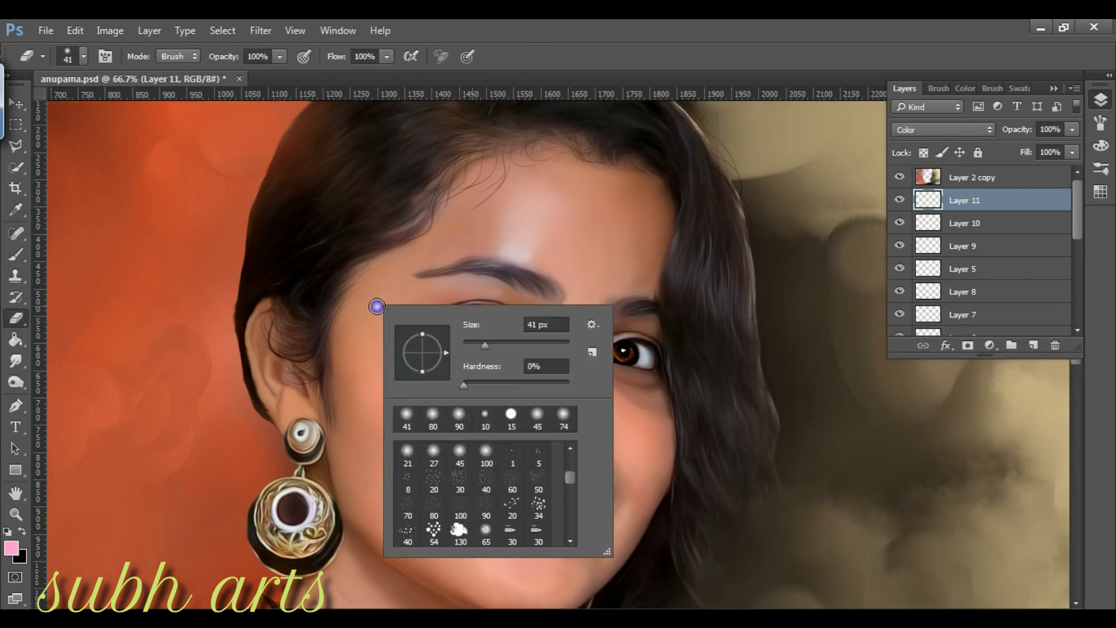
pyautogui.scroll(-3, 498, 506)
pyautogui.scroll(-1, 505, 494)
pyautogui.click(537, 526)
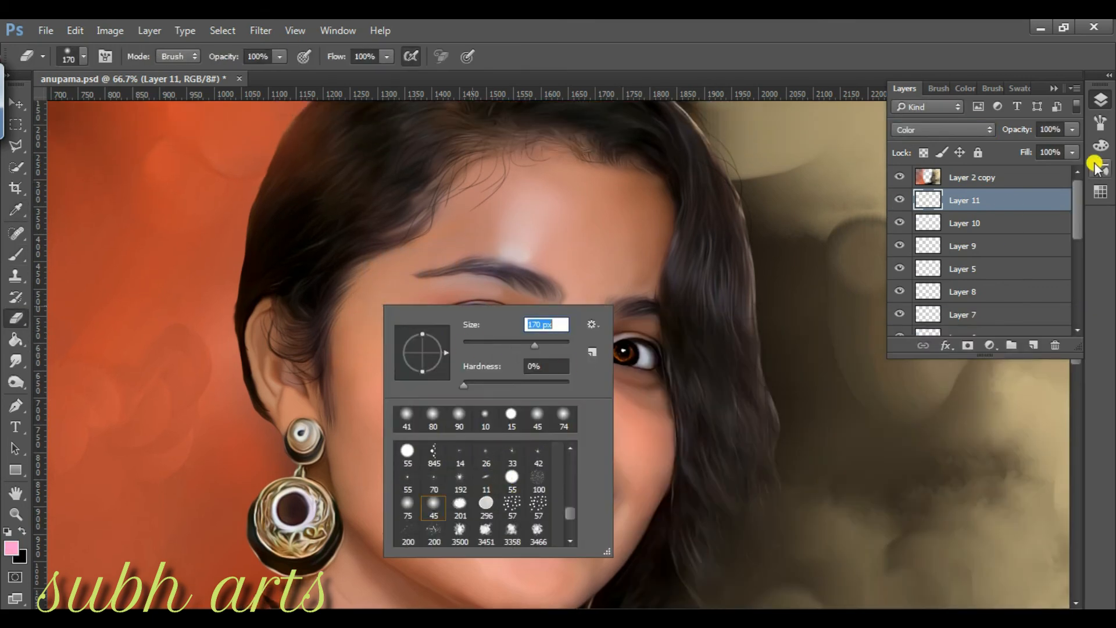
# Step: Switch the Eraser to the soft round 20 px tip with 0% hardness and enlarge it to 139 px
pyautogui.click(1101, 123)
pyautogui.click(997, 184)
pyautogui.click(919, 184)
pyautogui.moveTo(930, 235); pyautogui.dragTo(1004, 236)
pyautogui.scroll(-2, 994, 182)
pyautogui.click(954, 179)
pyautogui.click(977, 167)
pyautogui.click(1020, 179)
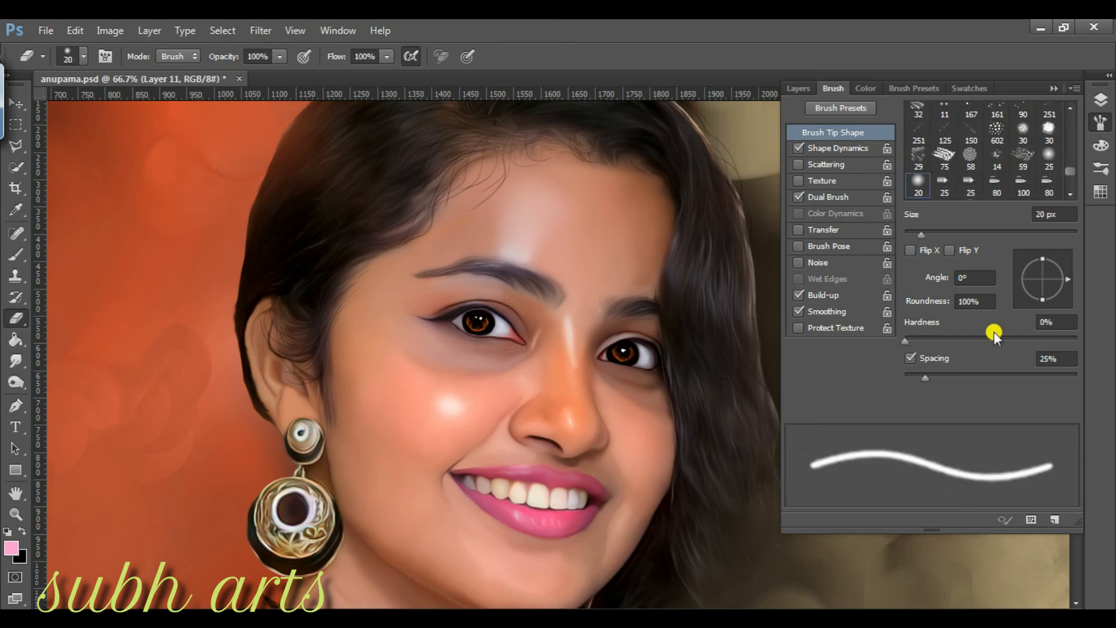
pyautogui.click(1101, 99)
pyautogui.rightClick(448, 375)
pyautogui.click(522, 230)
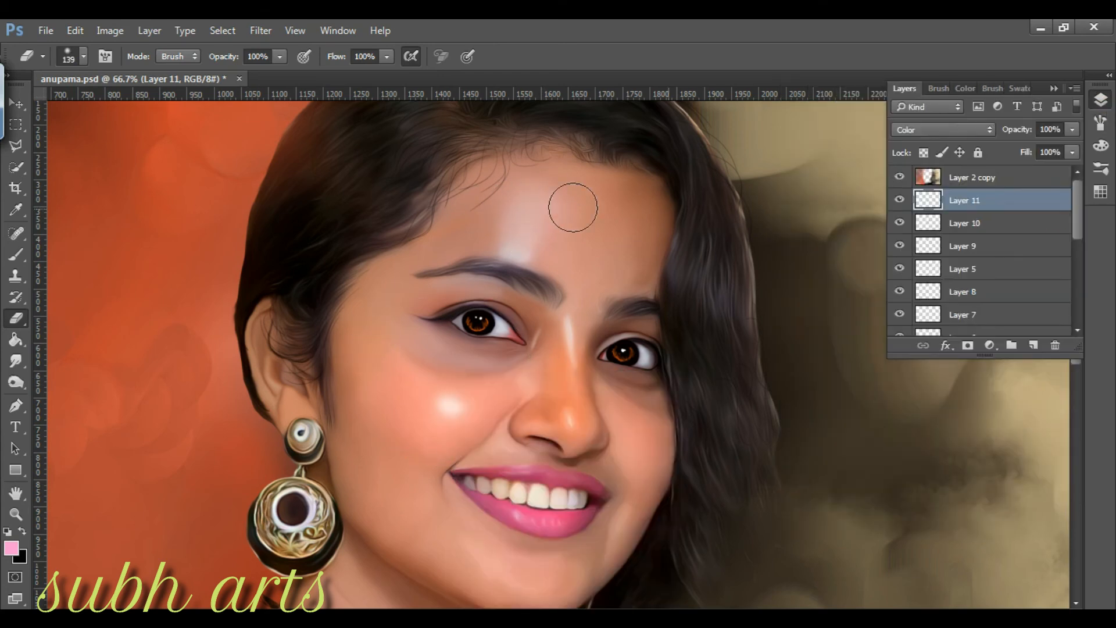
# Step: Hide Layer 10 and tint the forehead, nose and face pinkish red on Layer 11 with a 120 px brush and 36% layer fill
pyautogui.click(900, 223)
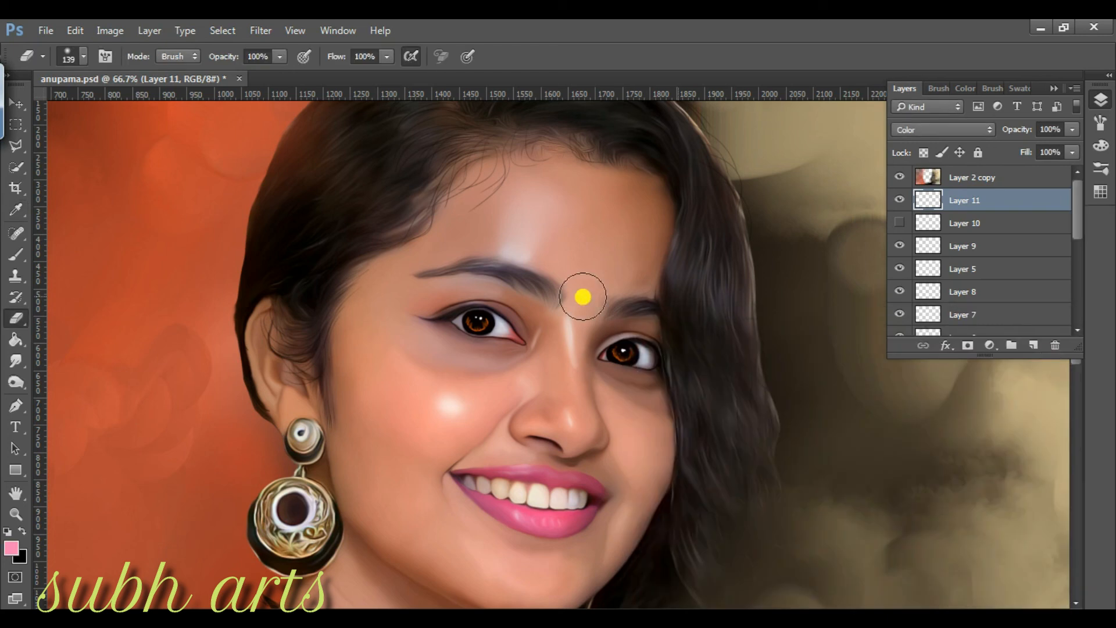
pyautogui.scroll(1, 543, 257)
pyautogui.rightClick(539, 255)
pyautogui.moveTo(539, 255); pyautogui.dragTo(438, 260)
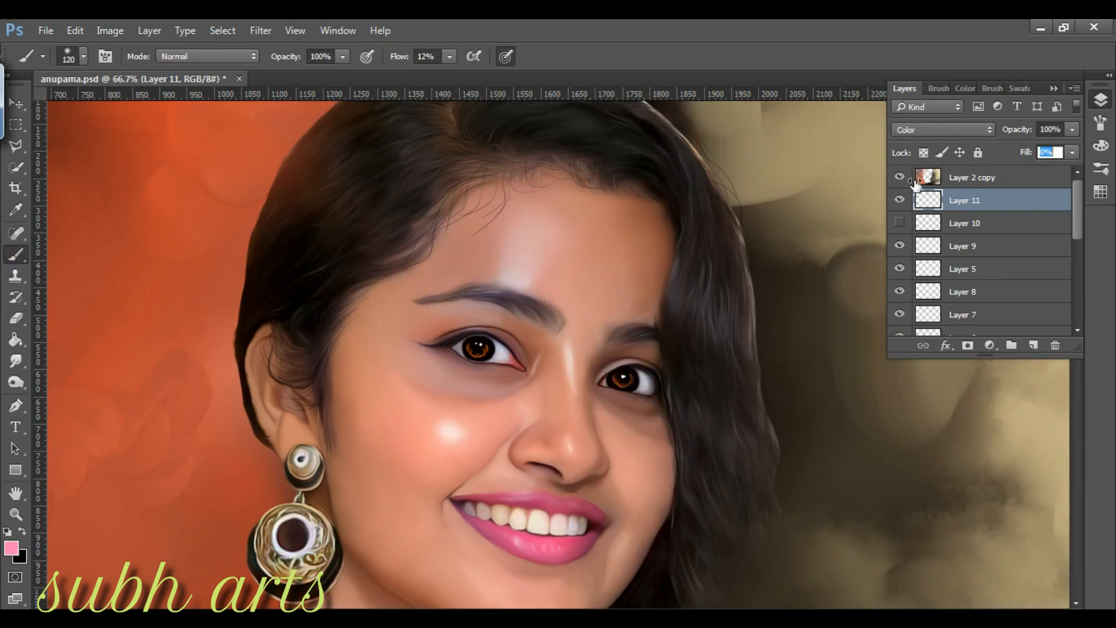
pyautogui.scroll(-3, 516, 525)
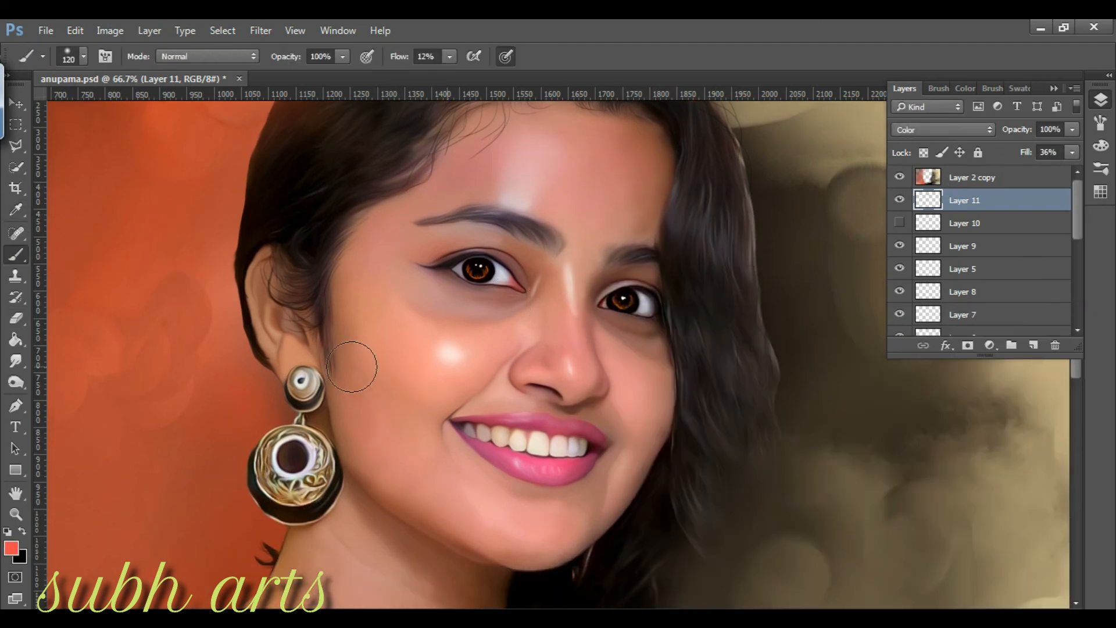
pyautogui.scroll(1, 494, 327)
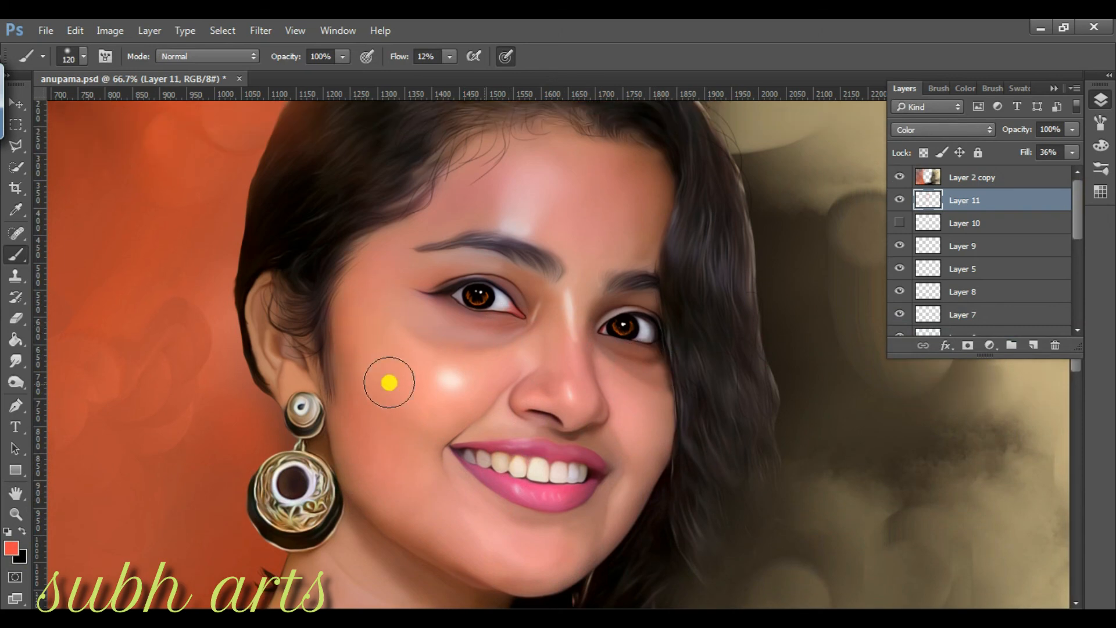
# Step: Pick an orange foreground color and tint the bare shoulder and the edge of the neck
pyautogui.scroll(-2, 282, 244)
pyautogui.scroll(-8, 361, 456)
pyautogui.click(12, 547)
pyautogui.moveTo(890, 417); pyautogui.dragTo(889, 359)
pyautogui.click(665, 477)
pyautogui.click(1016, 349)
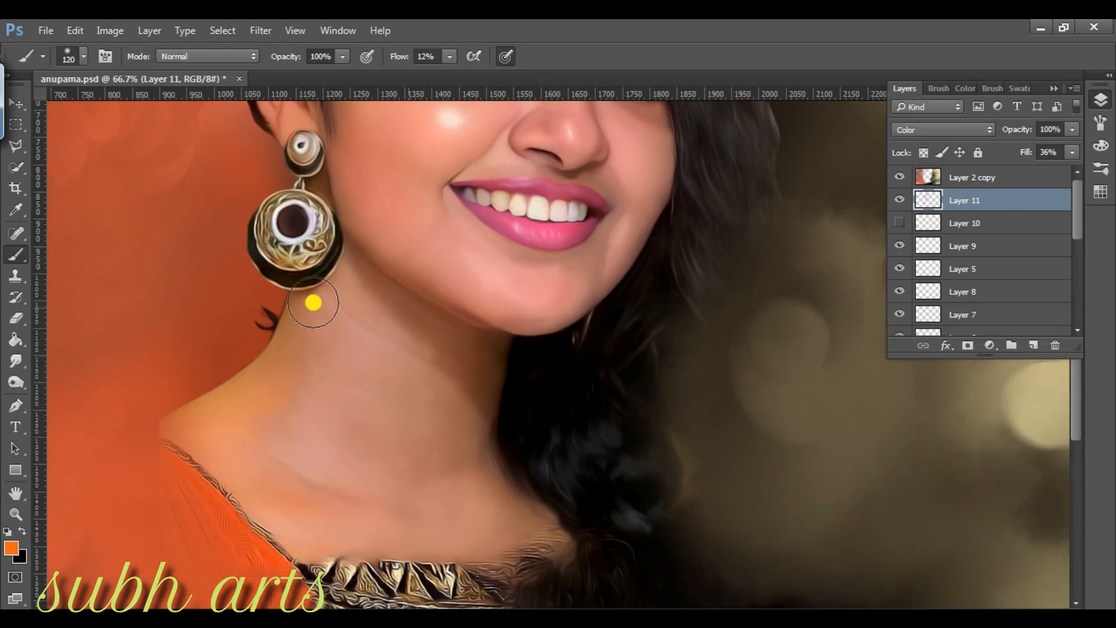
# Step: Pick a yellow foreground color and tint the side of the neck below the earring
pyautogui.click(12, 548)
pyautogui.click(650, 379)
pyautogui.click(1013, 351)
pyautogui.moveTo(359, 292)
pyautogui.mouseDown()
pyautogui.moveTo(458, 466)
pyautogui.moveTo(366, 378)
pyautogui.mouseUp()
pyautogui.scroll(7, 448, 461)
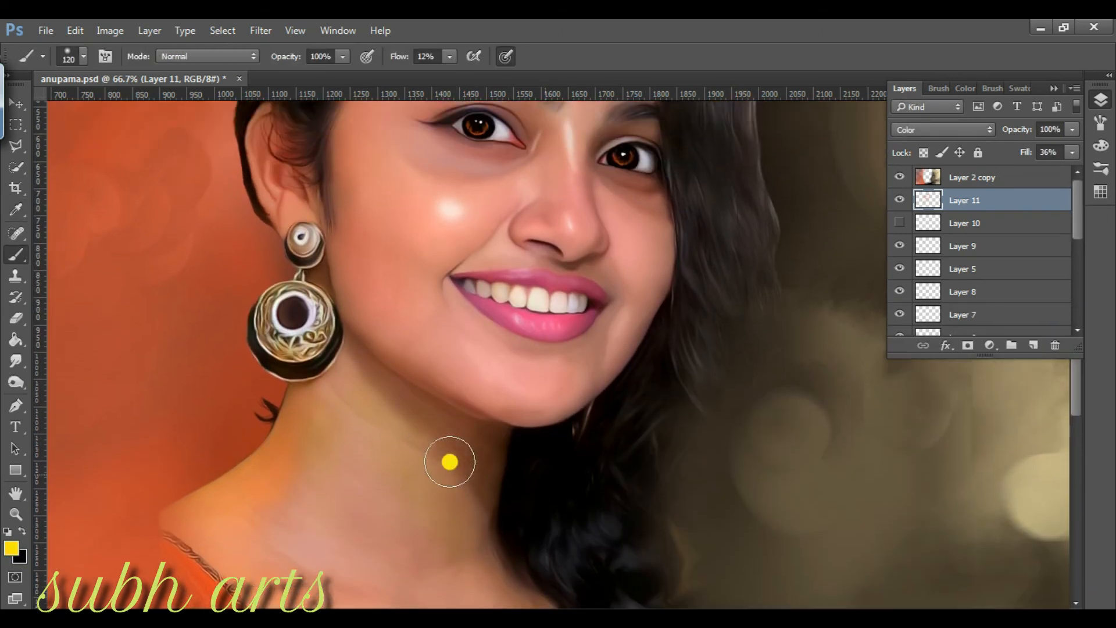
# Step: Pick a green foreground color and tint the shaded part of the neck beneath the chin
pyautogui.click(12, 548)
pyautogui.click(869, 538)
pyautogui.click(1010, 354)
pyautogui.moveTo(449, 509); pyautogui.dragTo(357, 511)
pyautogui.scroll(7, 357, 511)
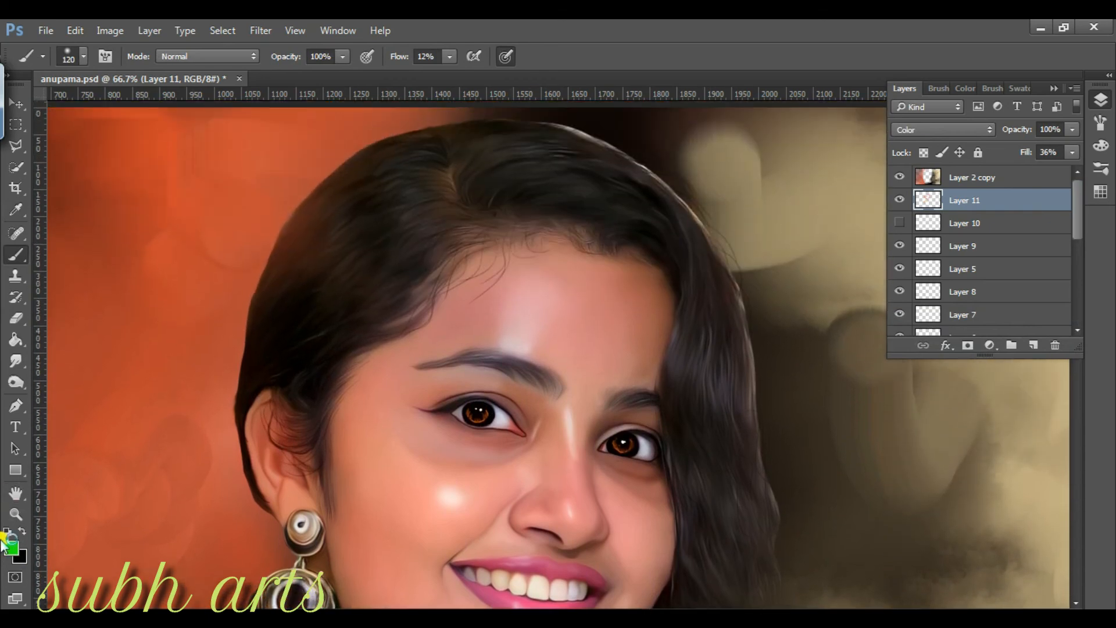
# Step: Add a new layer above Layer 11, paint a pink blush over the cheeks and set the layer to Color blending
pyautogui.click(15, 514)
pyautogui.rightClick(412, 400)
pyautogui.click(450, 409)
pyautogui.rightClick(586, 268)
pyautogui.click(605, 291)
pyautogui.click(12, 548)
pyautogui.moveTo(878, 541); pyautogui.dragTo(878, 359)
pyautogui.click(803, 437)
pyautogui.click(1016, 350)
pyautogui.click(16, 255)
pyautogui.click(1035, 346)
pyautogui.moveTo(651, 360); pyautogui.dragTo(692, 374)
pyautogui.click(933, 131)
pyautogui.click(930, 438)
# Step: Tint the temple and the side of the face orange on Layer 12 and set the layer's fill to 65%
pyautogui.scroll(2, 282, 313)
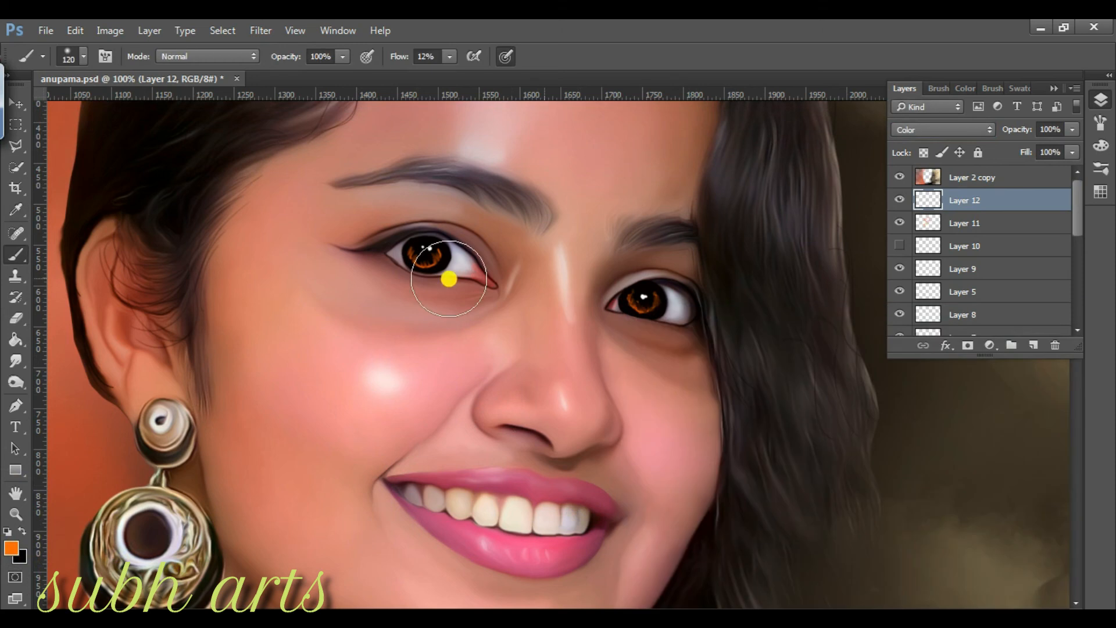
pyautogui.scroll(2, 357, 166)
pyautogui.click(16, 513)
pyautogui.hotkey('ctrl', '0')
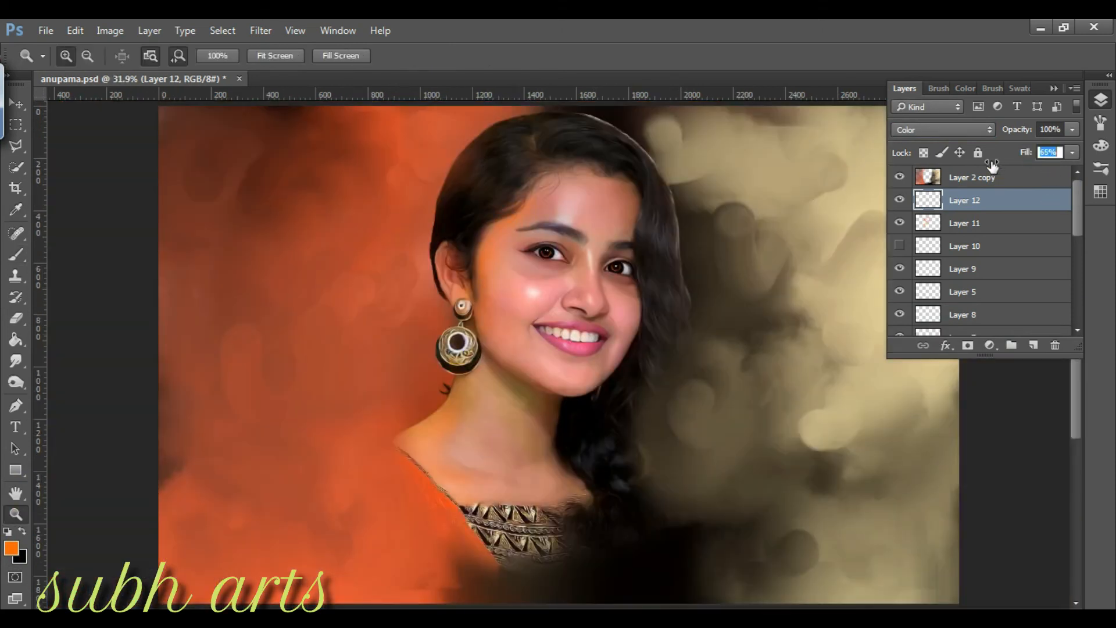
# Step: Compare the painting with the original photo by toggling the visibility of Layer 0 copy 4 and Layer 0
pyautogui.scroll(-5, 925, 298)
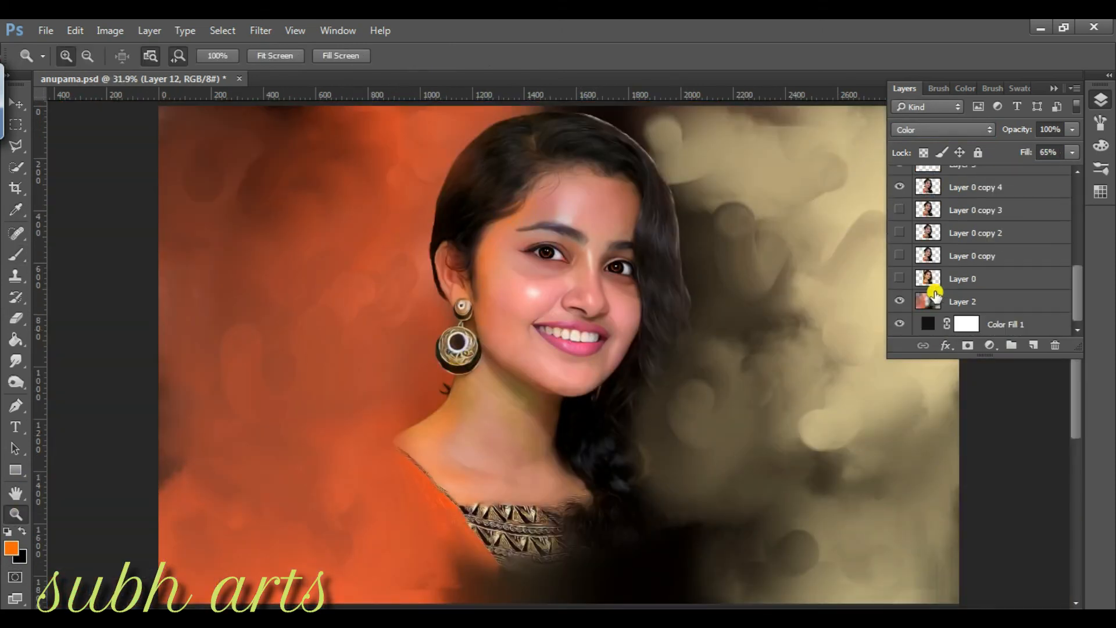
pyautogui.click(901, 187)
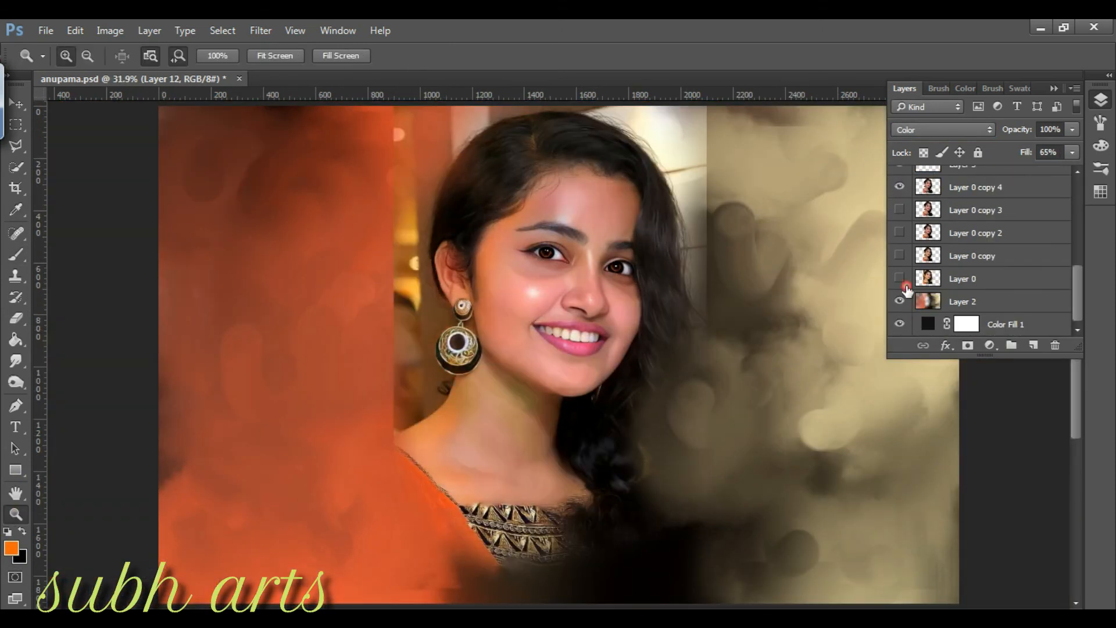
pyautogui.click(901, 187)
pyautogui.scroll(5, 969, 245)
# Step: Add a new layer above Layer 12, switch the foreground to black and choose a 1 px brush tip with reduced spacing
pyautogui.click(969, 209)
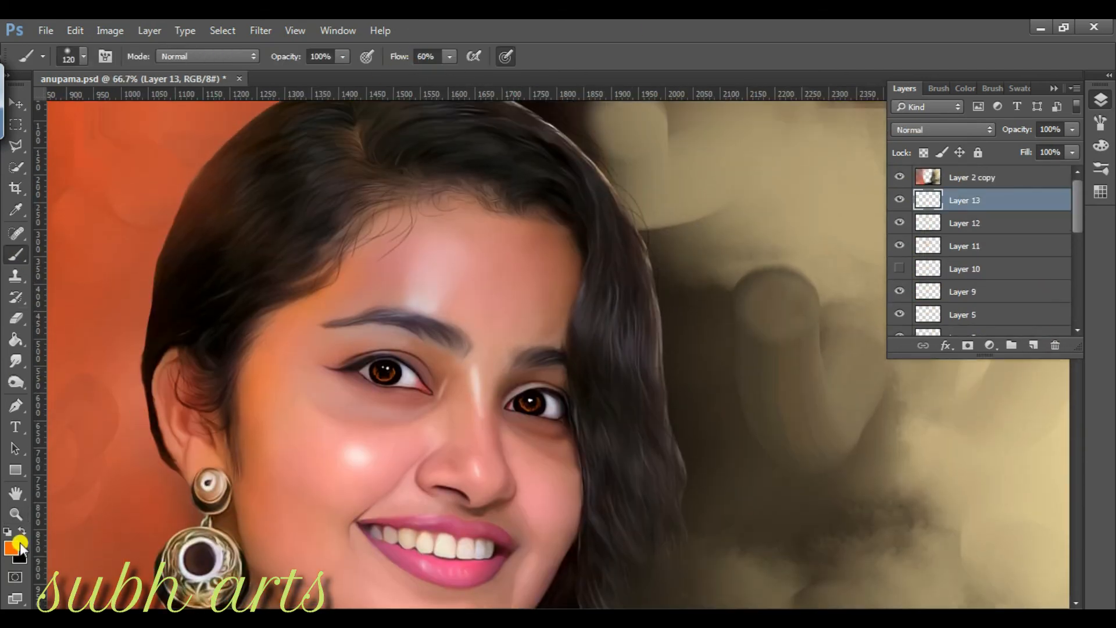
pyautogui.click(21, 532)
pyautogui.rightClick(371, 279)
pyautogui.click(462, 391)
pyautogui.click(938, 89)
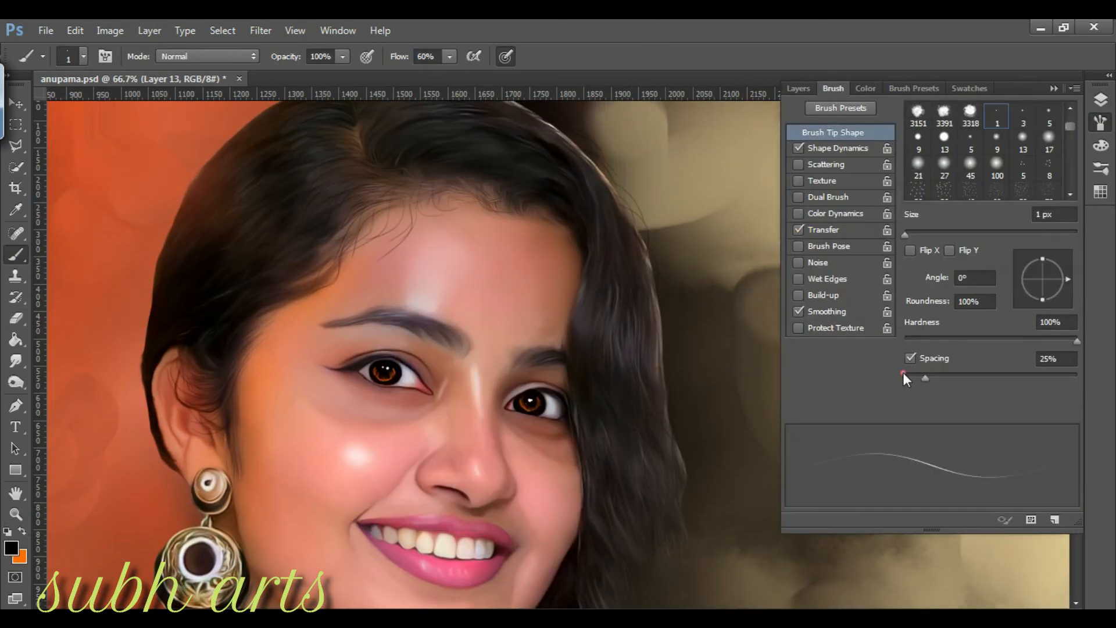
pyautogui.click(904, 378)
pyautogui.click(672, 299)
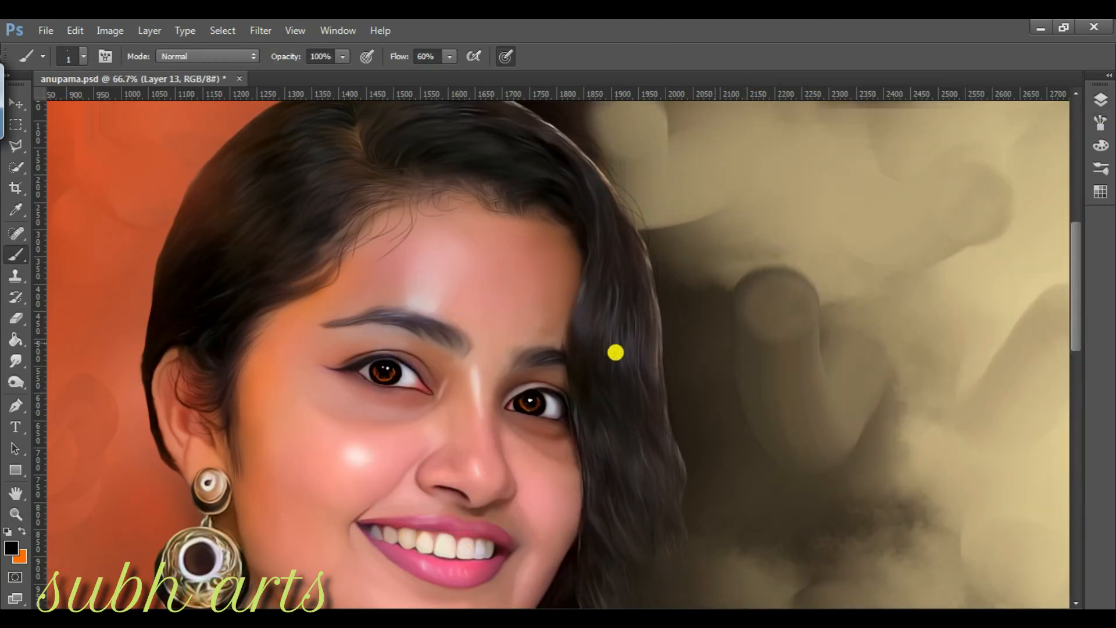
# Step: Sample an orange-red from the background and paint fine hair strands along the outer edge of the hair, undoing unwanted strokes
pyautogui.click(10, 547)
pyautogui.click(138, 274)
pyautogui.press('Return')
pyautogui.scroll(2, 173, 322)
pyautogui.hotkey('ctrl', 'alt', 'z')
pyautogui.moveTo(224, 436); pyautogui.dragTo(304, 320)
pyautogui.hotkey('ctrl', 'alt', 'z')
pyautogui.moveTo(223, 470); pyautogui.dragTo(310, 377)
pyautogui.hotkey('ctrl', 'alt', 'z')
pyautogui.scroll(5, 600, 208)
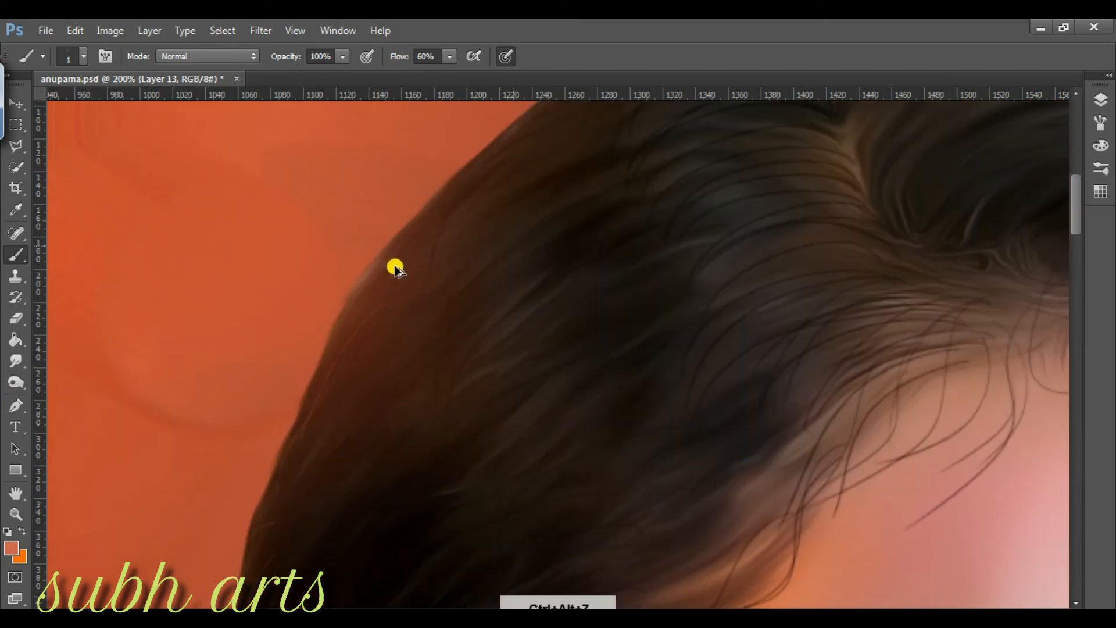
pyautogui.press('z')
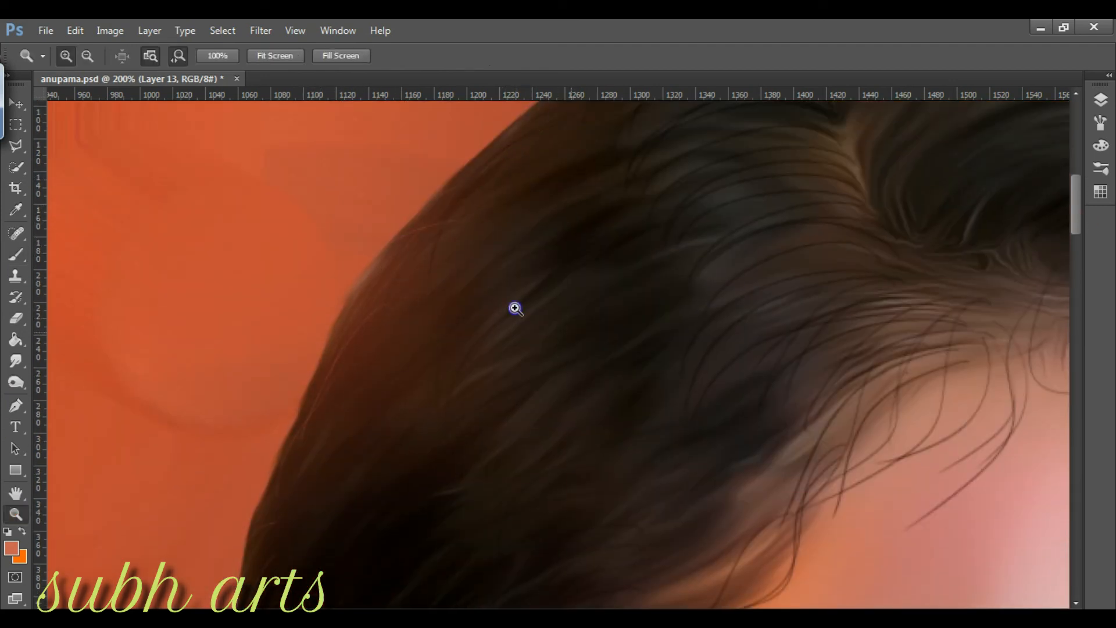
# Step: Save the document and check the painting in full view
pyautogui.hotkey('ctrl', '0')
pyautogui.hotkey('ctrl', 's')
pyautogui.click(618, 266)
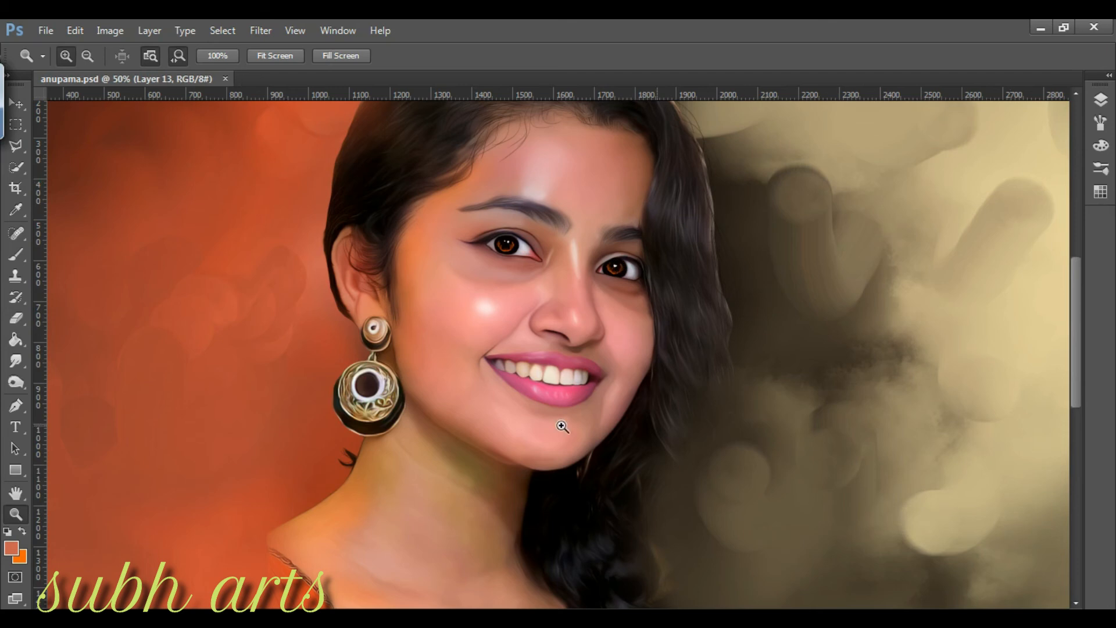
pyautogui.hotkey('ctrl', '0')
# Step: Add a new layer clipped to Layer 0 copy 4, reset the colors to black and white and choose a brush tip
pyautogui.click(1100, 100)
pyautogui.scroll(-3, 1022, 283)
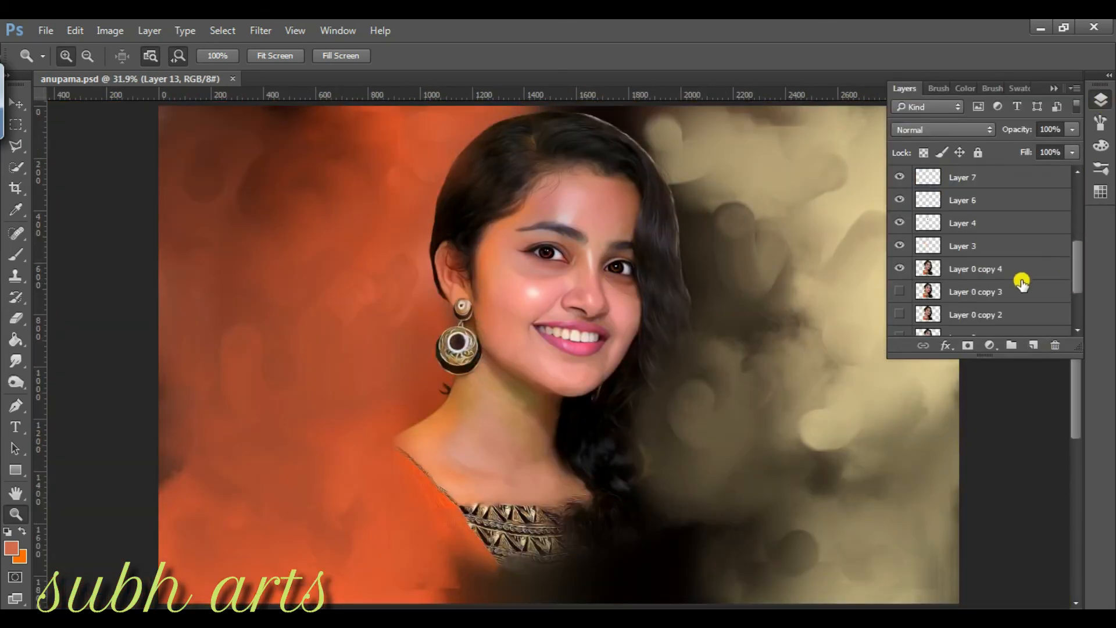
pyautogui.scroll(-1, 1022, 283)
pyautogui.click(1012, 224)
pyautogui.click(1033, 345)
pyautogui.rightClick(990, 177)
pyautogui.click(930, 302)
pyautogui.click(7, 532)
pyautogui.click(16, 255)
pyautogui.rightClick(680, 278)
pyautogui.click(678, 206)
pyautogui.click(15, 514)
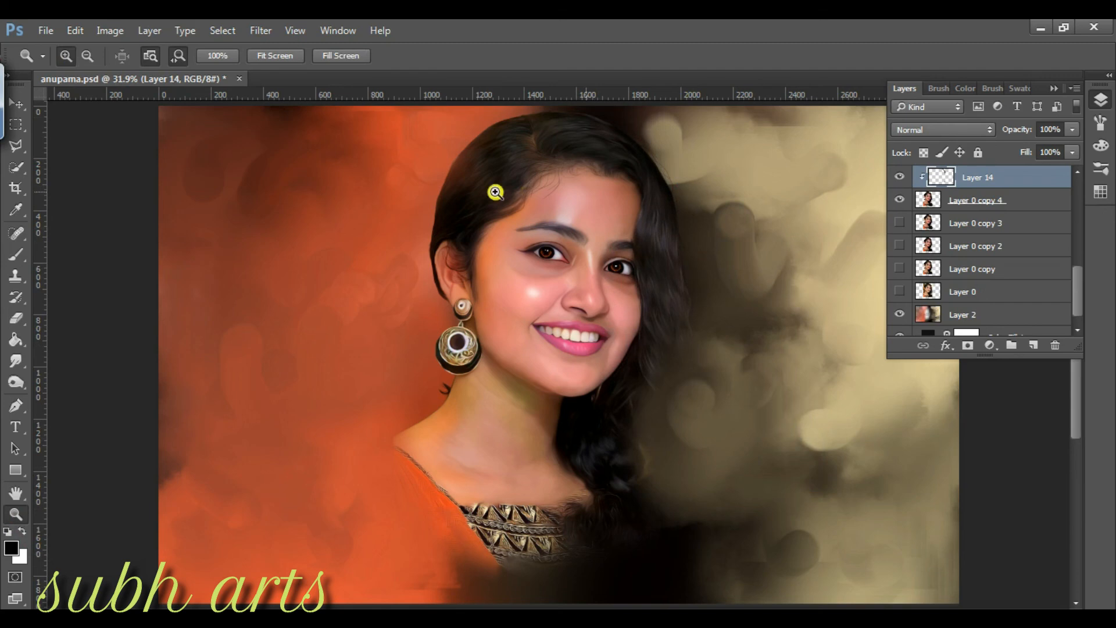
# Step: Add a new layer directly above Layer 2 and choose a 1 px brush tip for drawing behind the hair
pyautogui.scroll(-1, 997, 280)
pyautogui.click(1014, 306)
pyautogui.click(1033, 345)
pyautogui.doubleClick(453, 190)
pyautogui.doubleClick(454, 192)
pyautogui.click(16, 255)
pyautogui.rightClick(619, 425)
pyautogui.scroll(2, 644, 513)
pyautogui.click(644, 513)
# Step: Paint thin loose black hair strands against the background behind the ear, erasing and redrawing the ones that look wrong
pyautogui.click(377, 319)
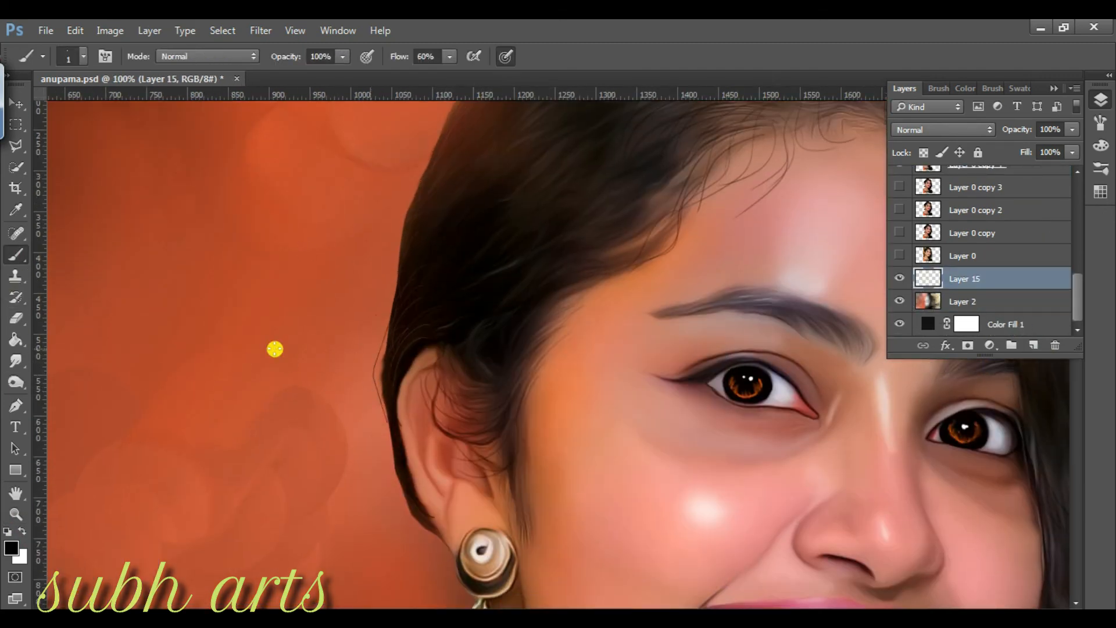
pyautogui.click(1100, 123)
pyautogui.click(1100, 124)
pyautogui.moveTo(388, 331); pyautogui.dragTo(391, 440)
pyautogui.moveTo(383, 360); pyautogui.dragTo(381, 425)
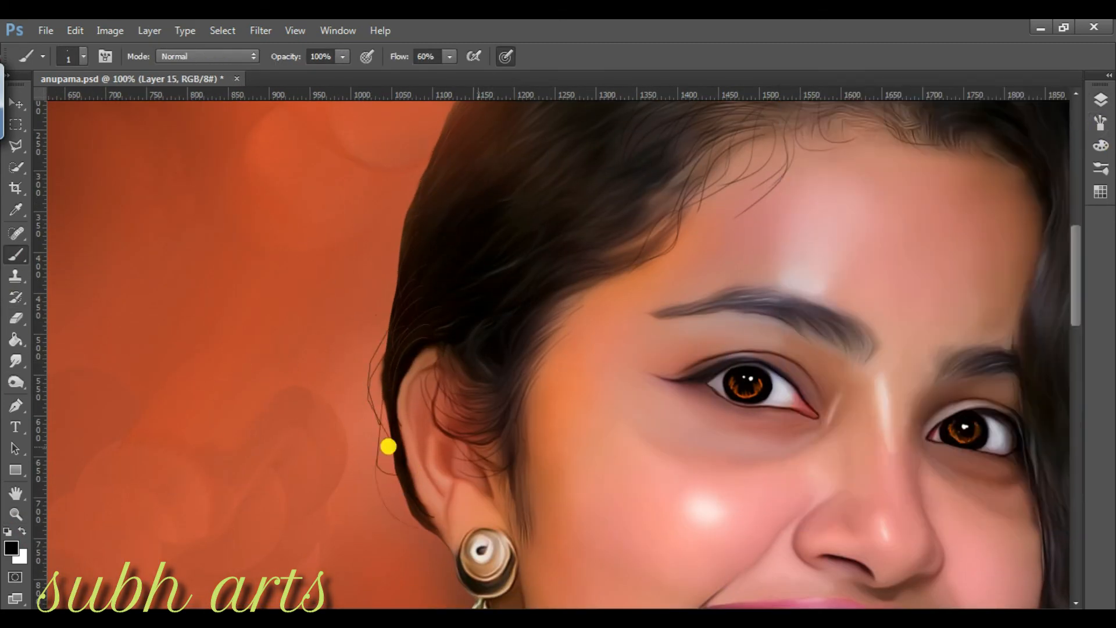
pyautogui.press('e')
pyautogui.moveTo(381, 349); pyautogui.dragTo(388, 411)
pyautogui.click(17, 256)
pyautogui.moveTo(381, 364); pyautogui.dragTo(396, 468)
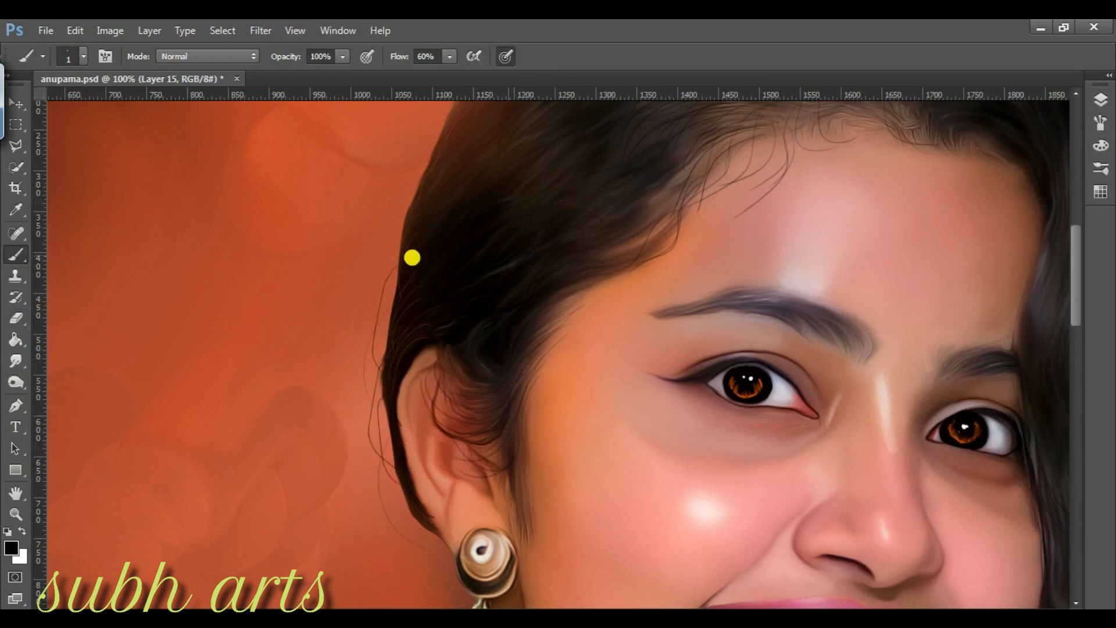
# Step: Sample an orange-red from the background as the foreground color
pyautogui.scroll(5, 279, 304)
pyautogui.click(10, 548)
pyautogui.click(369, 439)
pyautogui.click(996, 352)
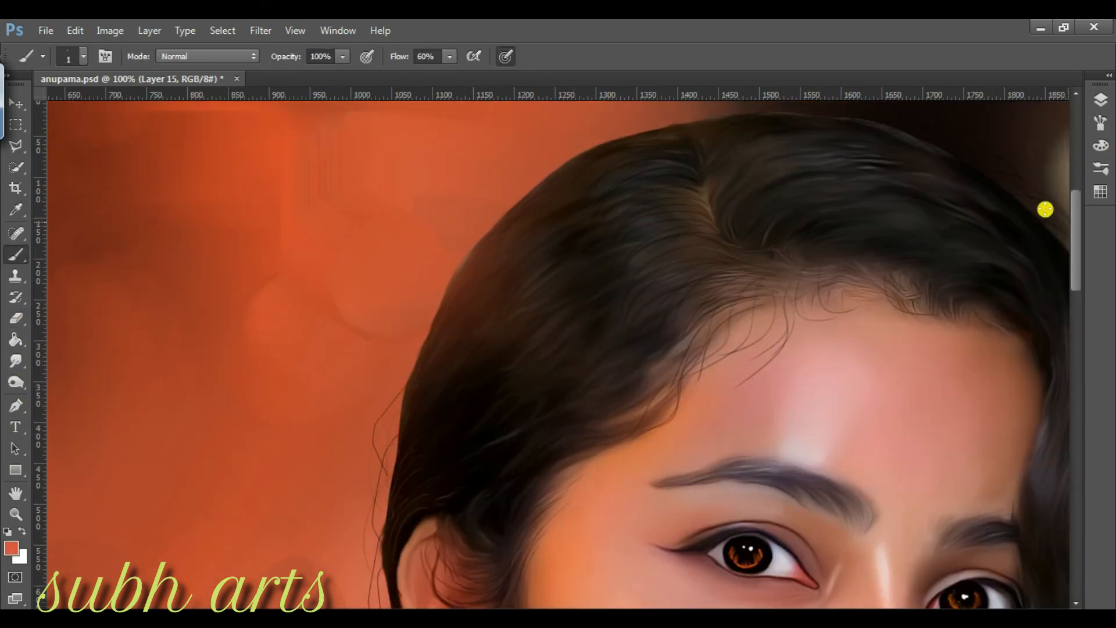
pyautogui.scroll(-6, 455, 323)
pyautogui.press('z')
pyautogui.hotkey('ctrl', '0')
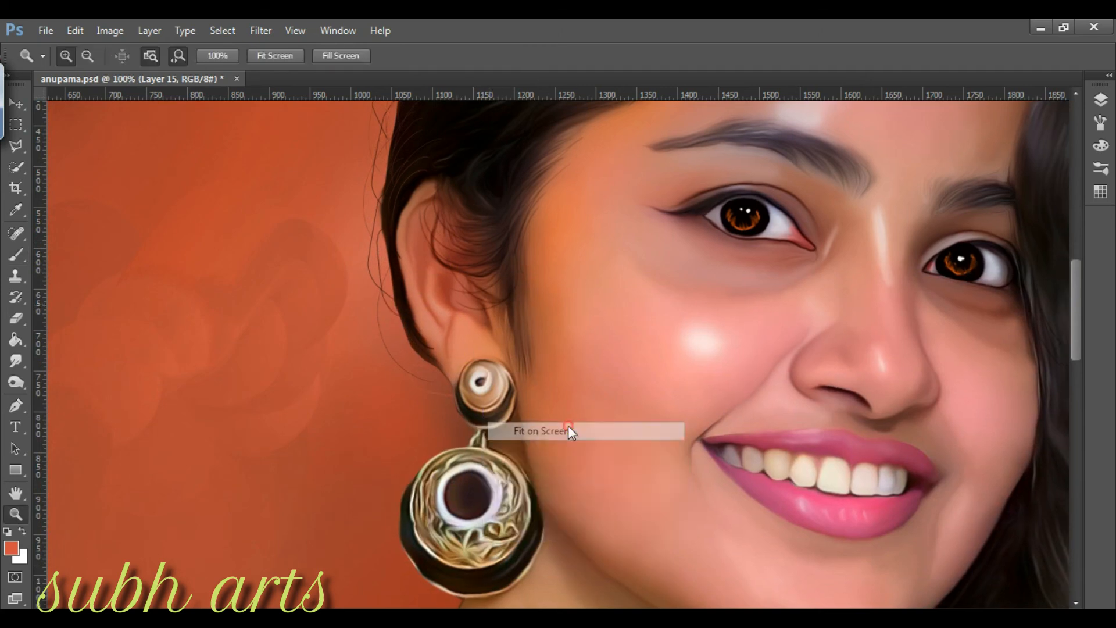
# Step: Add a new layer above Layer 2 copy and fill it with the merged painting using Apply Image
pyautogui.click(598, 316)
pyautogui.click(1100, 99)
pyautogui.scroll(5, 1034, 265)
pyautogui.click(1036, 344)
pyautogui.click(990, 200)
pyautogui.click(110, 31)
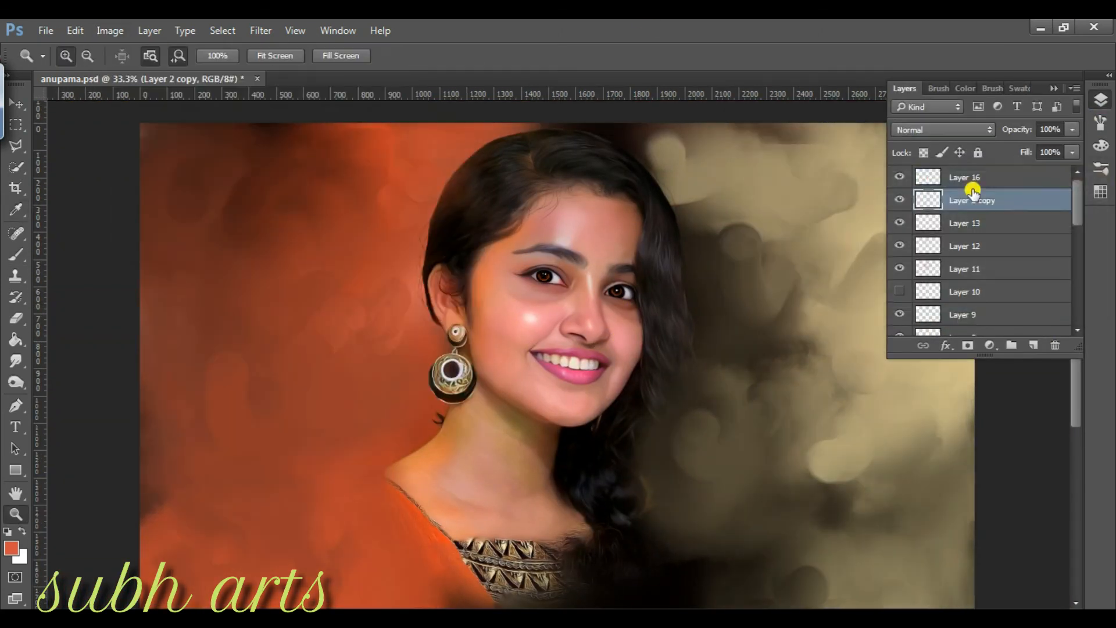
pyautogui.click(110, 30)
pyautogui.click(138, 265)
pyautogui.click(504, 274)
pyautogui.click(478, 274)
pyautogui.click(692, 181)
# Step: Open the Camera Raw filter on the merged layer and set the temperature to +3 and the tint to -7
pyautogui.click(261, 31)
pyautogui.click(305, 126)
pyautogui.moveTo(905, 301); pyautogui.dragTo(911, 306)
pyautogui.click(908, 274)
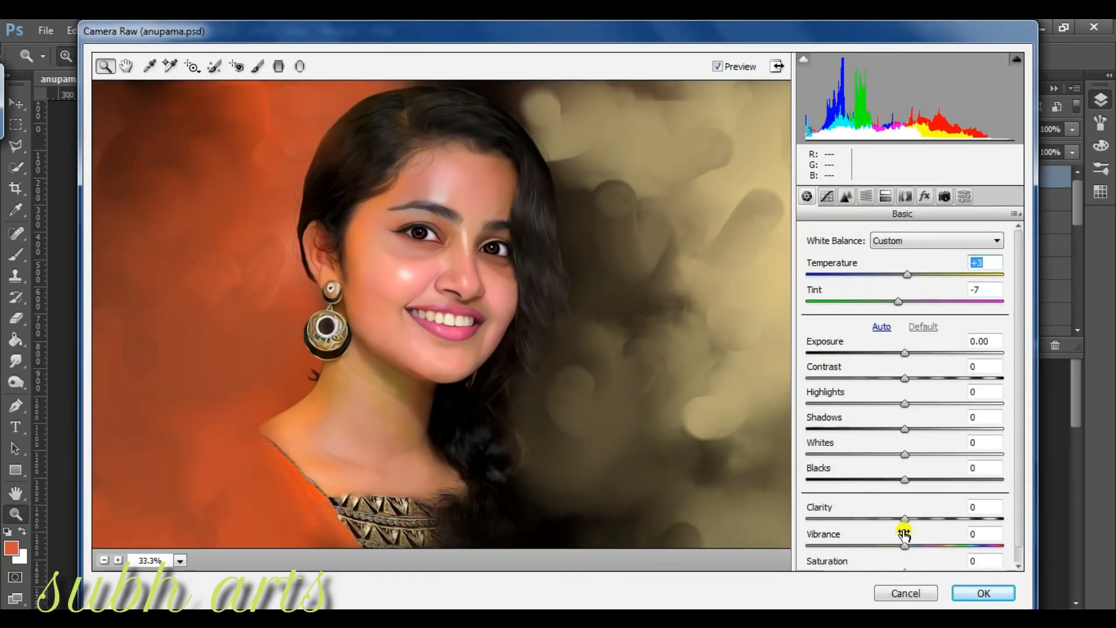
# Step: Set the Reds hue to +8 and the split-toning highlights hue to 30, and review the remaining Camera Raw adjustments
pyautogui.click(867, 196)
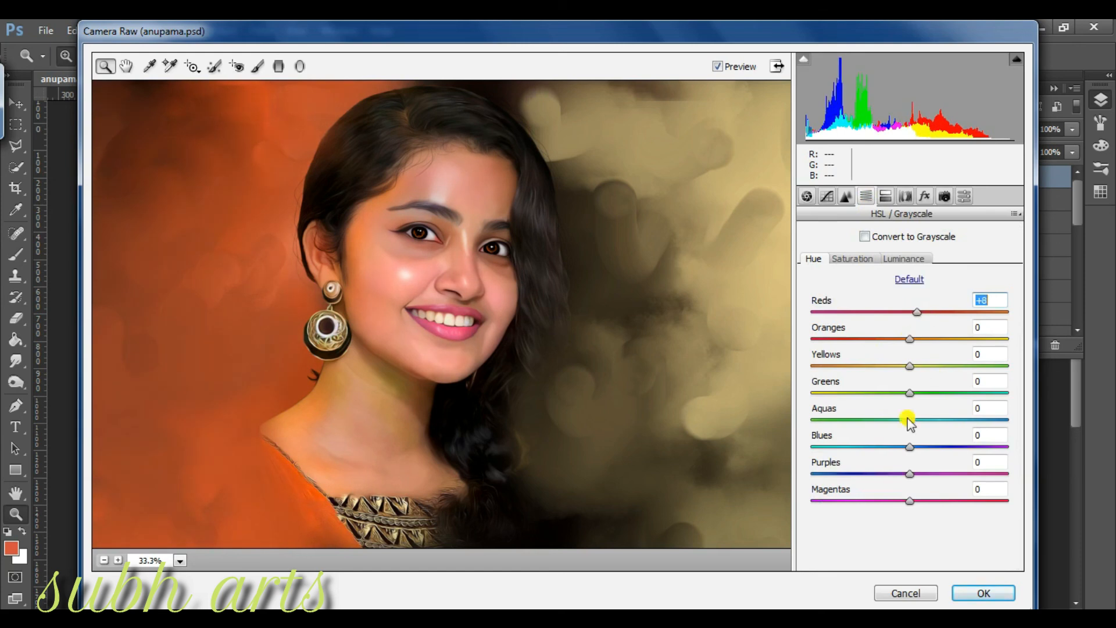
pyautogui.click(886, 197)
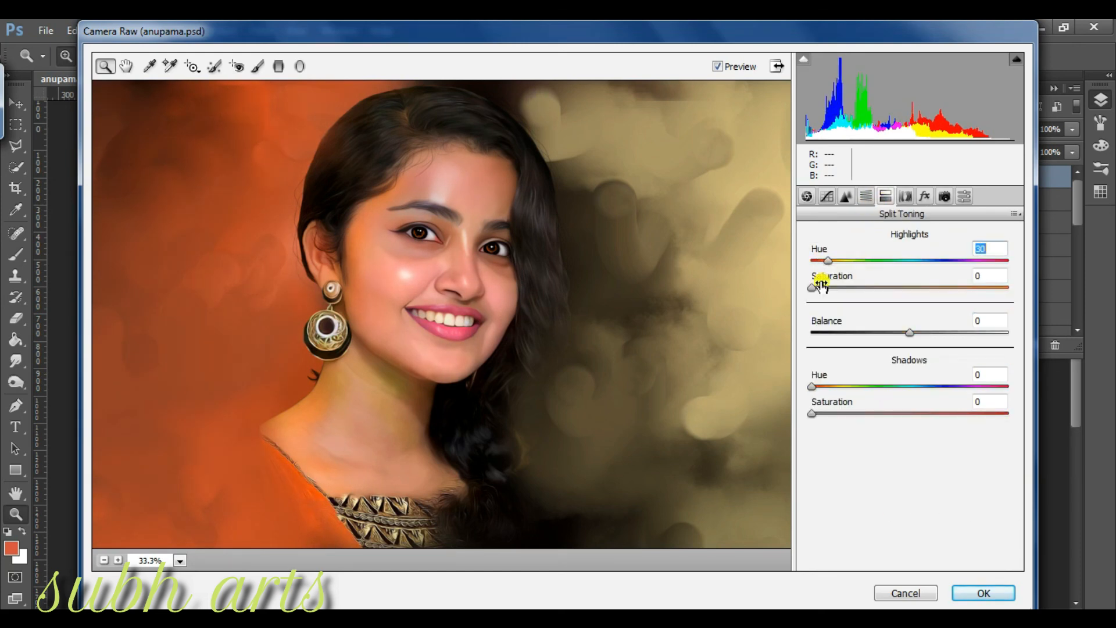
pyautogui.click(905, 196)
pyautogui.click(925, 196)
pyautogui.click(813, 264)
pyautogui.click(827, 197)
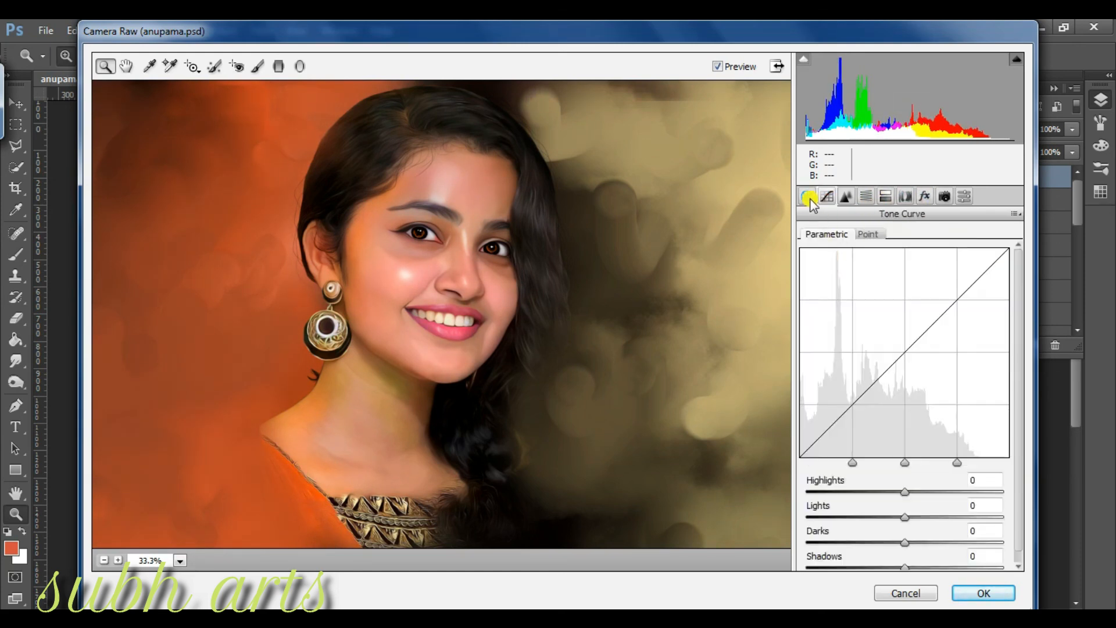
# Step: Raise the clarity slightly and apply the Camera Raw adjustments
pyautogui.click(807, 196)
pyautogui.click(920, 519)
pyautogui.click(984, 593)
# Step: Compare the painting with and without the Camera Raw adjustments by toggling the visibility of Layer 16
pyautogui.click(581, 236)
pyautogui.click(900, 177)
pyautogui.click(900, 177)
pyautogui.click(900, 178)
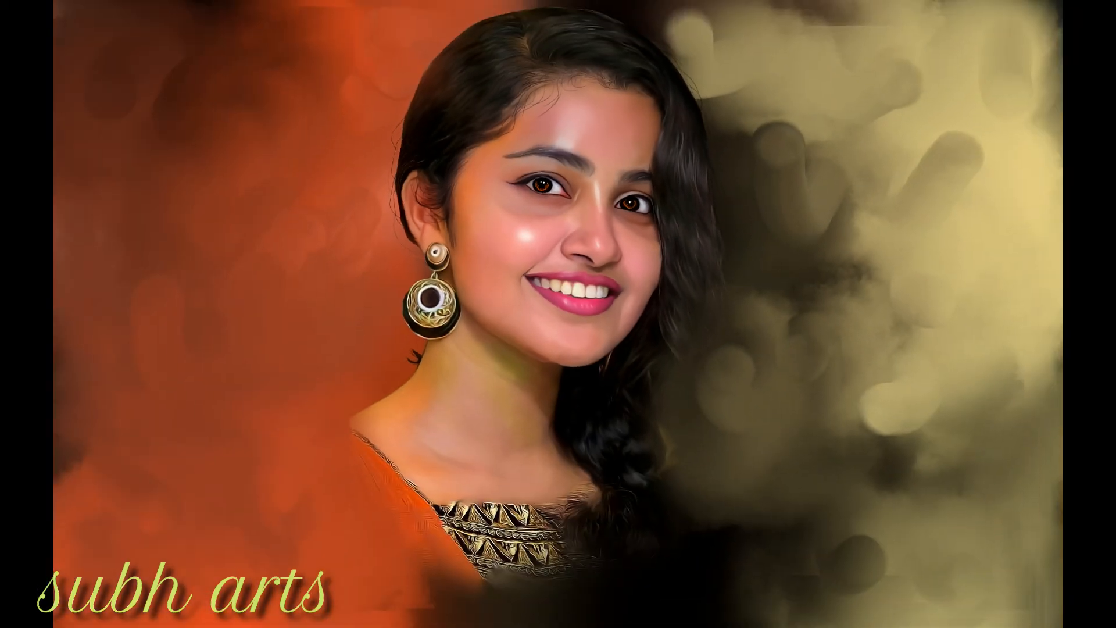